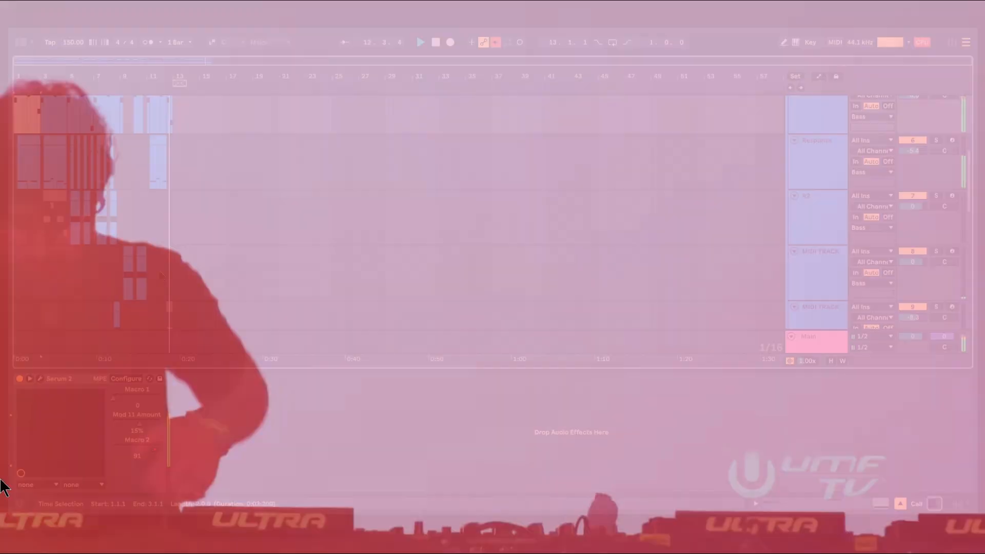
Play back the Call clips over bars 1 to 5 and the R2 clips from 5.1.1 to 8.4.4.
scroll(162, 277, "up", 1)
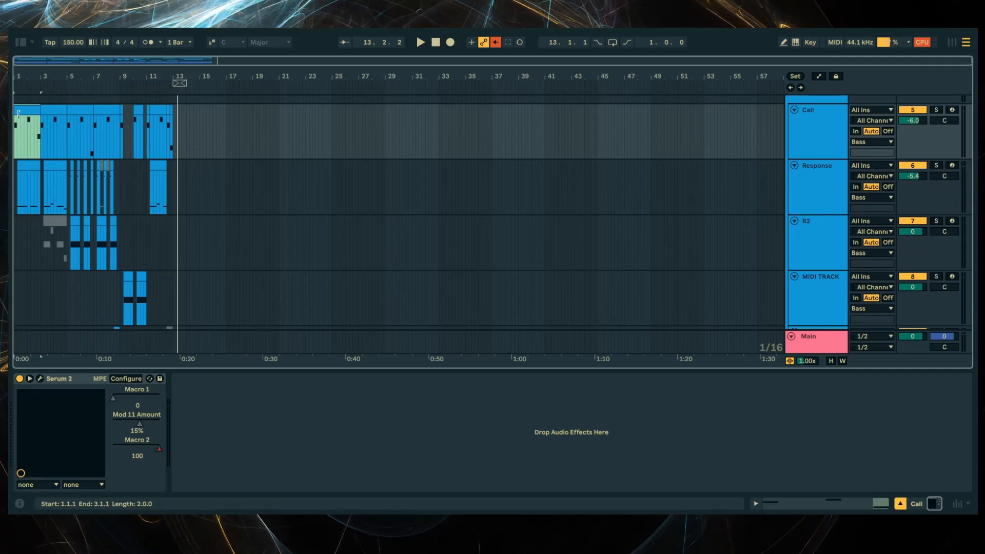
left_click_drag(69, 151, 9, 152)
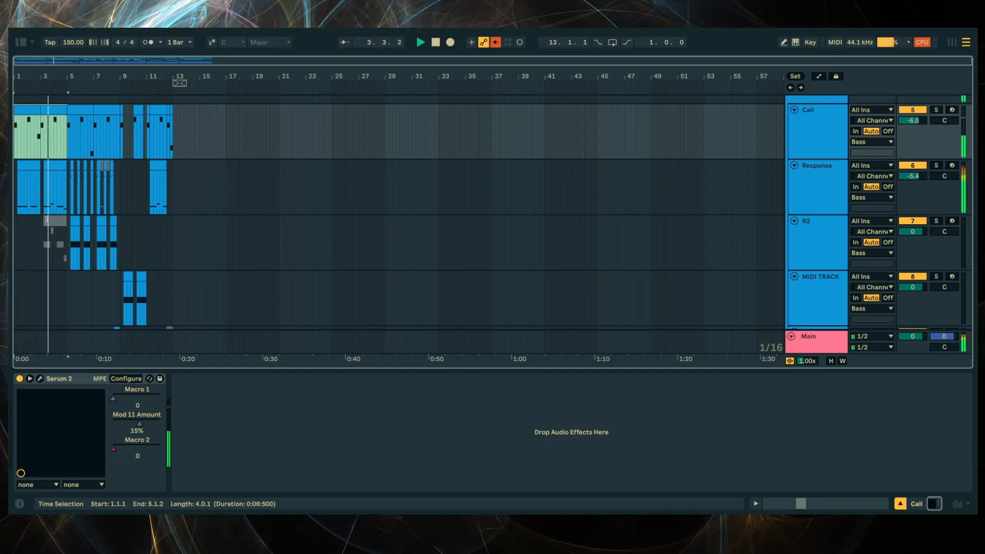
left_click(77, 220)
scroll(68, 243, "up", 3)
left_click_drag(68, 244, 185, 252)
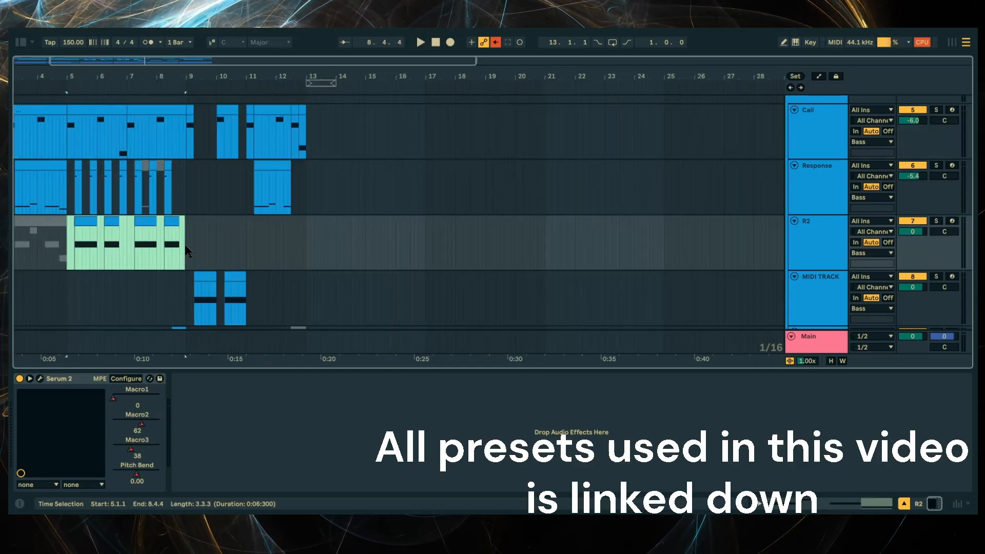
key("space")
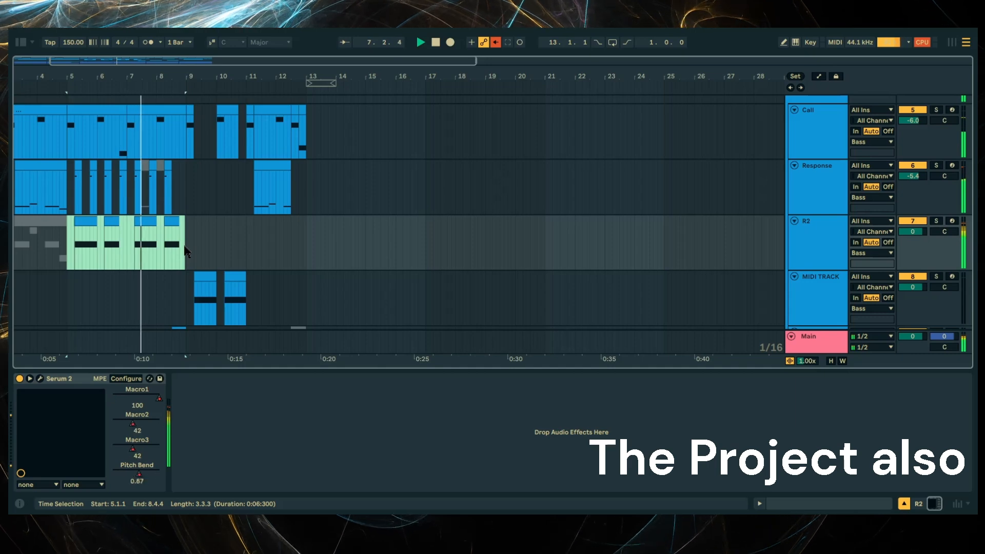
scroll(186, 252, "down", 1)
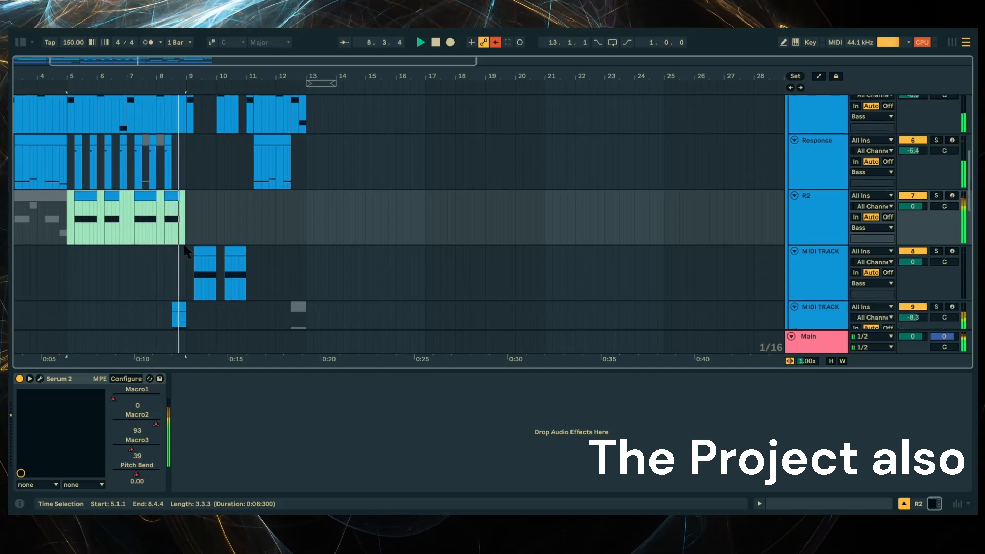
Play the arrangement from 8.4.4 on the MIDI track below R2 to hear the section after the R2 clips.
key("space")
left_click(185, 248)
scroll(201, 239, "up", 1)
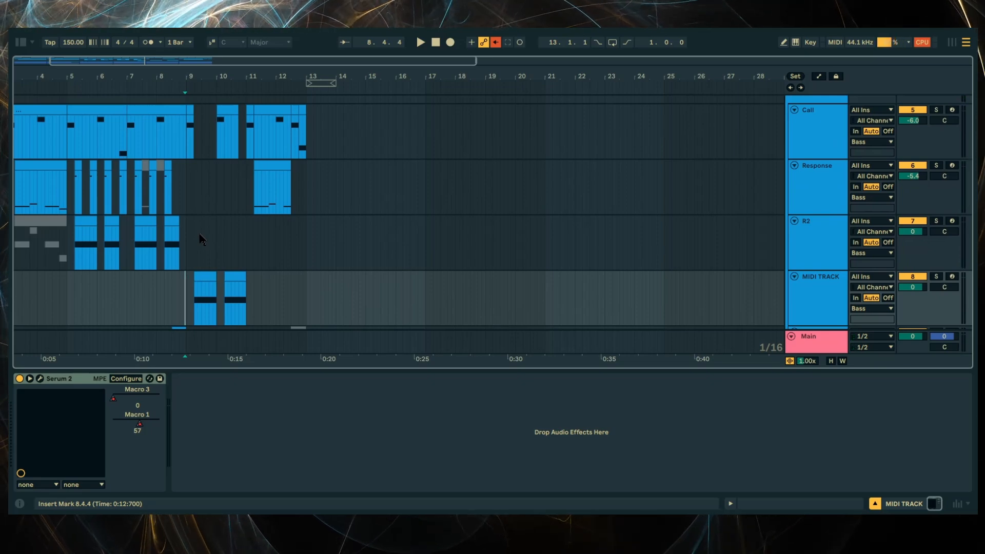
key("space")
scroll(200, 238, "up", 2)
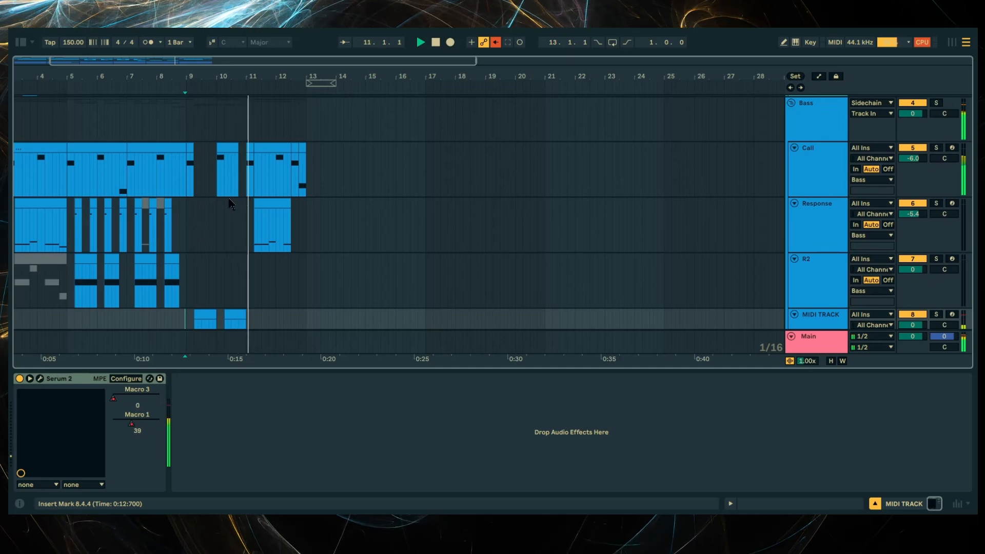
key("minus")
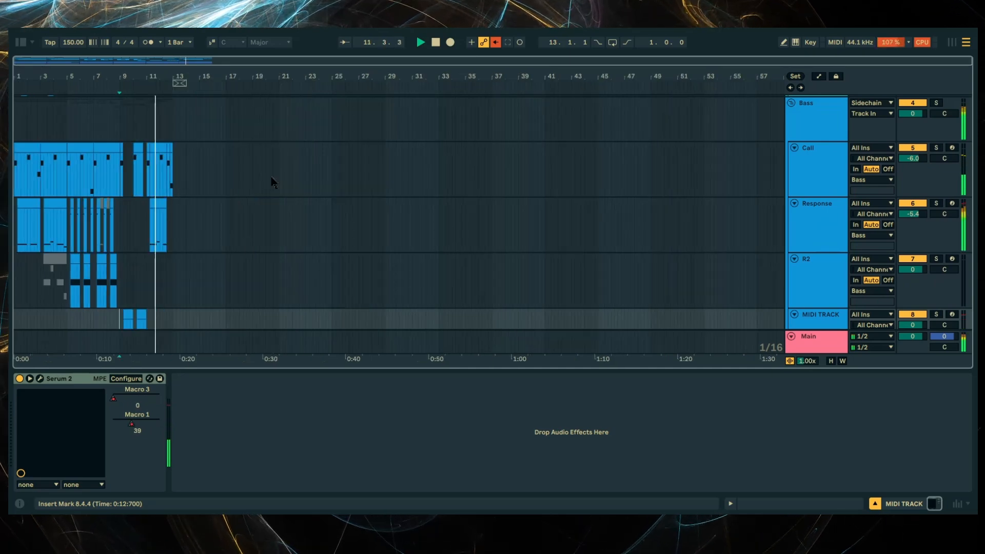
Stop playback and select the first Call clip, from bar 1 to bar 3.
left_click(26, 148)
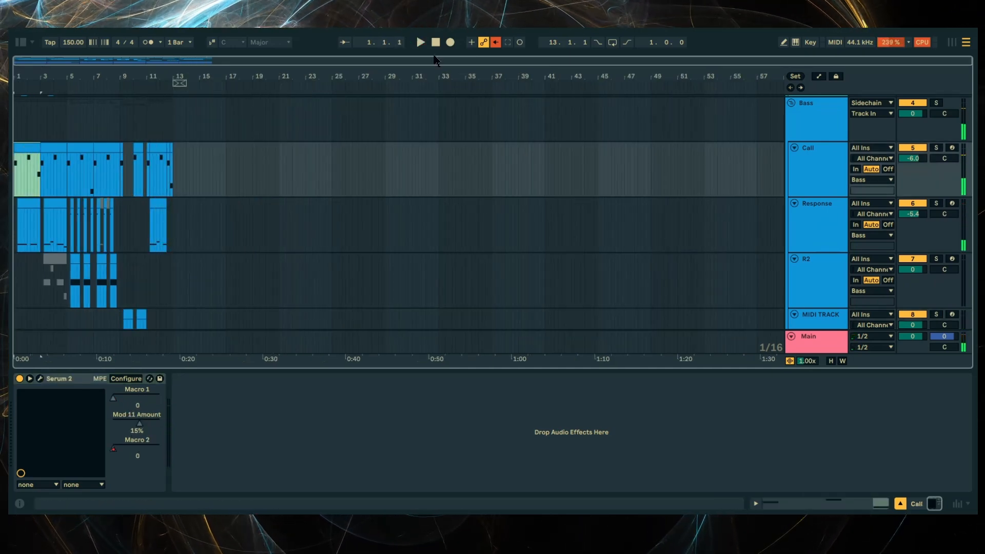
left_click(436, 44)
left_click(31, 148)
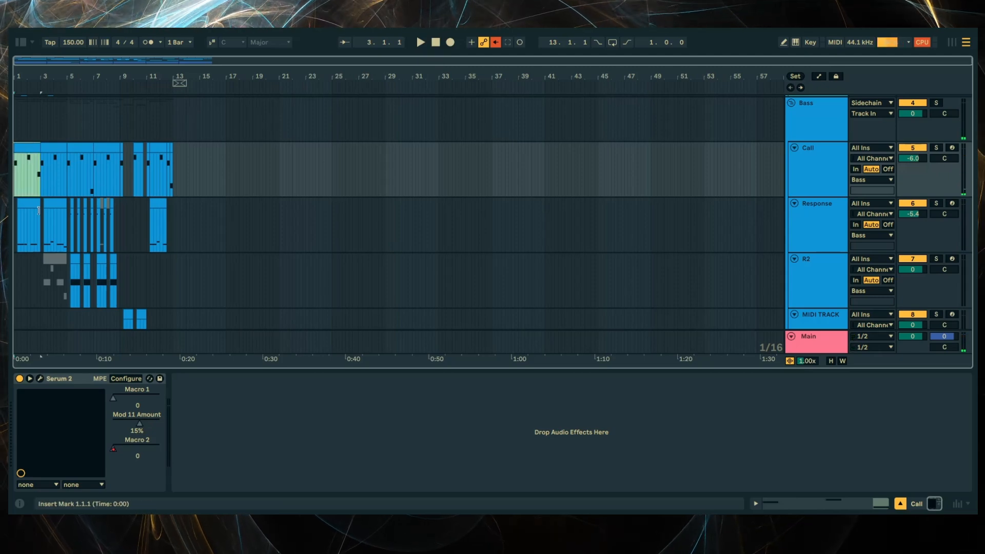
Open the Call track's Serum 2 and examine the warp modes available for oscillator A, including the PD sources.
left_click(40, 379)
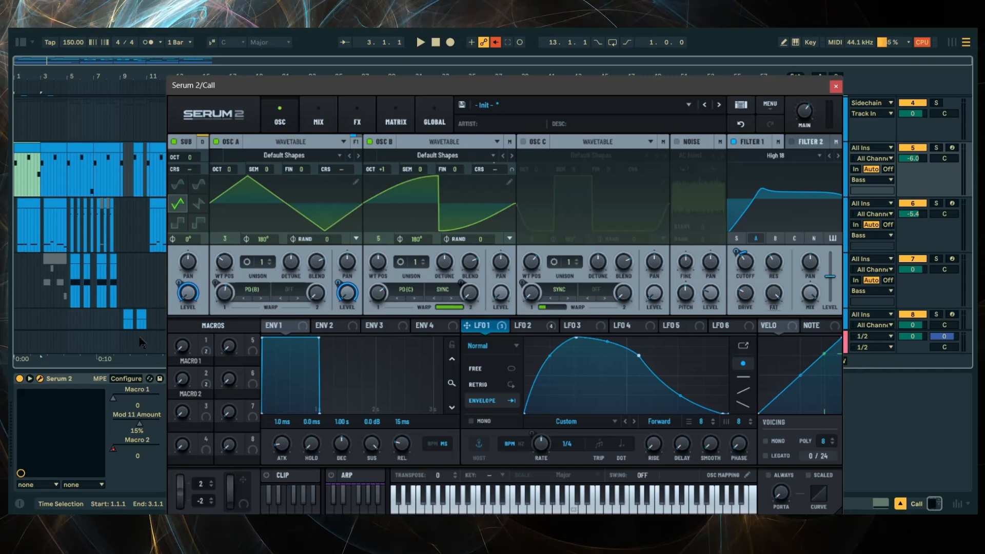
left_click(262, 296)
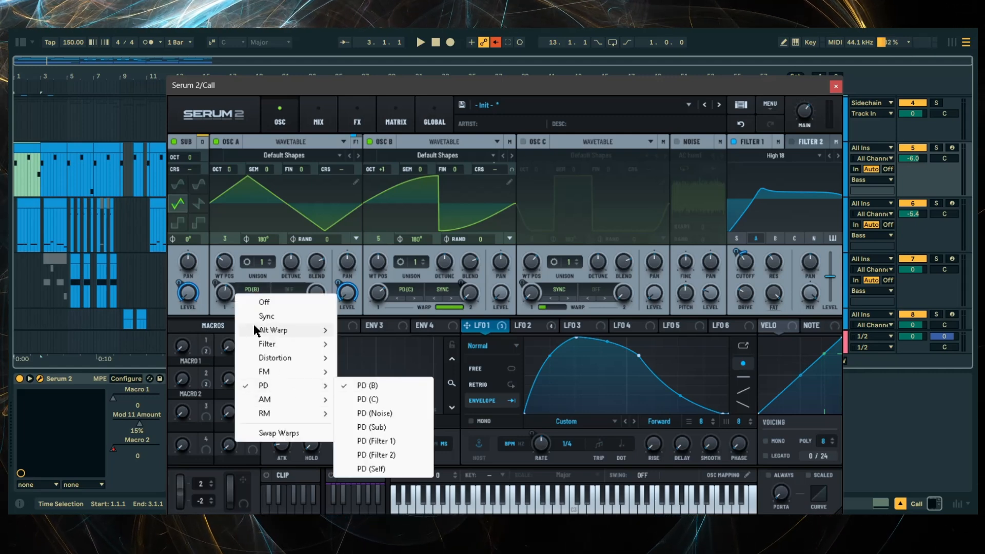
left_click(224, 320)
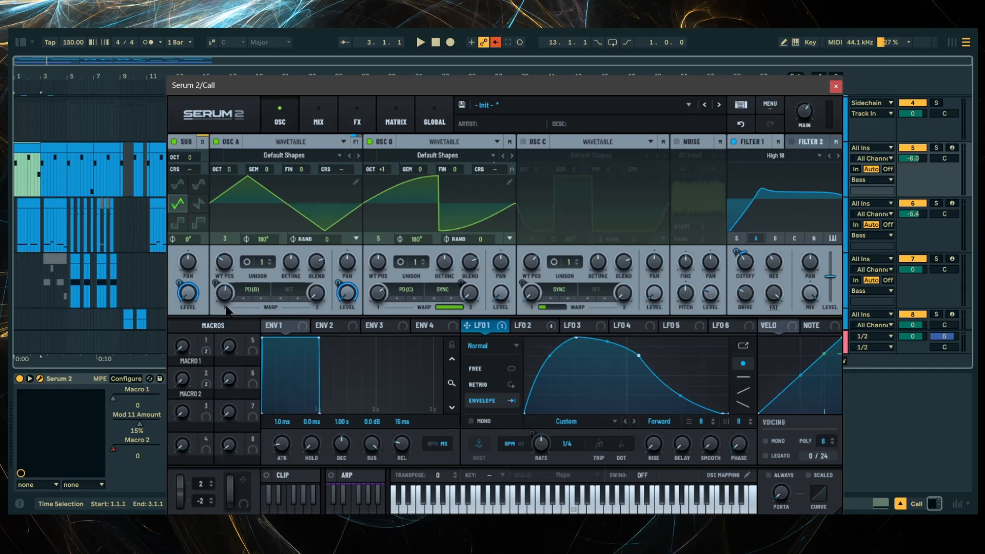
left_click(266, 298)
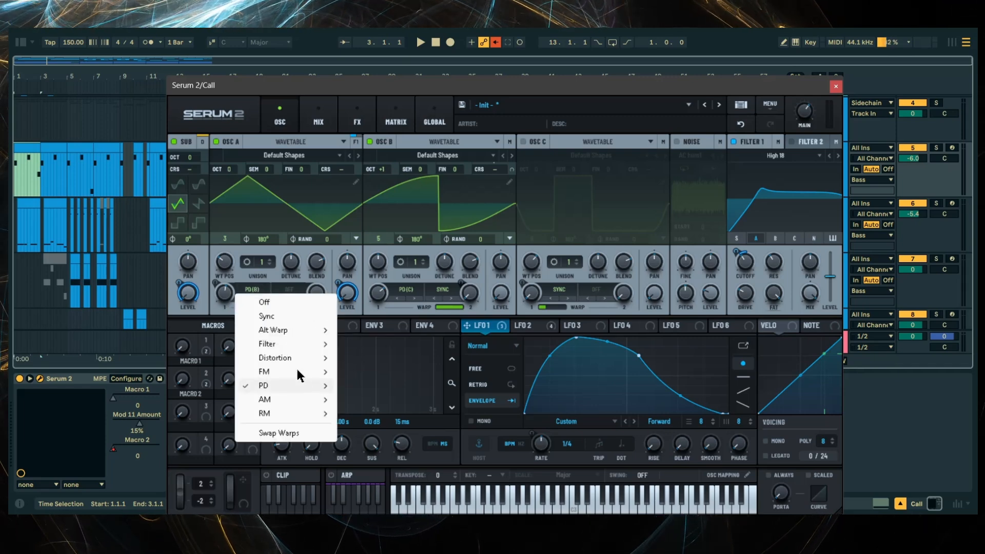
left_click(220, 327)
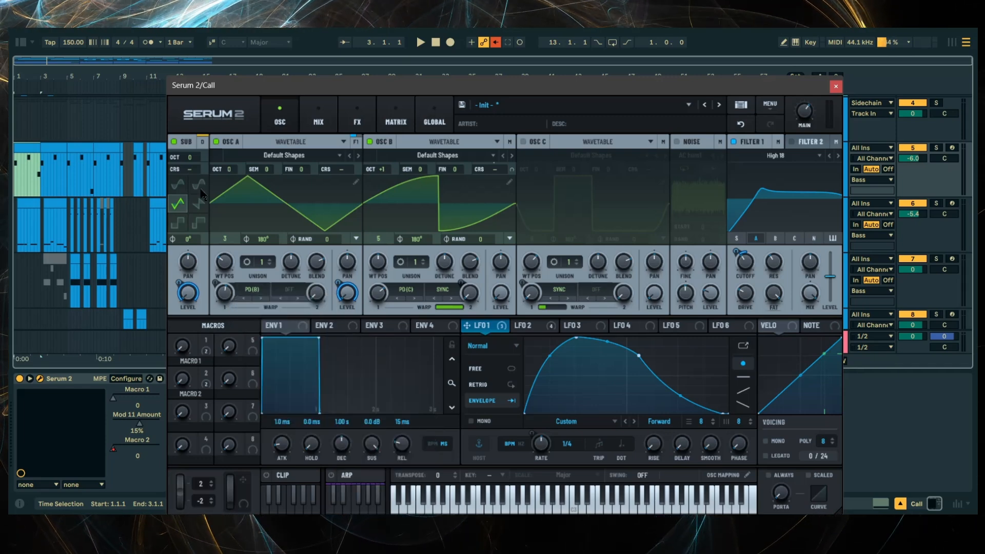
View the main effects chain in the Call track's Serum 2 and close the plugin window.
left_click(27, 151)
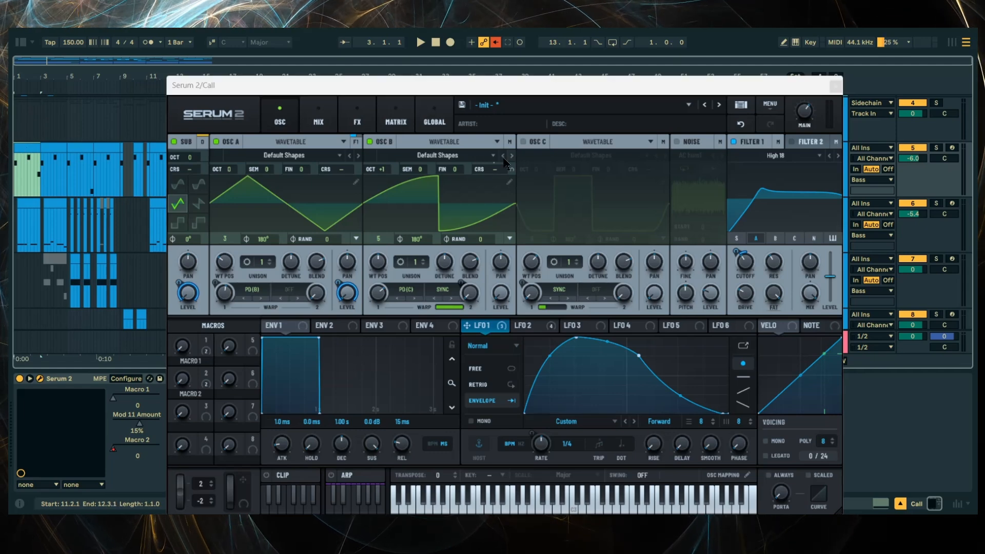
left_click(357, 120)
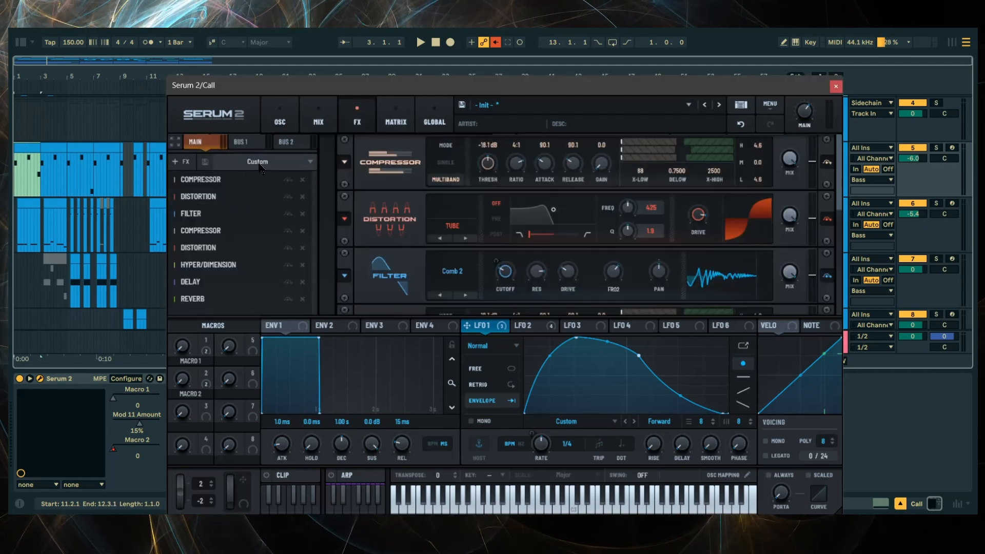
left_click(836, 86)
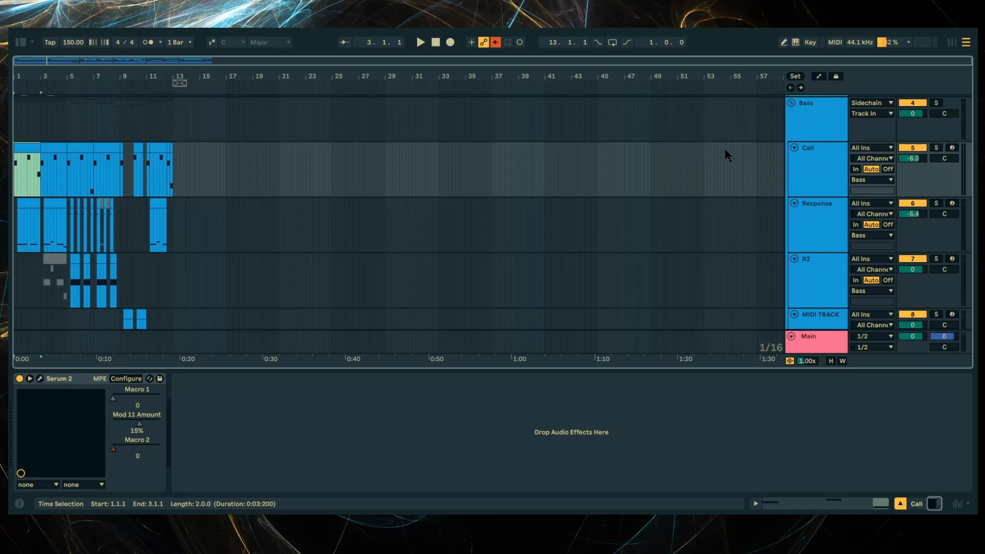
Turn off all the audio effect devices on the Bass group, from the first OTT to EQ Eight.
left_click(803, 144)
left_click(26, 435)
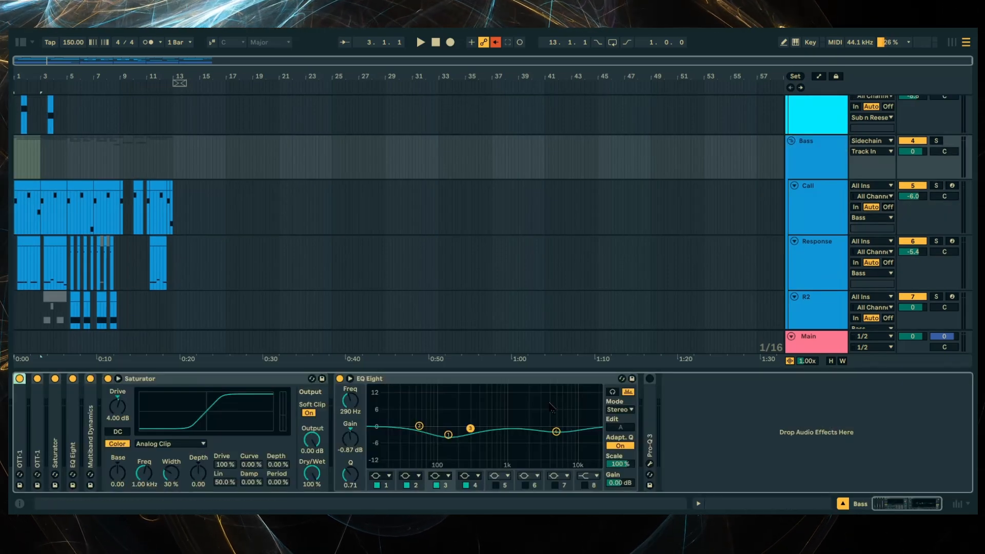
key("ctrl+a")
key("0")
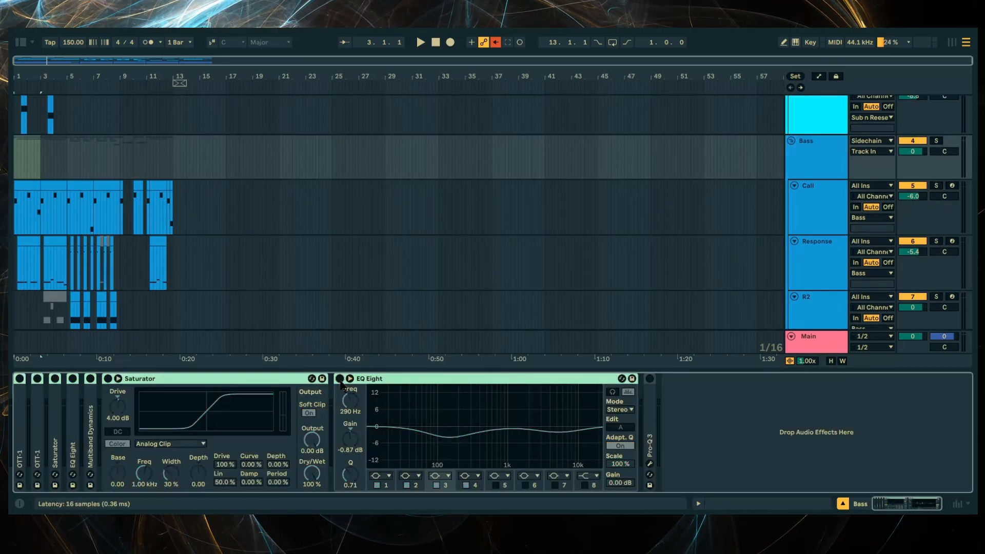
Solo the Call track and play its first clip from bar 1 to bar 3.
left_click(15, 189)
scroll(16, 190, "up", 3)
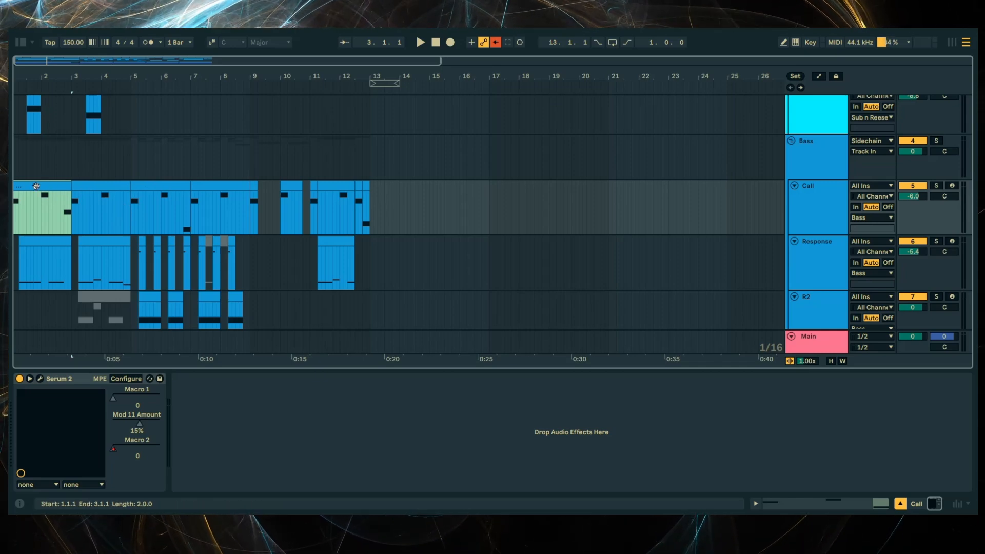
scroll(48, 200, "down", 1)
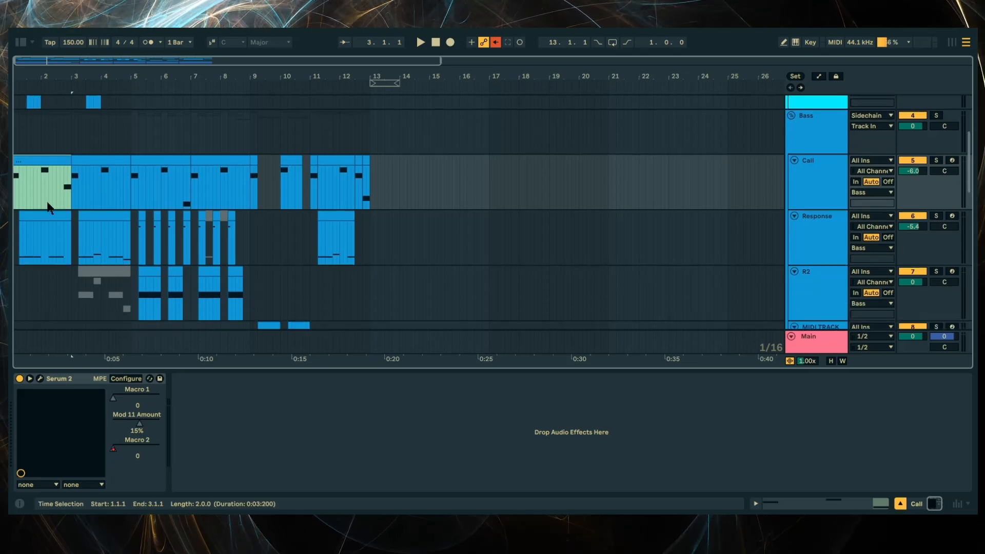
key("space")
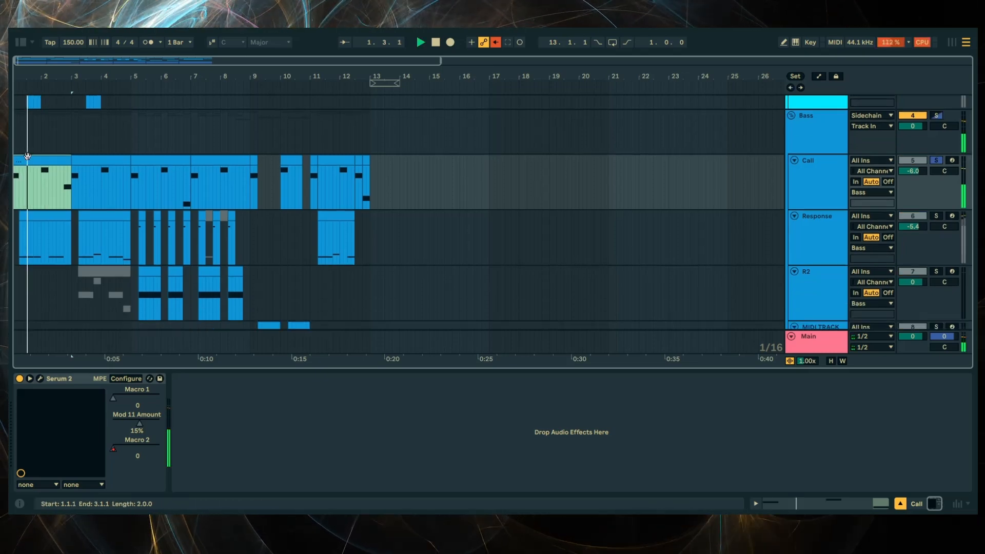
Open the Call track's Serum 2 and bypass every module in its main effects chain, from the first Compressor to the Reverb.
left_click(40, 379)
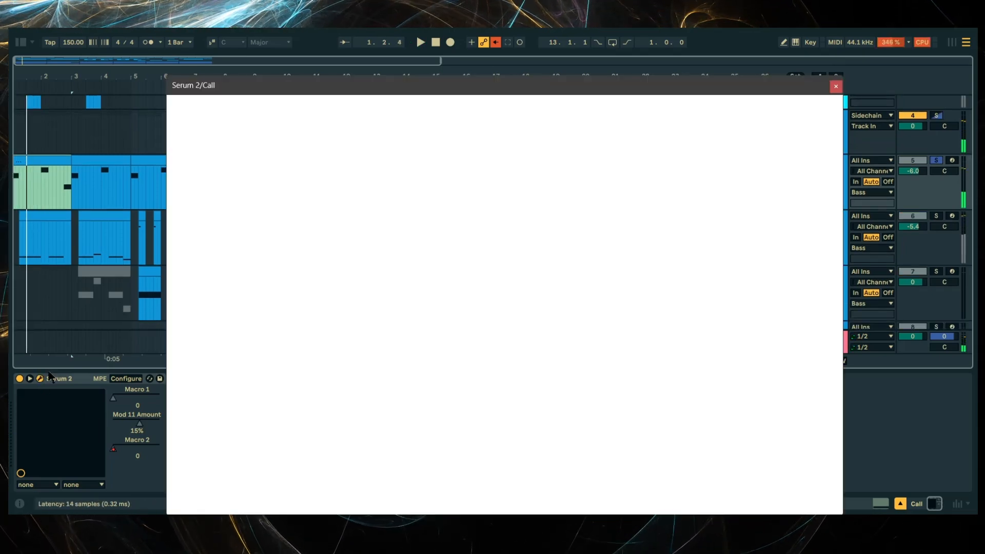
left_click(279, 119)
left_click(358, 119)
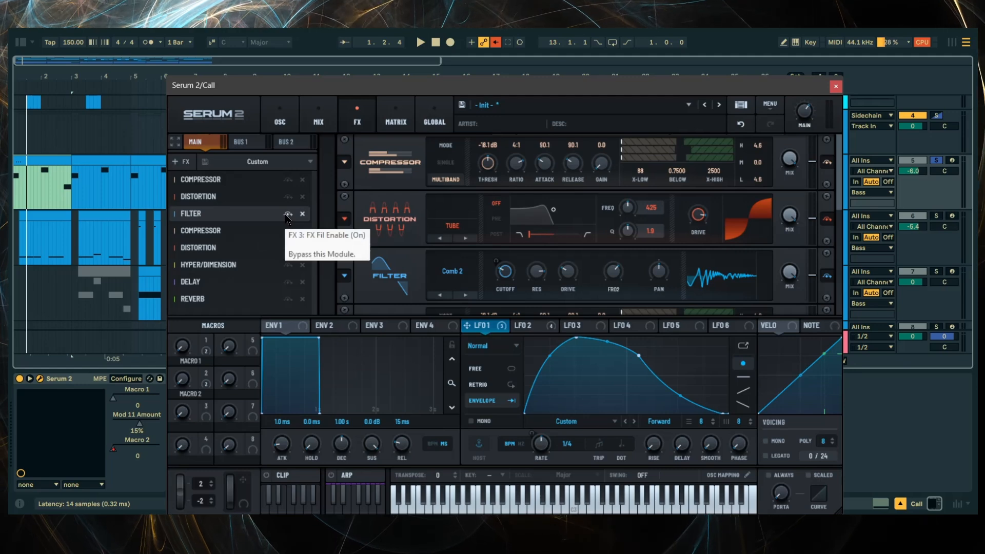
left_click(289, 179)
left_click(289, 196)
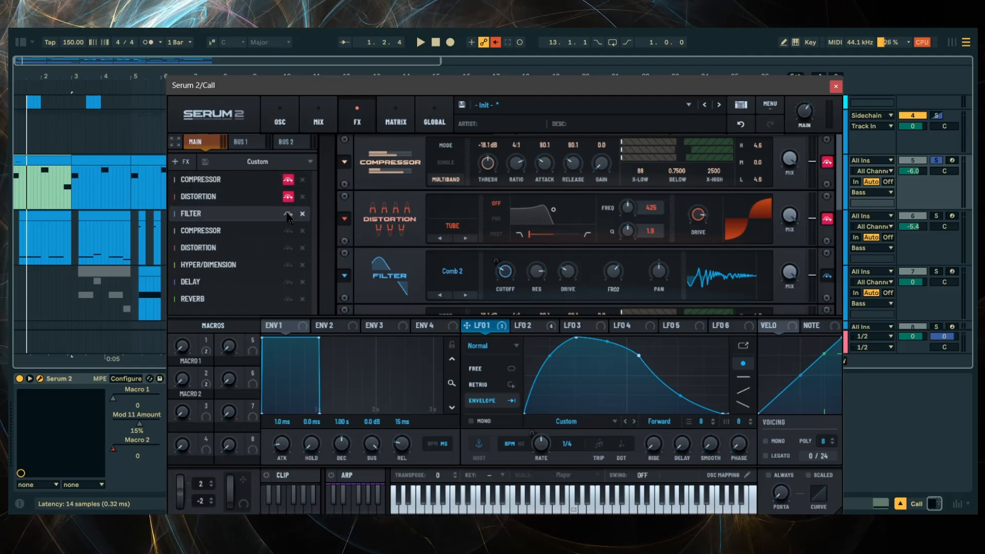
left_click(288, 213)
left_click(289, 230)
left_click(288, 247)
left_click(288, 264)
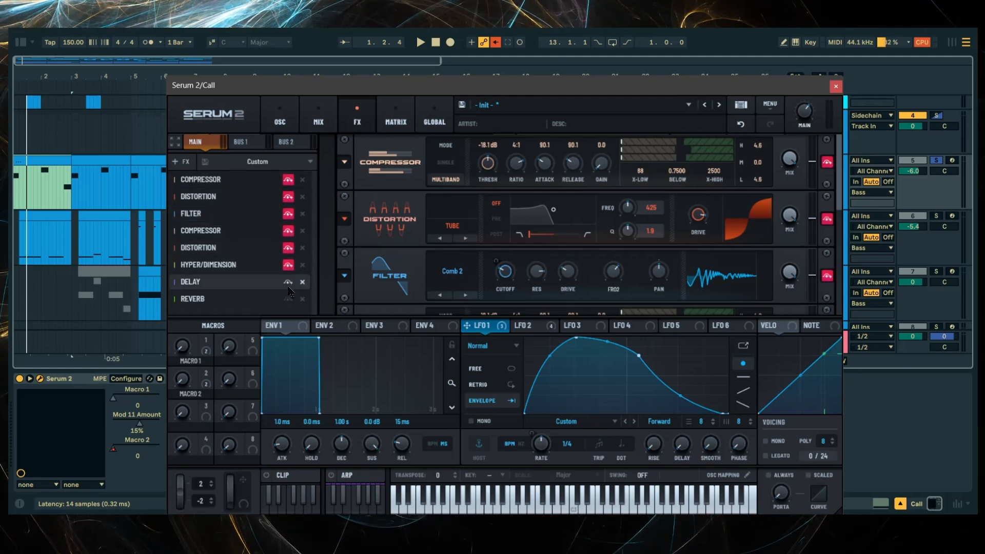
left_click(288, 284)
Return to the oscillator view and play the Call patch without its effects.
left_click(280, 118)
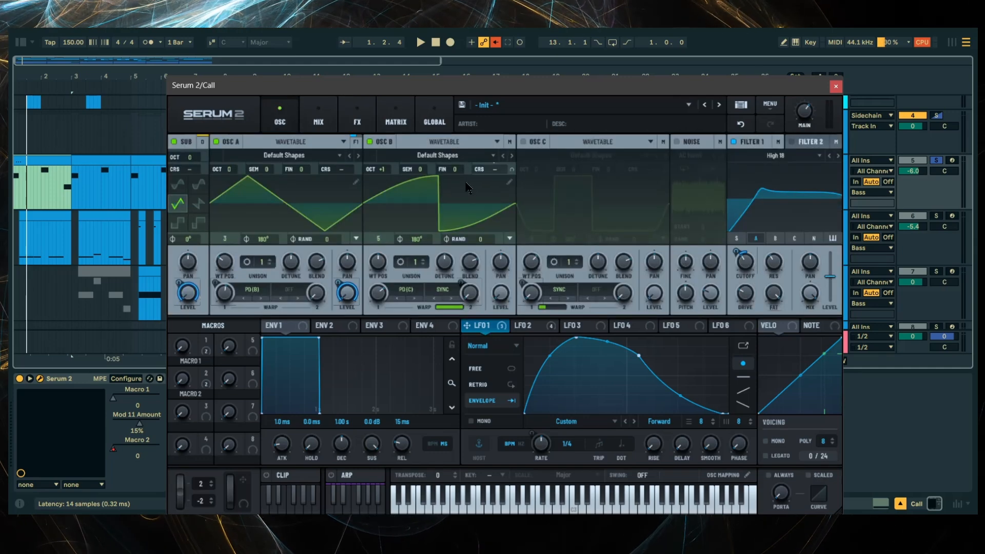
key("space")
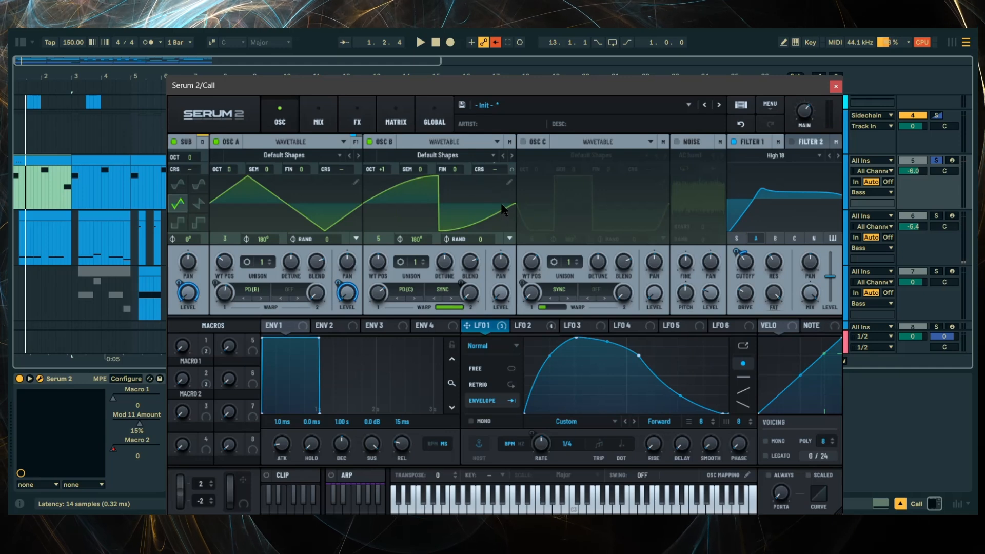
key("space")
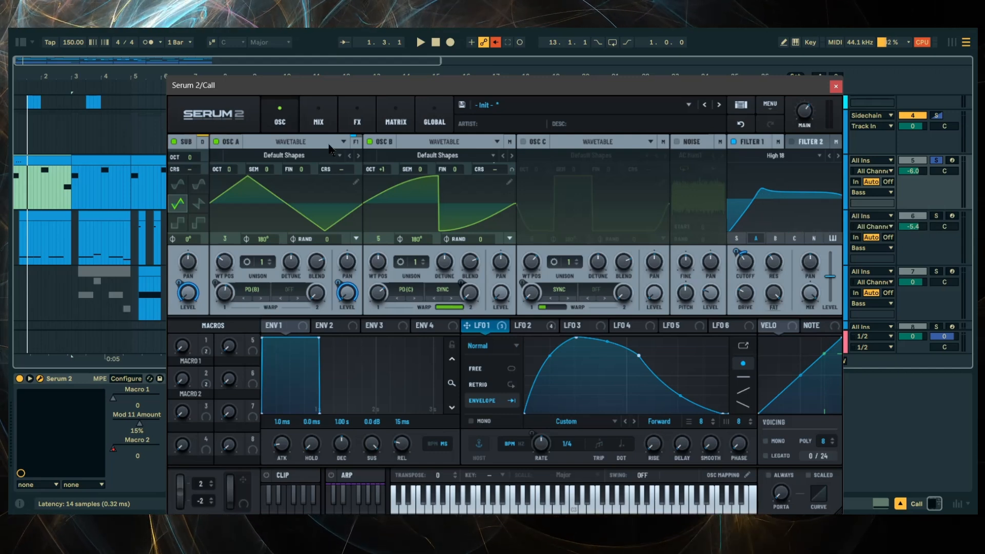
Re-enable the first Compressor, first Distortion, Filter and second Compressor in Serum's main effects chain.
left_click(357, 118)
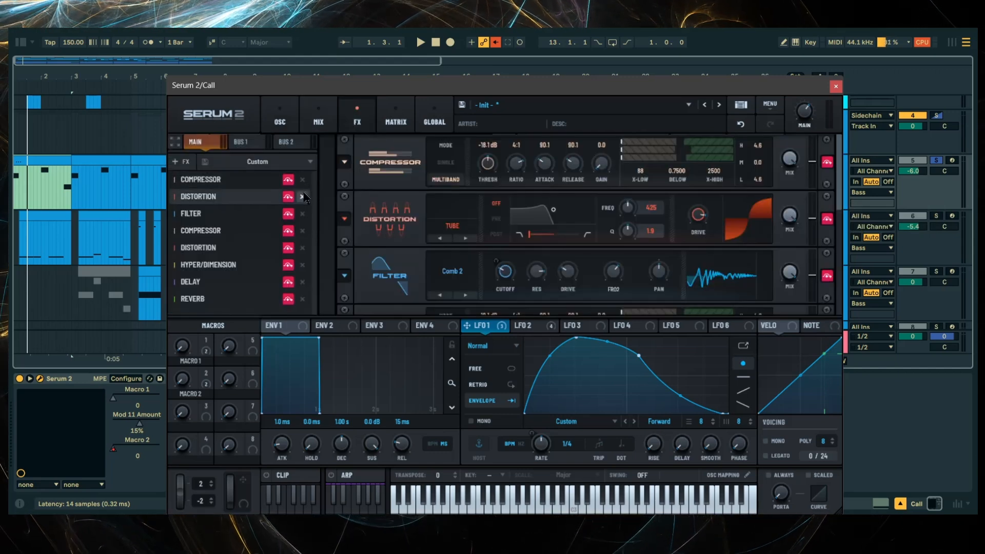
left_click(288, 179)
left_click(288, 197)
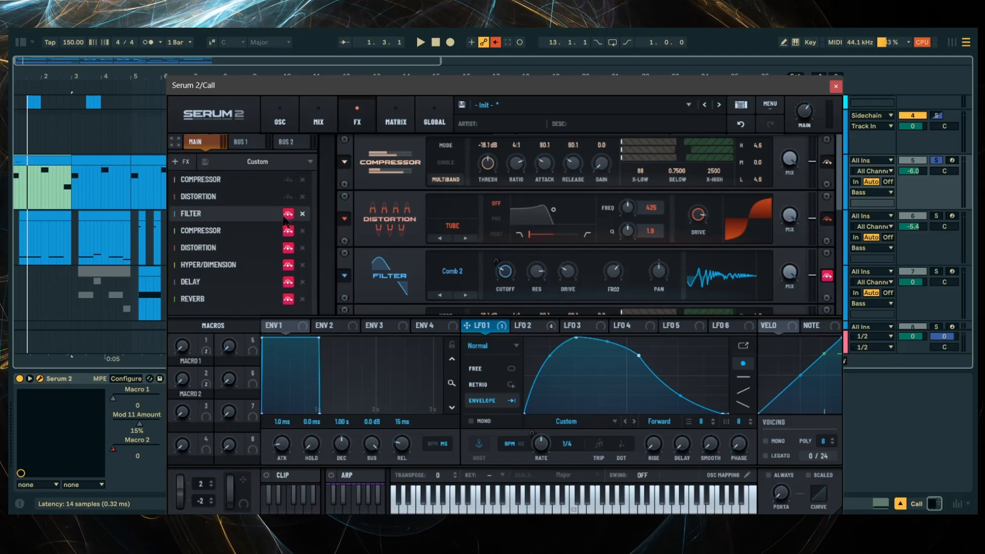
scroll(400, 255, "down", 1)
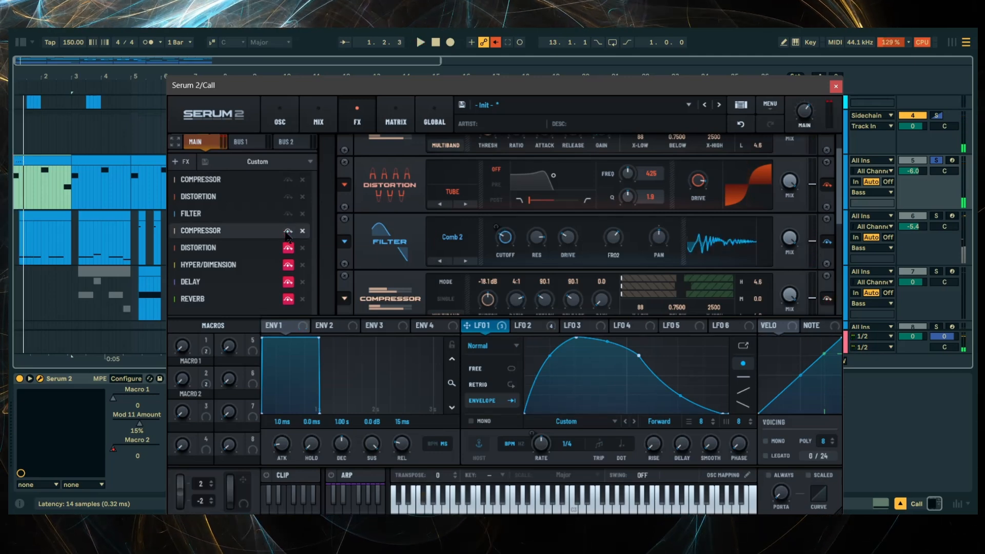
Re-enable the second Distortion and the Hyper/Dimension module, playing the Call clip to hear the change.
left_click(288, 248)
key("space")
key("space")
key("space")
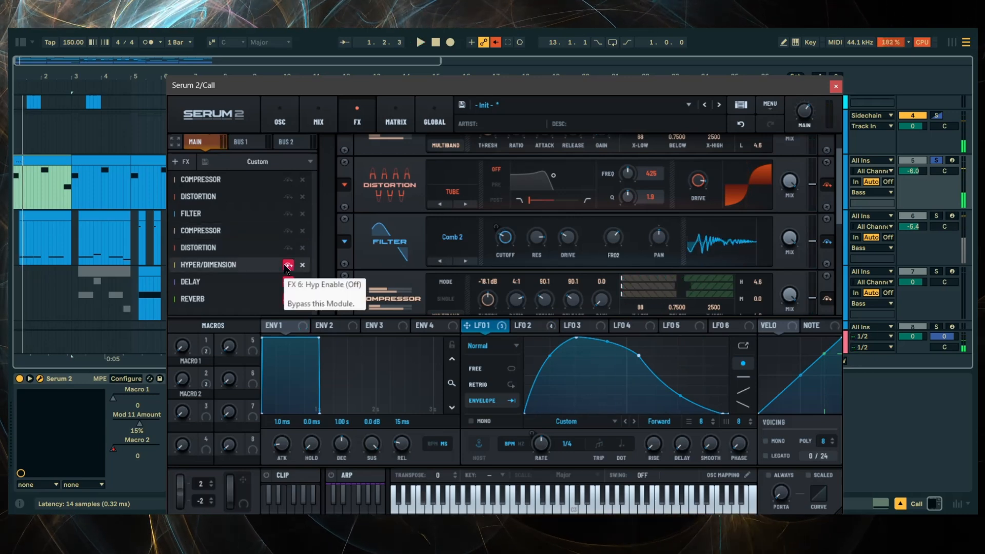
left_click(287, 266)
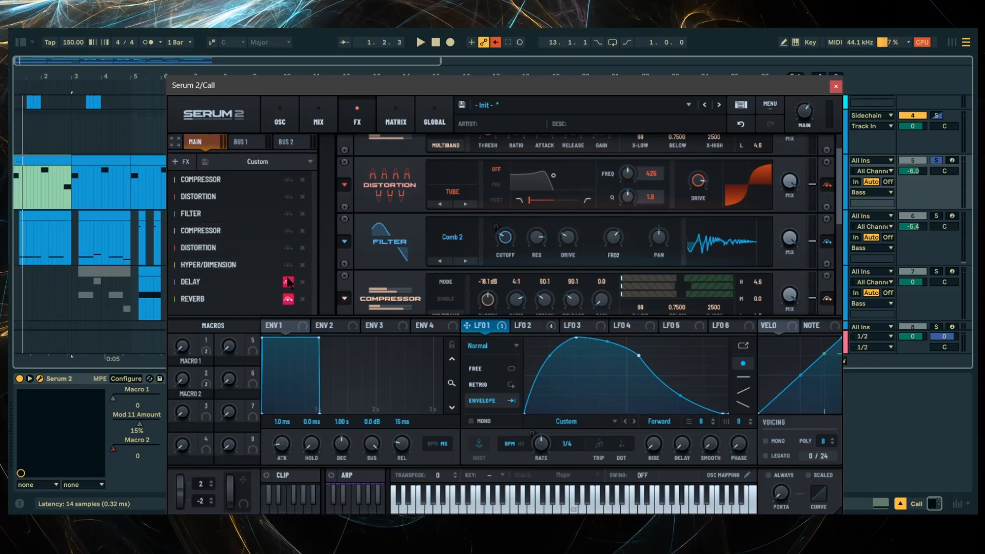
Re-enable the Delay and Reverb in Serum's main effects chain, playing the Call clip to hear the change.
left_click(287, 283)
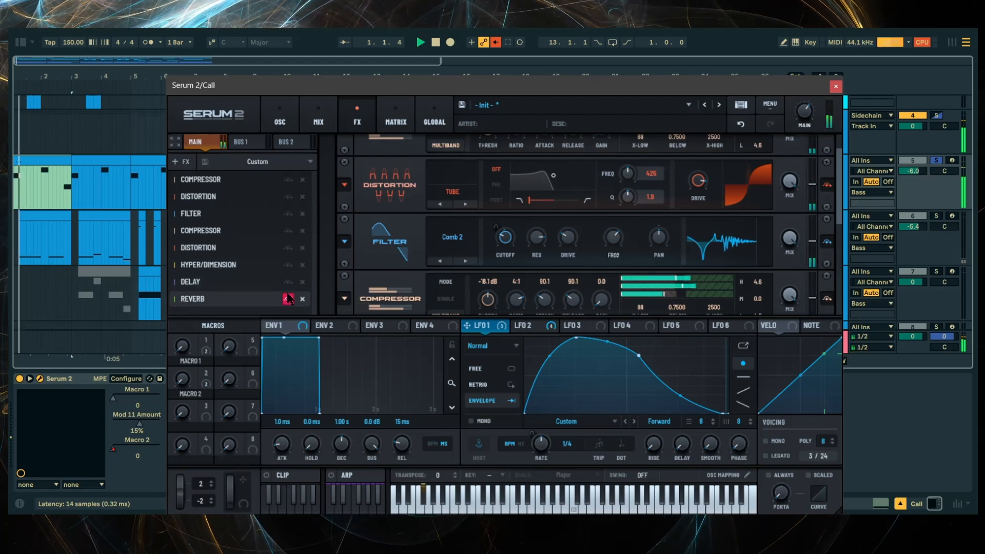
left_click(288, 299)
scroll(397, 245, "down", 1)
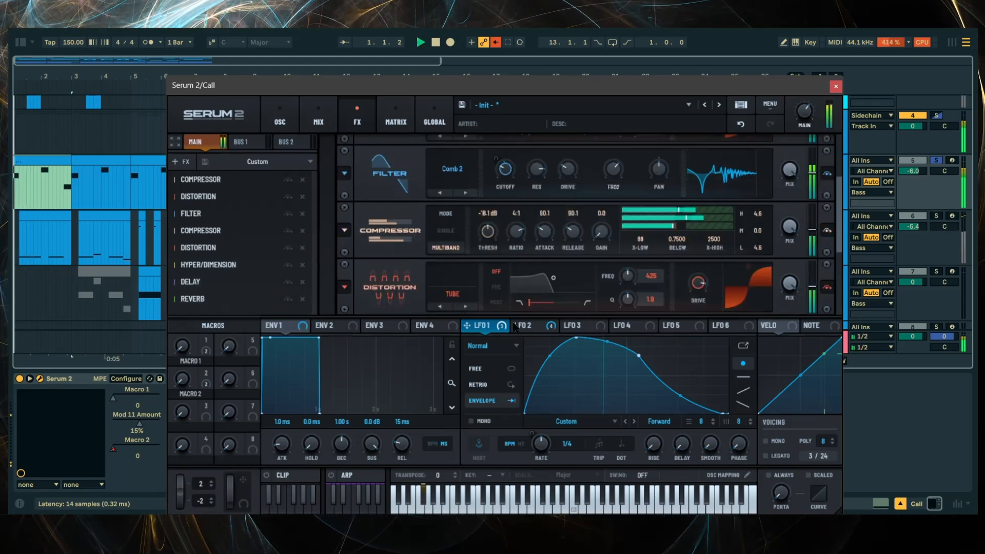
Show LFO 2 beside the Comb 2 filter and play the Call clip to hear how it modulates the cutoff.
left_click(532, 325)
scroll(556, 287, "up", 2)
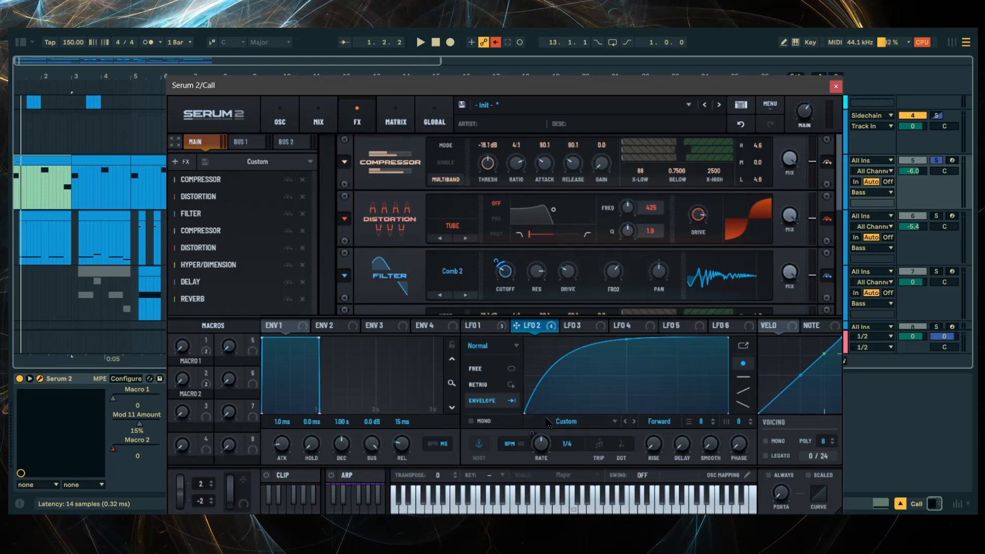
key("space")
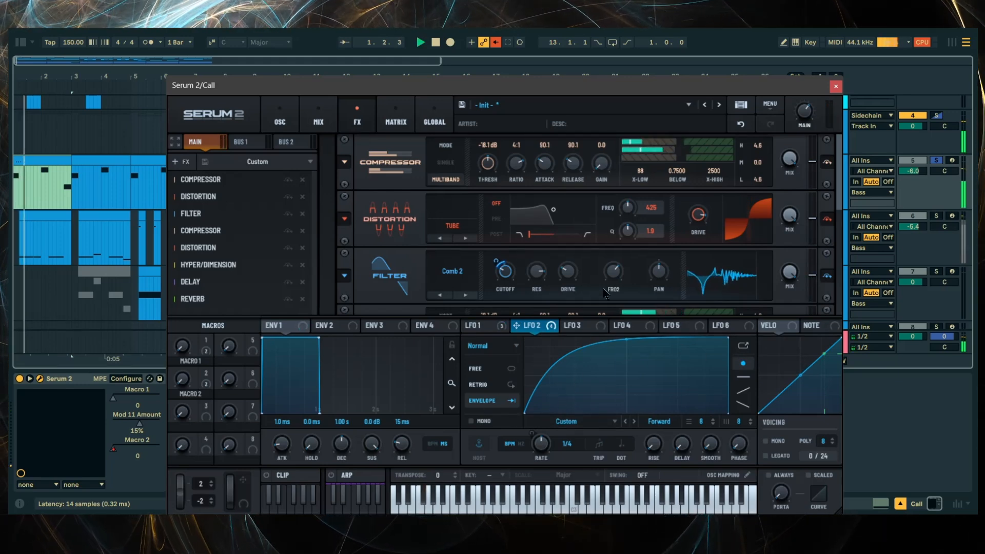
key("space")
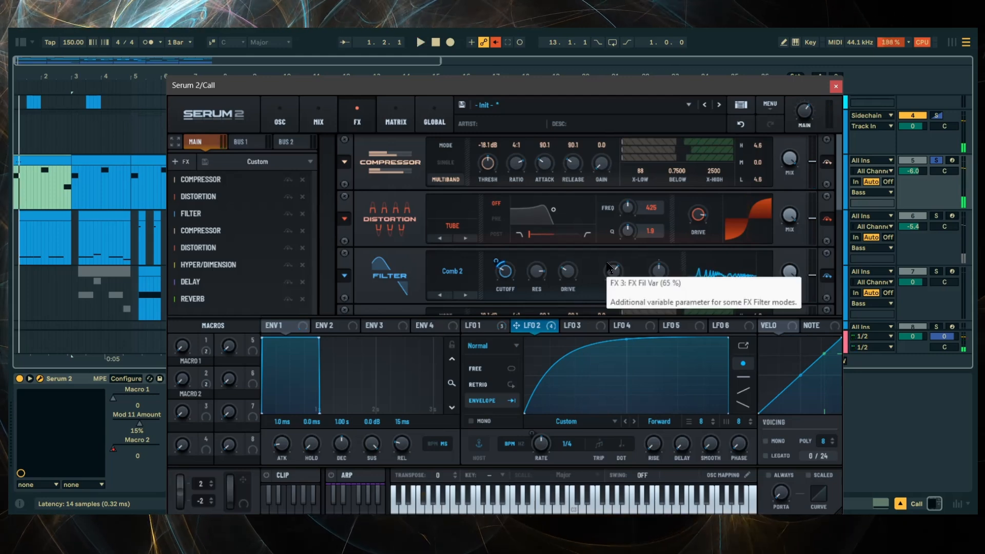
Bypass the LFO 2 modulator on the Comb 2 filter's cutoff and turn it back on.
right_click(503, 276)
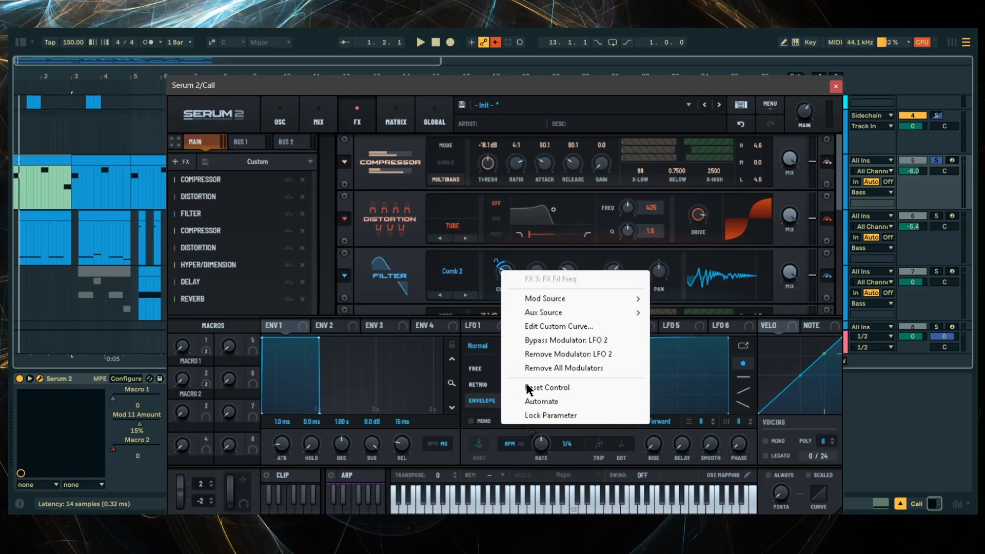
left_click(534, 342)
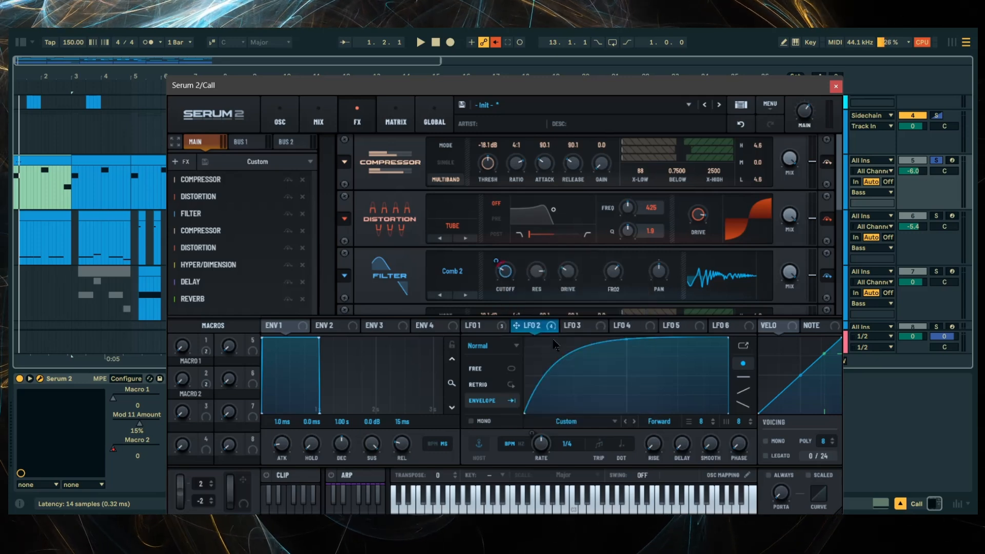
right_click(508, 277)
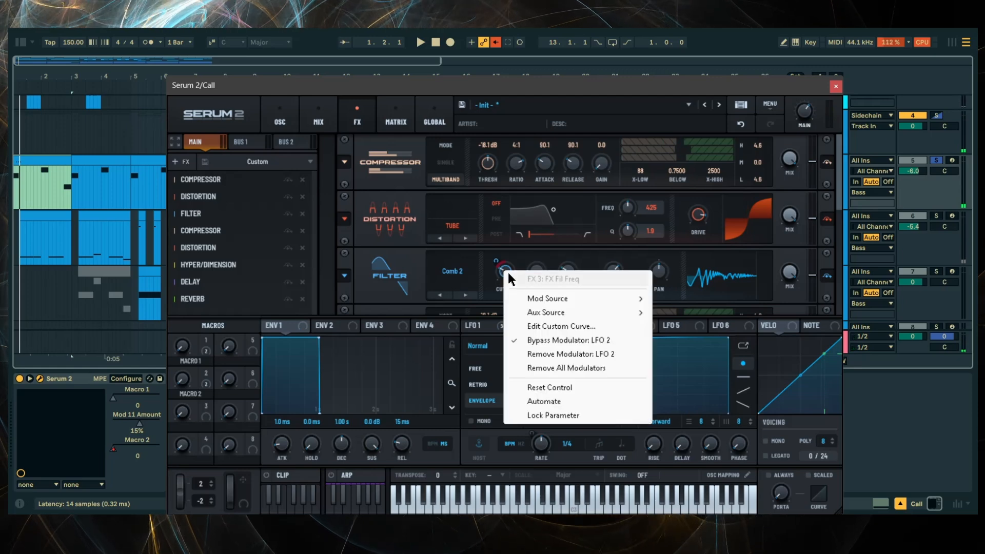
left_click(539, 341)
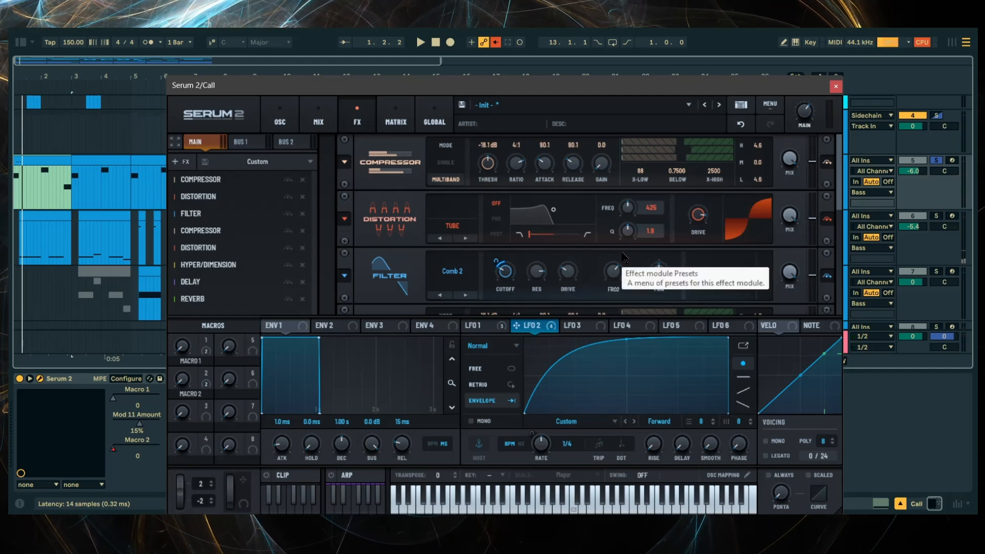
Leave the Call synth and open the Response track's Serum 2 with that track's first clip selected.
left_click(836, 87)
scroll(18, 218, "up", 3)
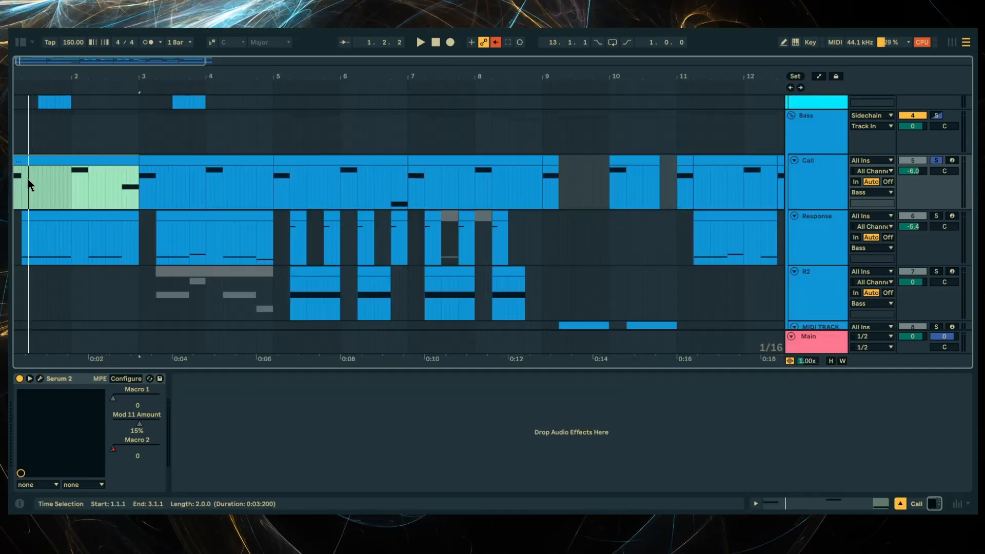
left_click(26, 216)
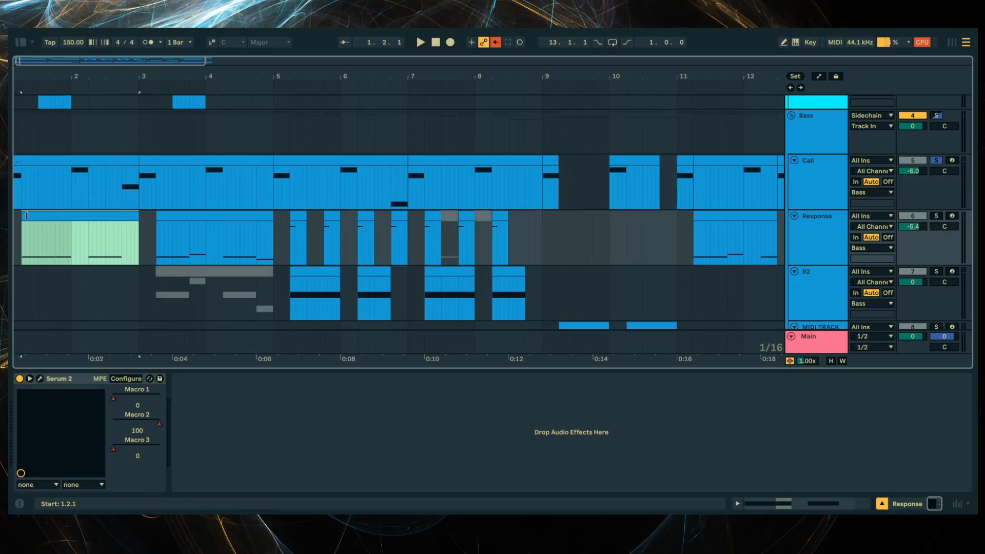
left_click(40, 379)
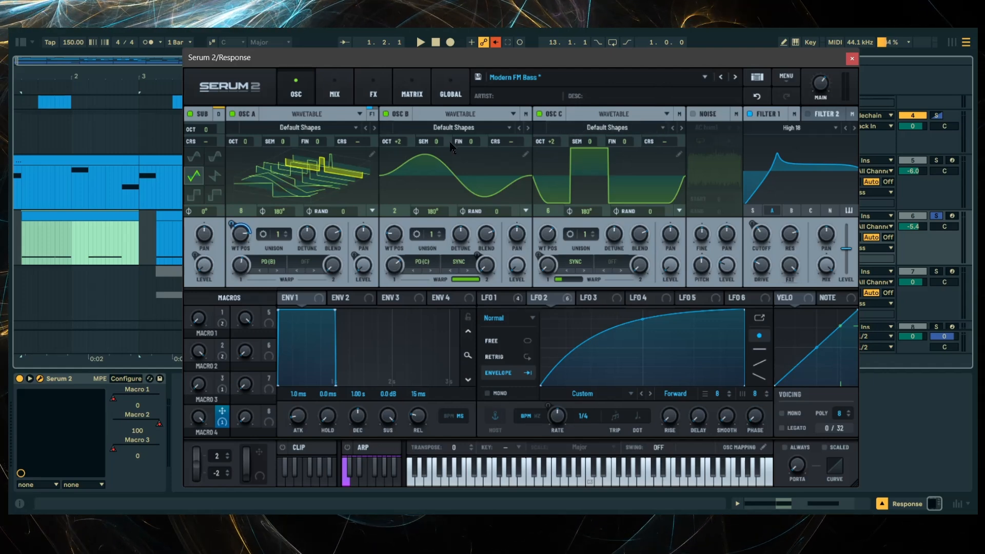
Bypass every module in the Response patch's main effects chain, from the first Compressor to the Equalizer, and play it without effects.
left_click(333, 99)
left_click(373, 94)
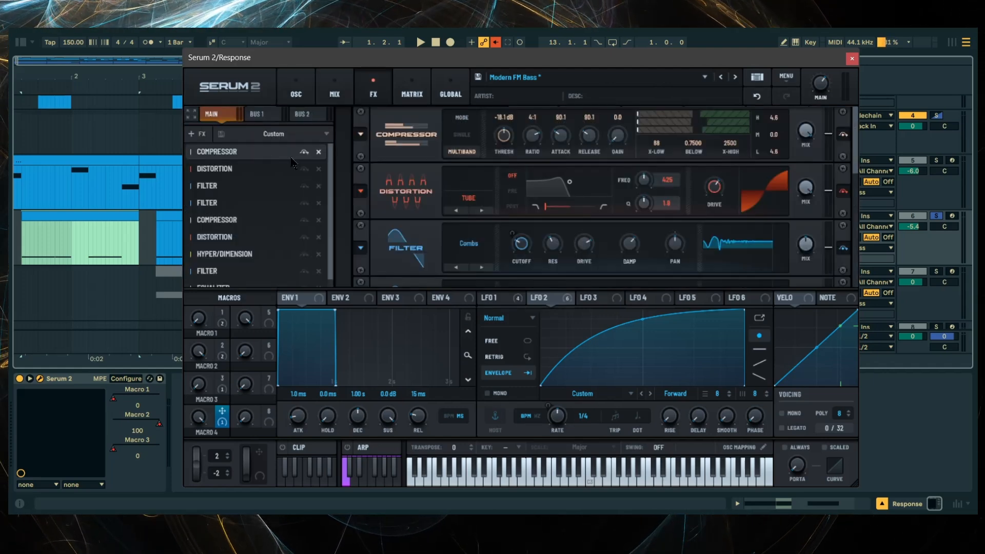
left_click(305, 152)
left_click(305, 169)
left_click(305, 186)
left_click(305, 203)
left_click(304, 220)
left_click(304, 237)
left_click(305, 255)
left_click(304, 271)
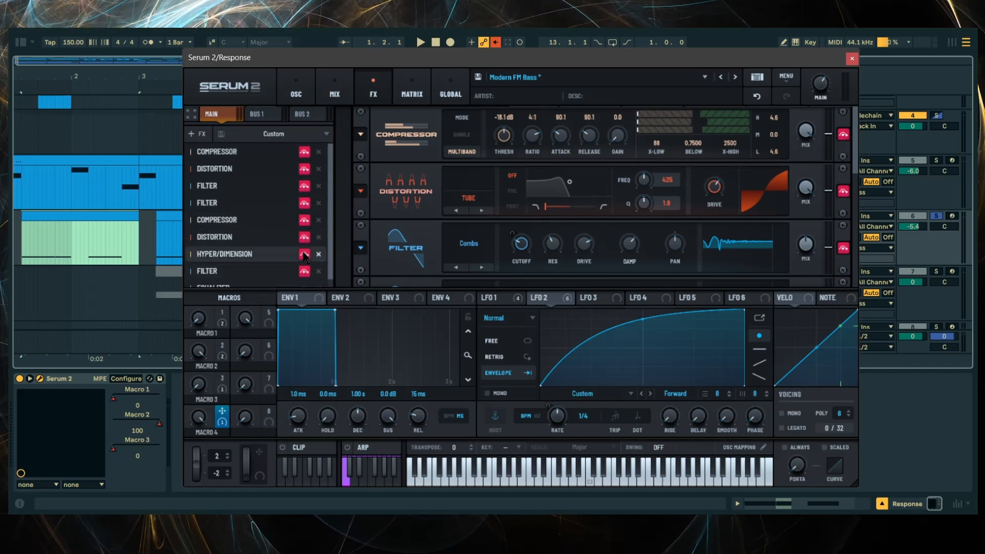
scroll(304, 277, "down", 1)
left_click(305, 279)
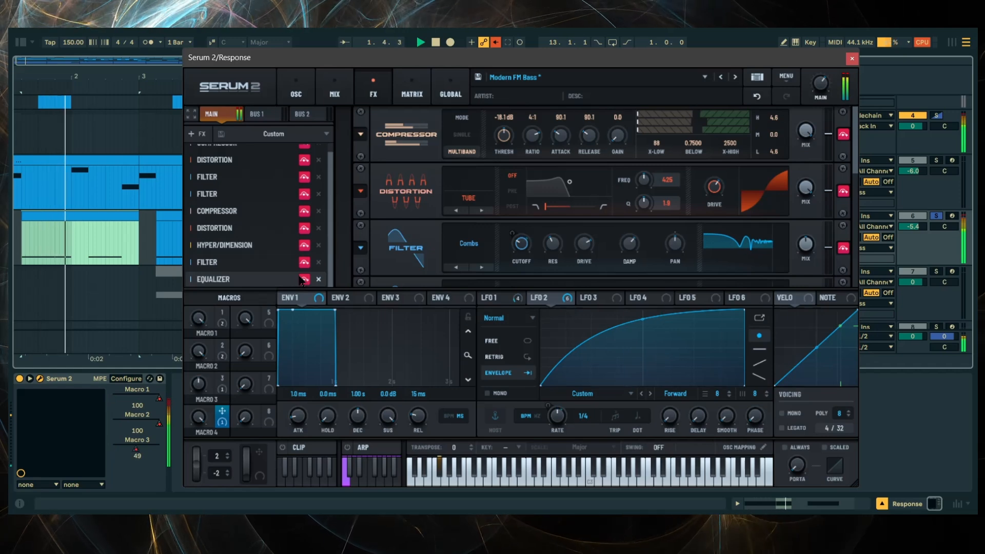
left_click(288, 90)
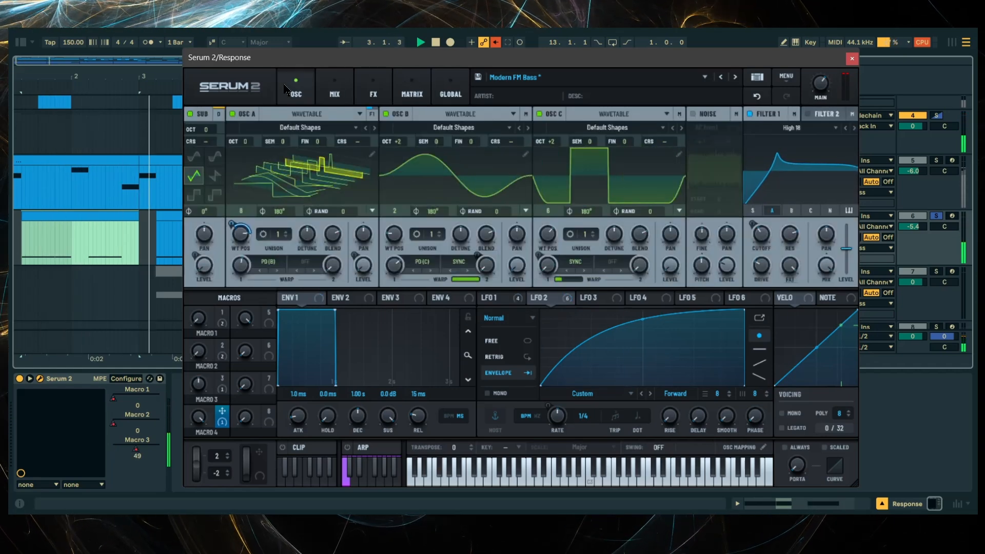
Re-enable the first Compressor, first Distortion and Combs filter, playing the Response clip to hear the change.
left_click(386, 95)
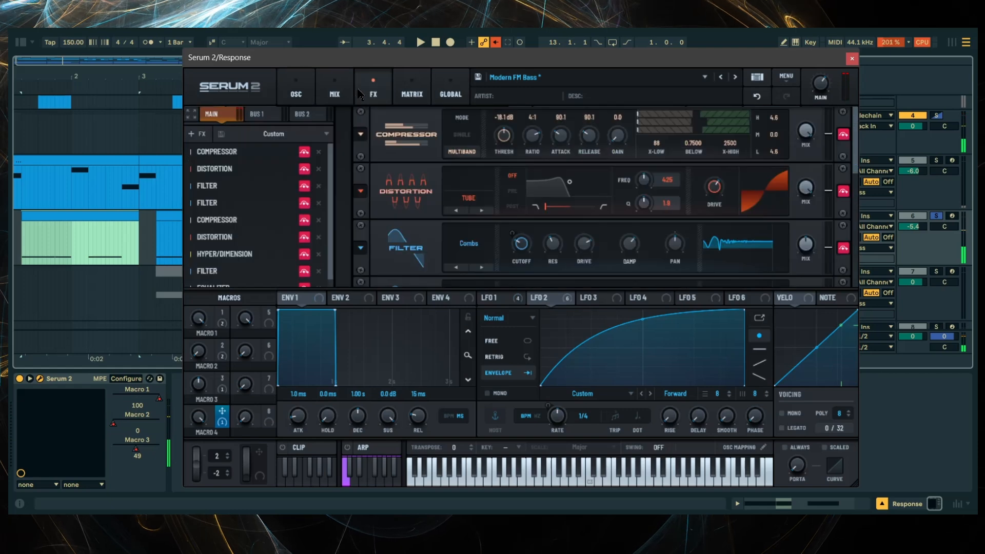
left_click(304, 152)
left_click(304, 169)
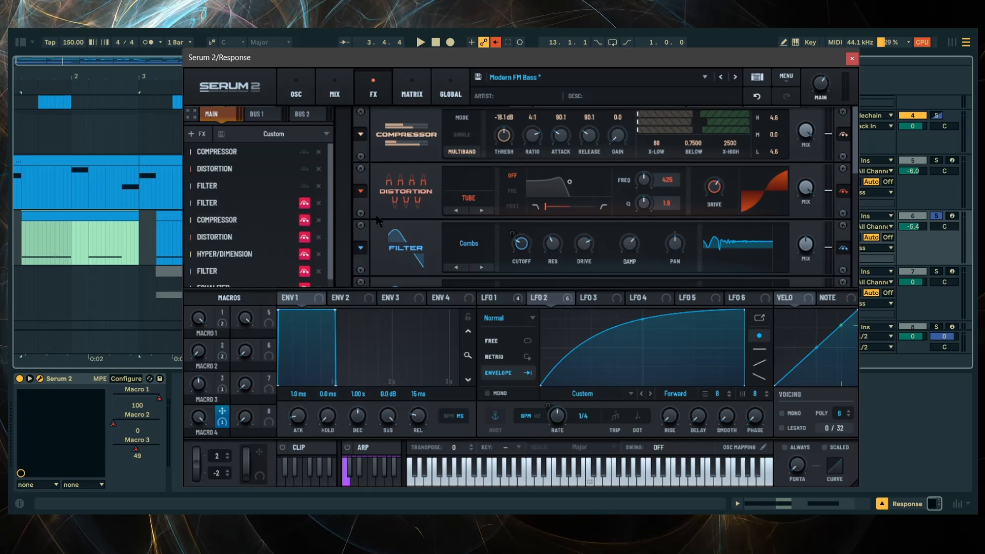
scroll(411, 226, "down", 1)
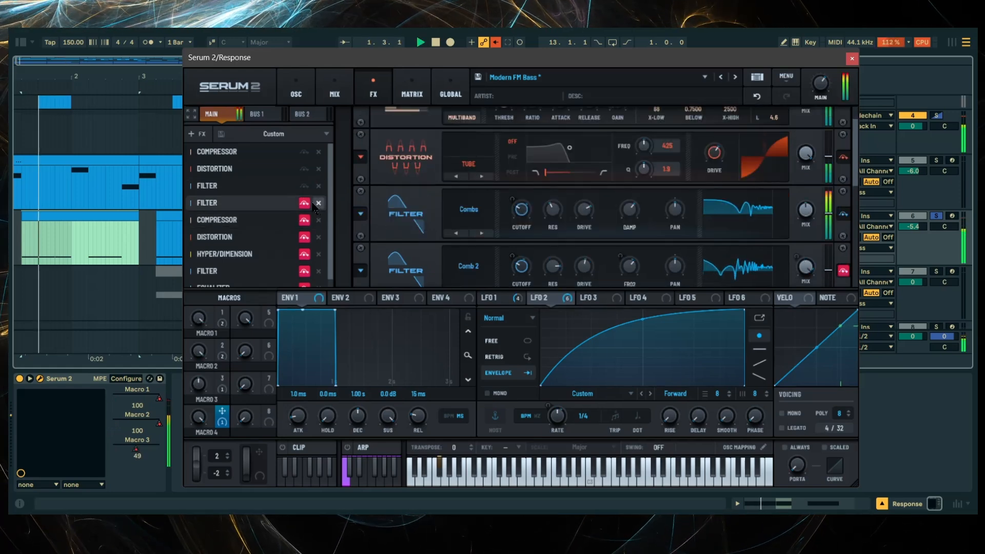
key("space")
key("space")
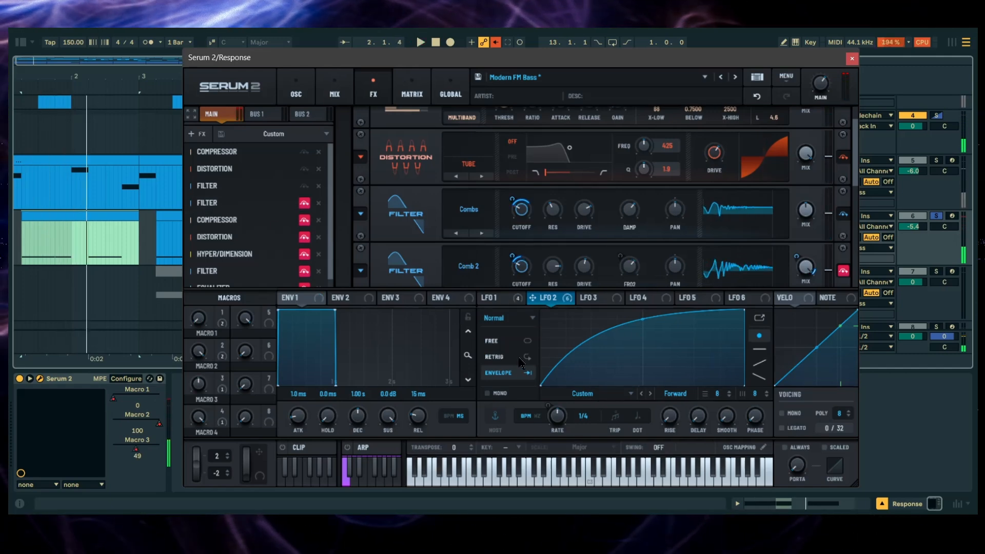
Re-enable the Comb 2 filter and the second Compressor, playing the Response clip to compare.
left_click(304, 204)
left_click(212, 208)
scroll(394, 240, "down", 1)
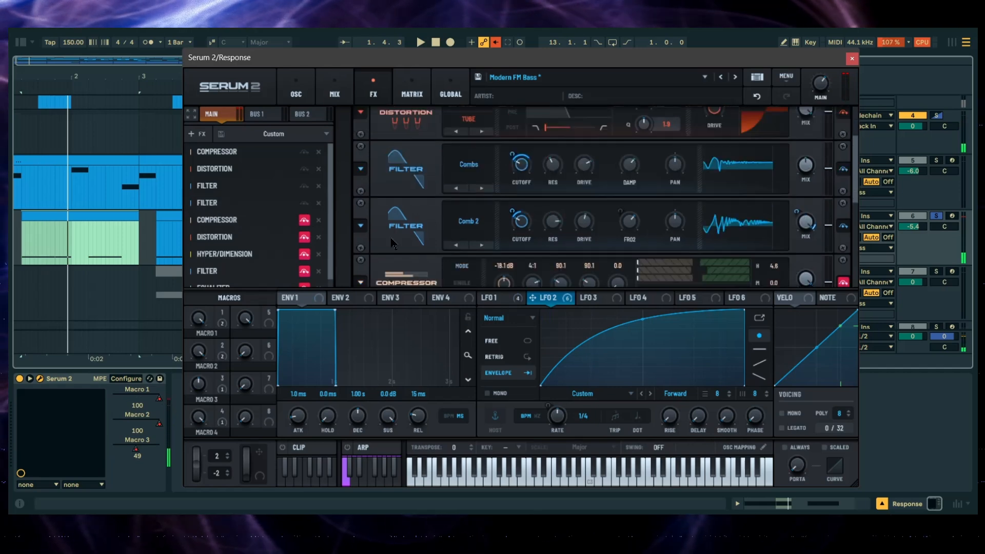
key("space")
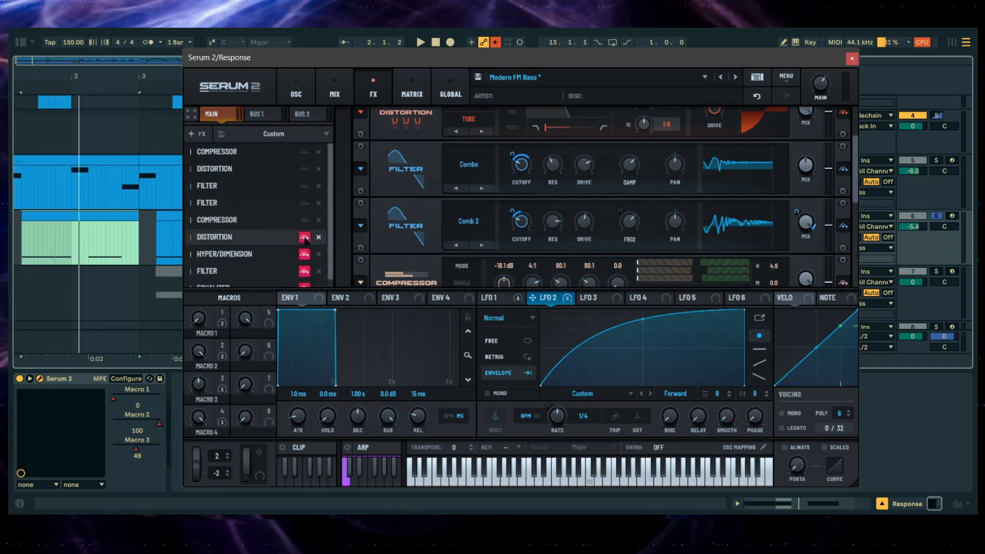
Re-enable the second Distortion, the Hyper/Dimension and the Allpasses filter while the Response clip plays.
scroll(256, 228, "down", 1)
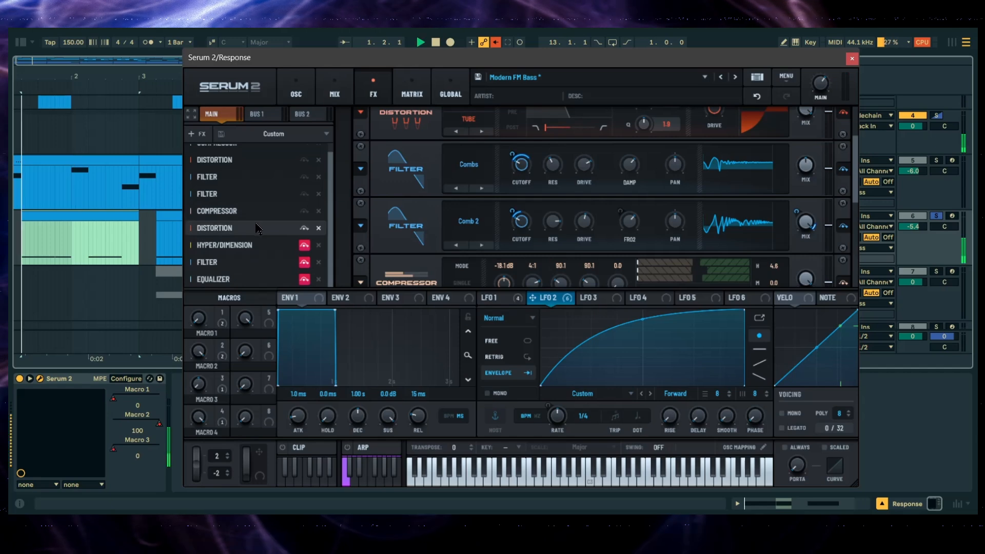
left_click(304, 244)
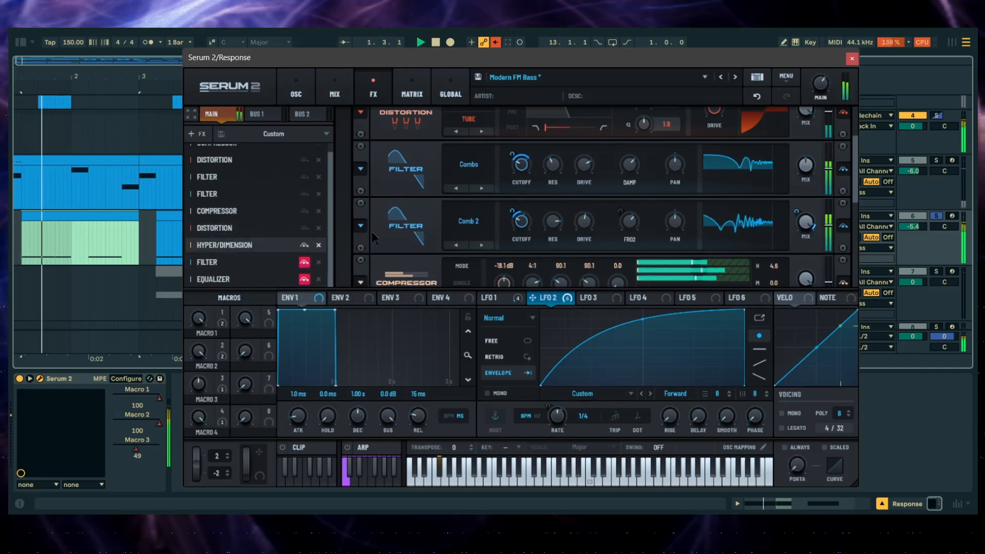
scroll(422, 241, "down", 5)
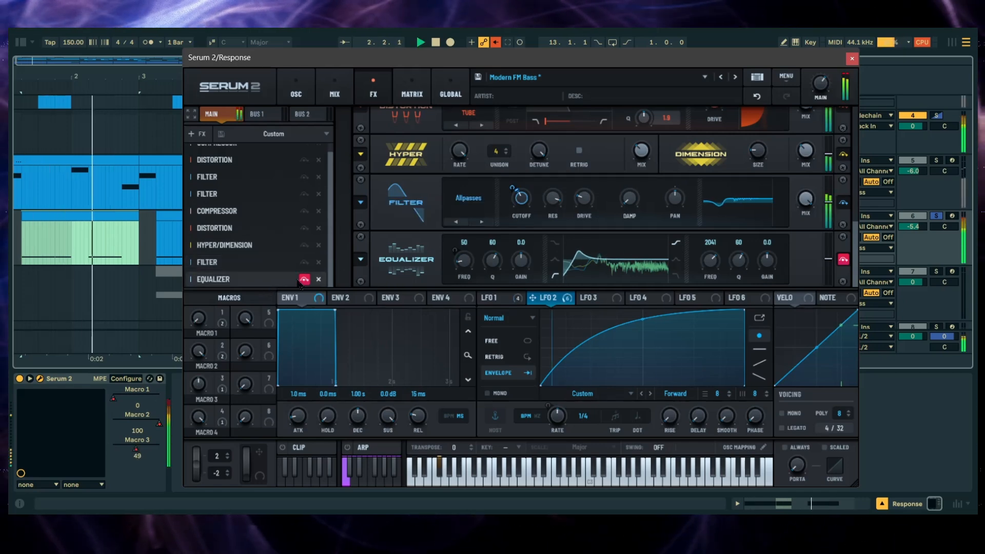
Re-enable the Equalizer and play the complete Response patch while viewing its oscillators.
left_click_drag(552, 200, 552, 214)
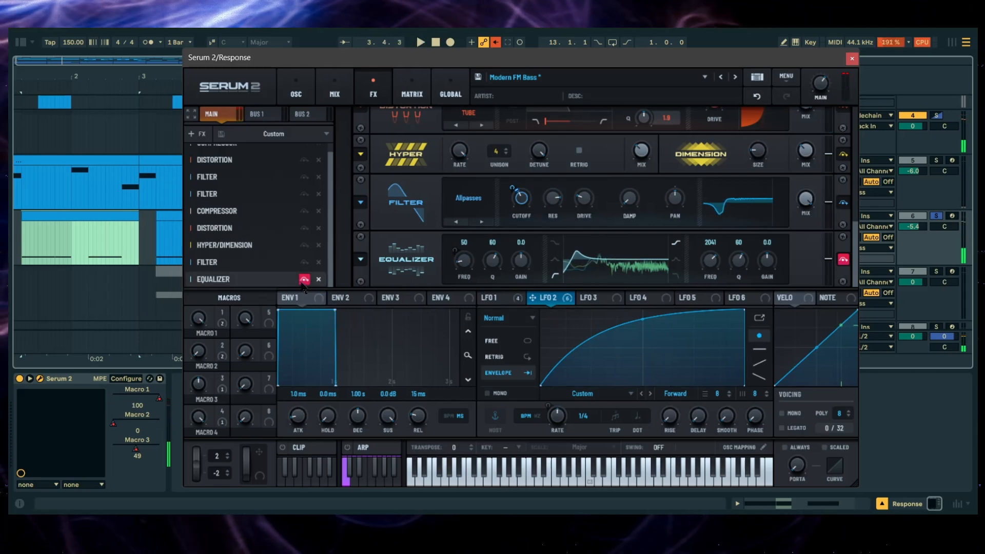
key("space")
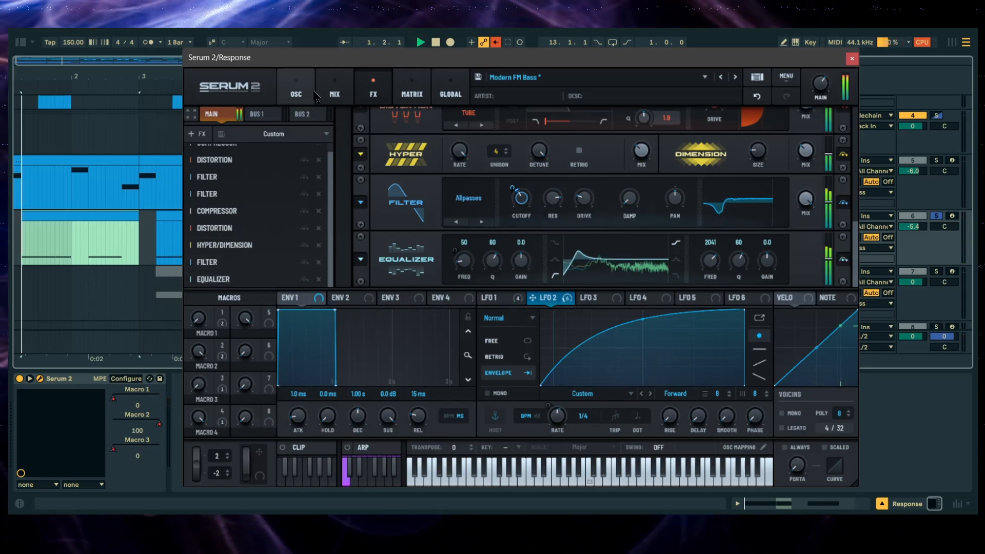
left_click(313, 97)
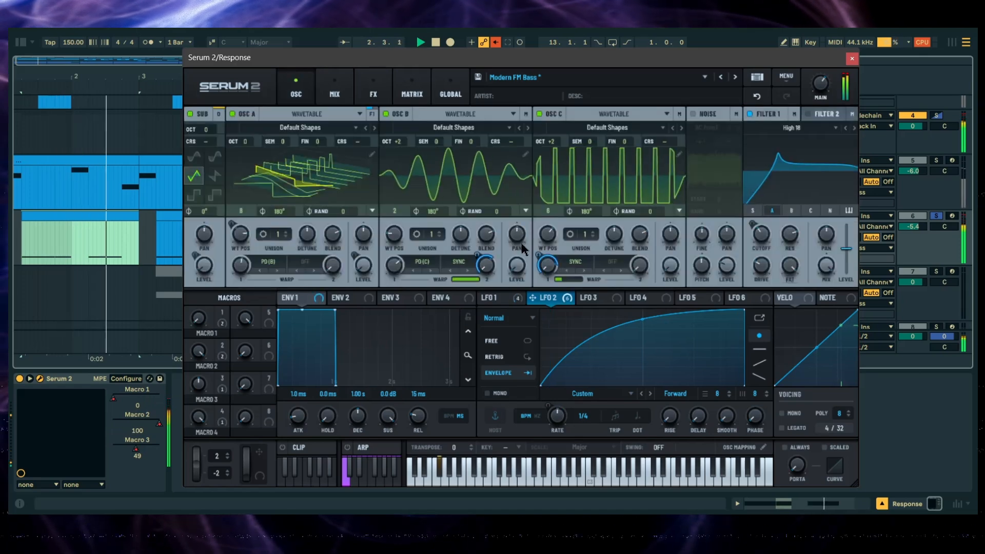
Close the Response synth and open the R2 track's Serum 2, playing the R2 clip that starts at 5.2.1.
left_click(853, 58)
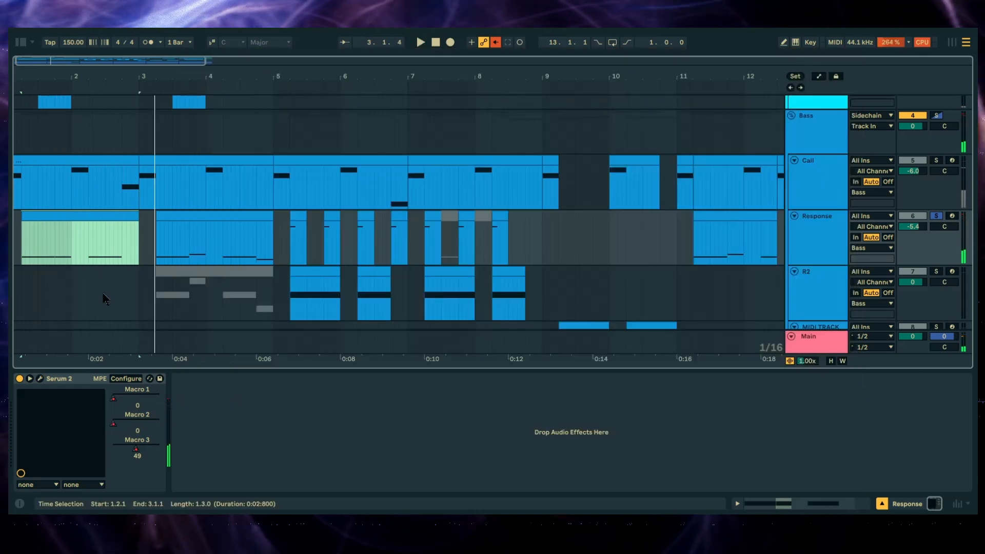
scroll(249, 230, "down", 1)
left_click(313, 259)
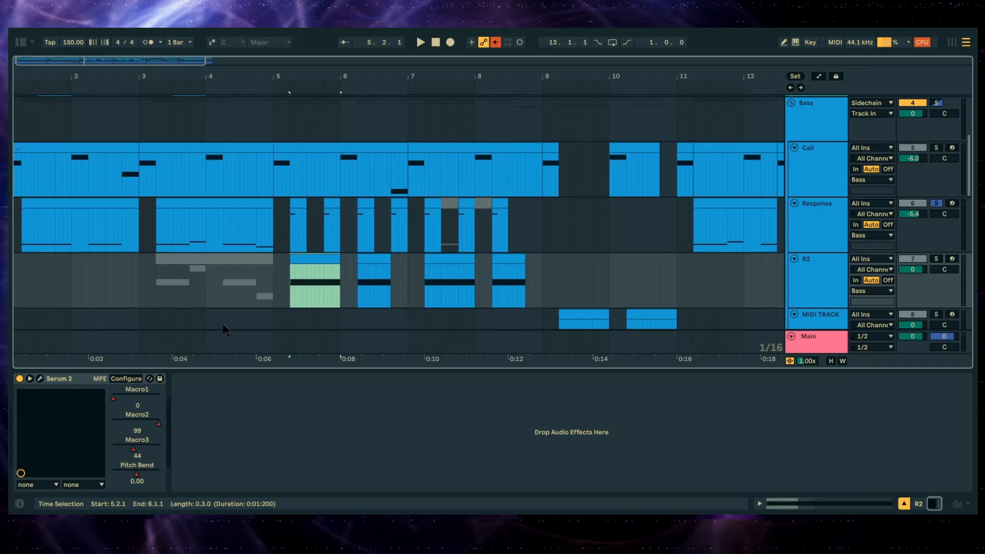
key("space")
left_click(40, 379)
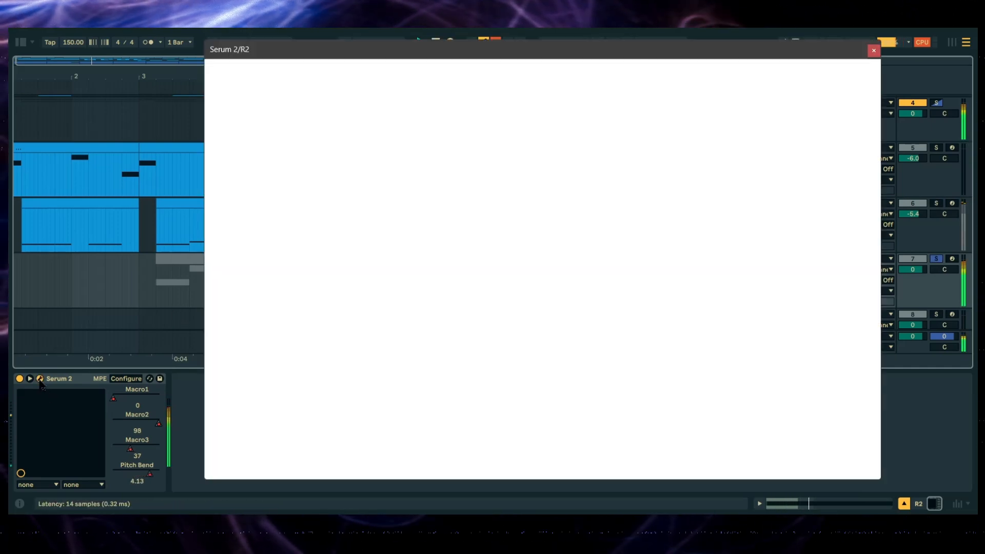
Look over the R2 patch's effects and oscillator setup.
left_click(328, 84)
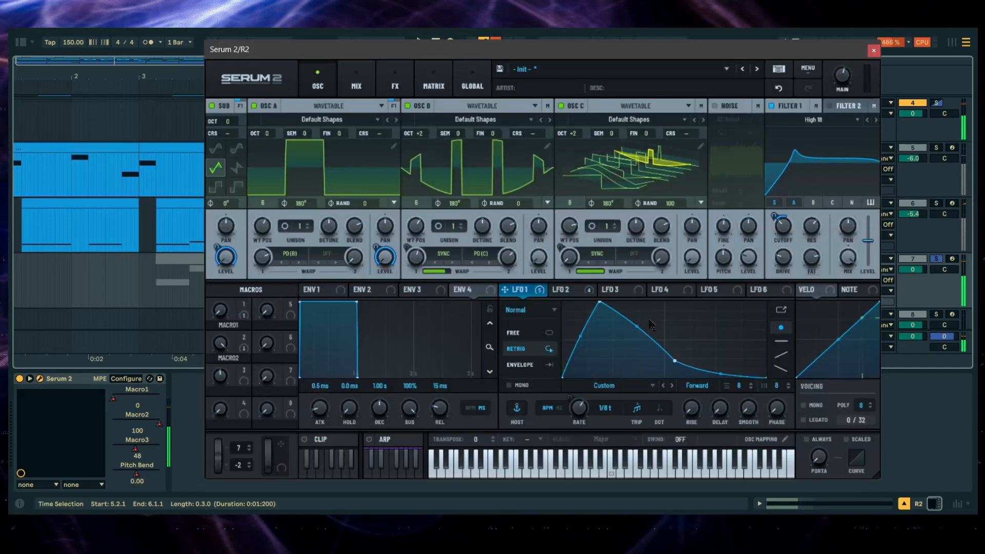
left_click(395, 83)
left_click(319, 82)
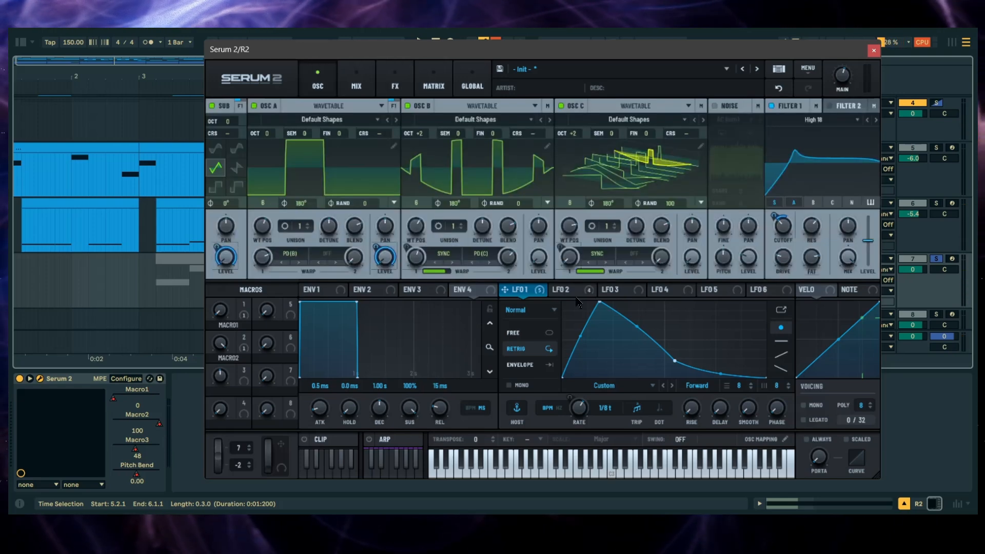
Set the R2 patch's LFO 2 to Envelope mode and move the synth window aside to uncover the arrangement clips.
left_click(561, 290)
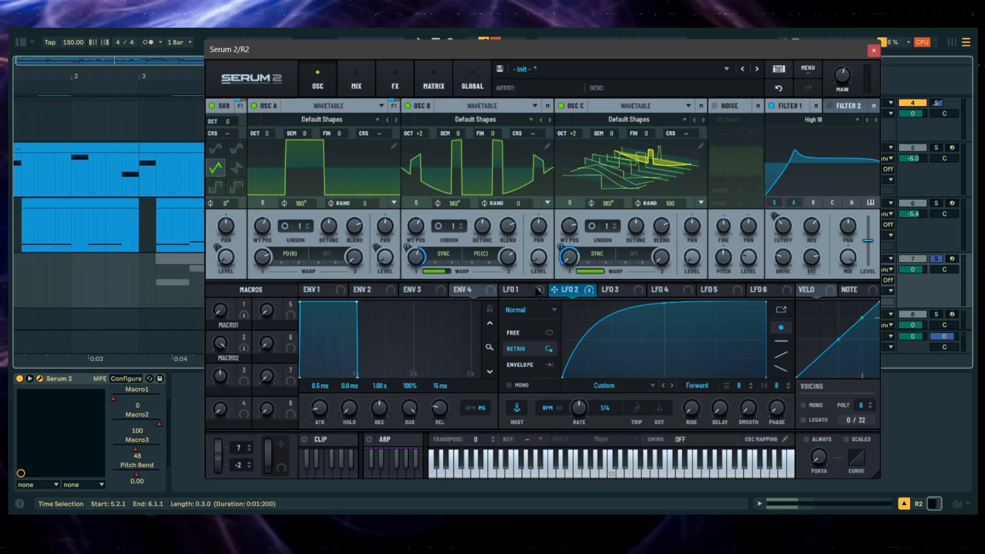
left_click_drag(573, 60, 767, 56)
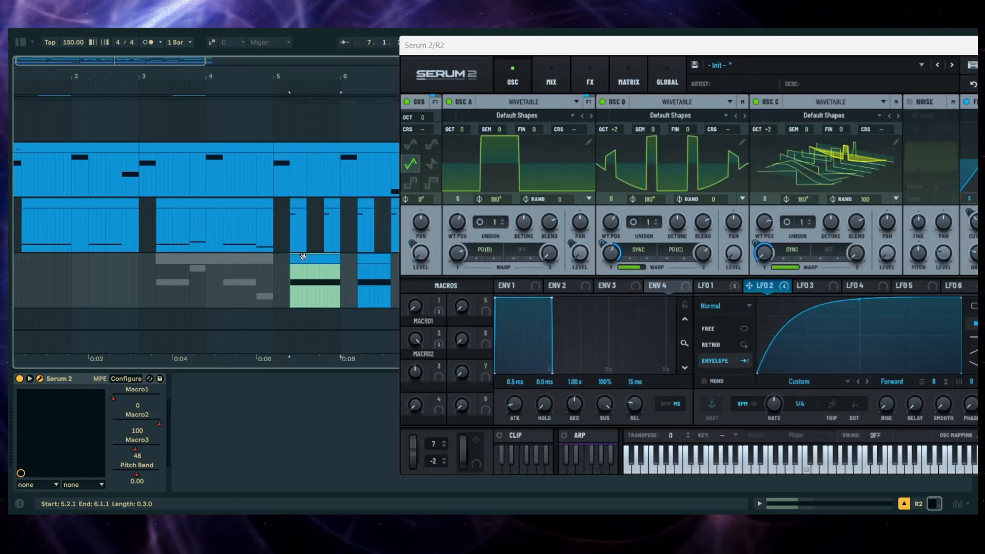
Set the R2 patch's LFO 2 to Retrig mode during playback and bring the full synth window back into view.
key("space")
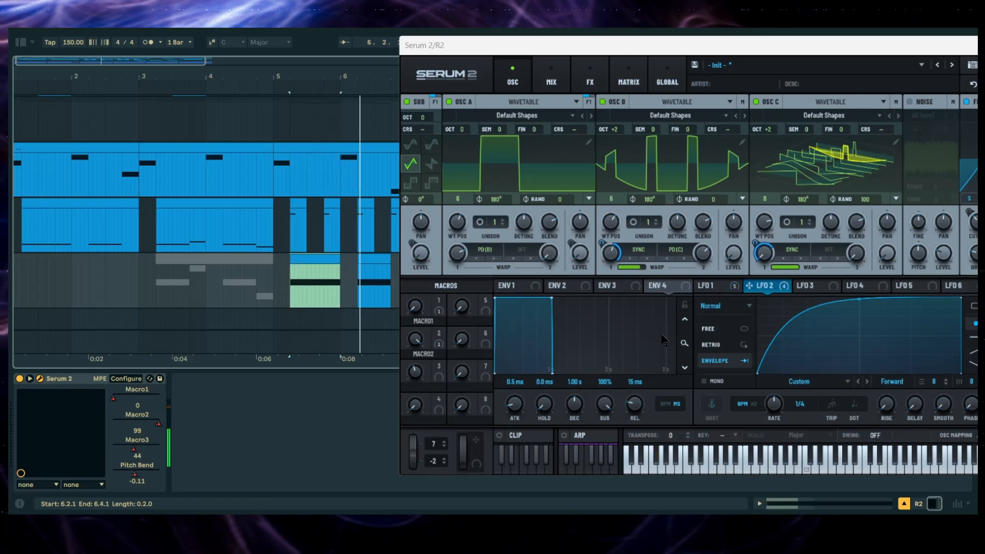
left_click(711, 351)
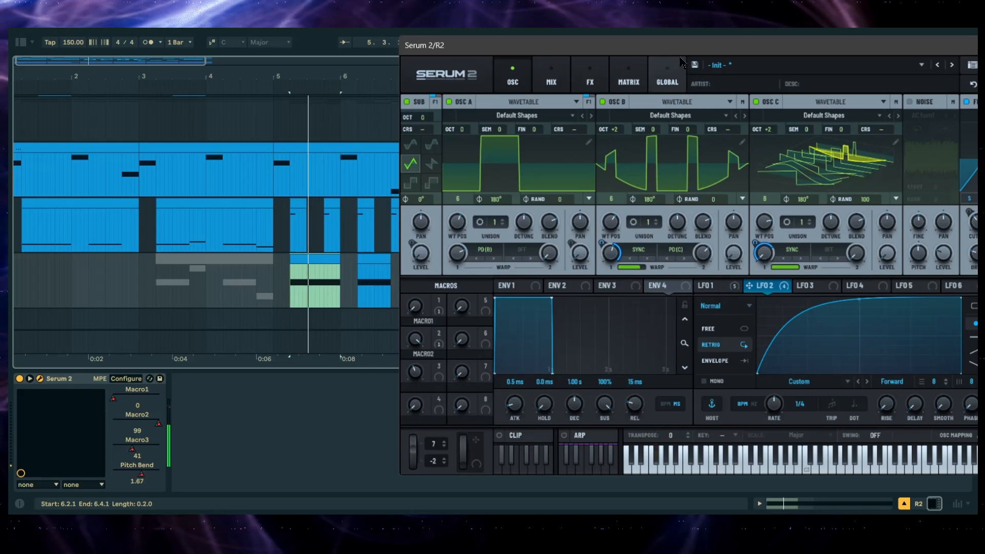
left_click_drag(721, 53, 634, 78)
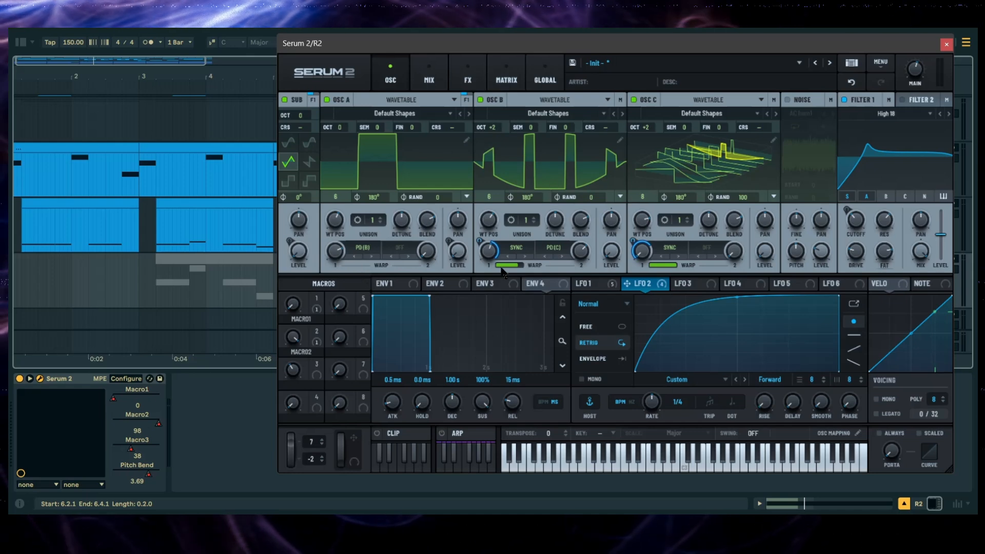
Compare the curves and modulation targets of LFO 1 and LFO 2 in the R2 patch.
left_click(584, 284)
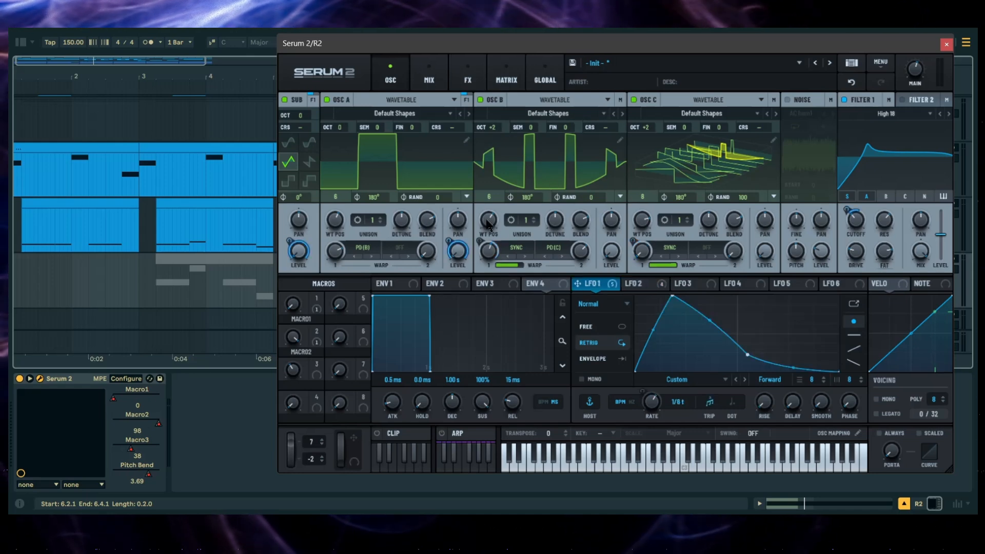
left_click(661, 285)
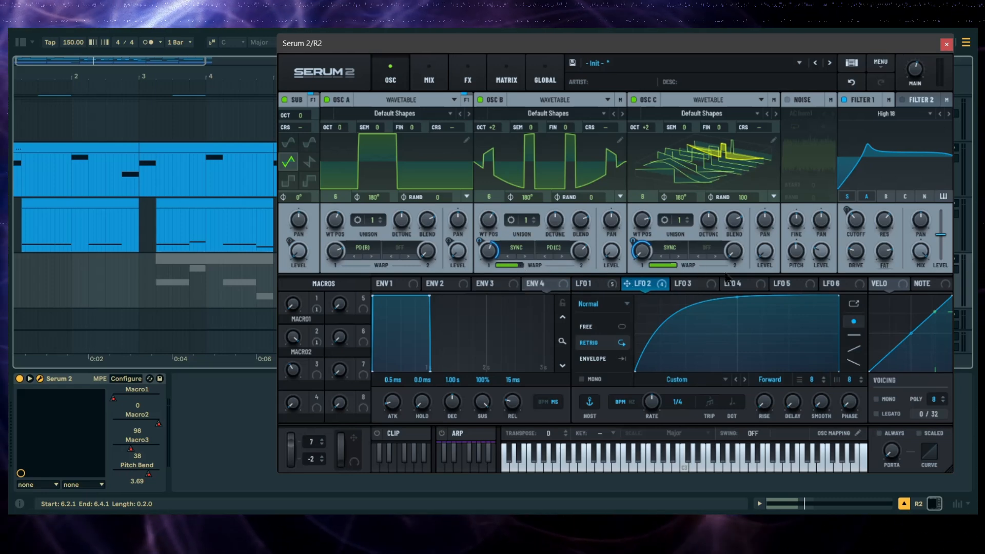
mouse_move(636, 289)
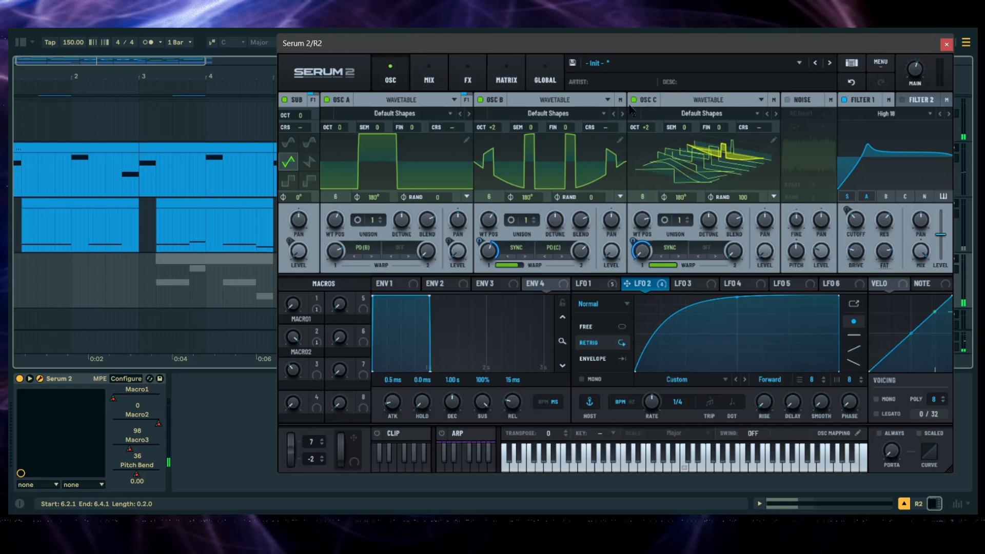
Open the R2 patch's effects rack and look over its Compressor, Distortion and Filter modules.
left_click(430, 80)
left_click(467, 80)
scroll(377, 234, "down", 2)
scroll(370, 215, "up", 2)
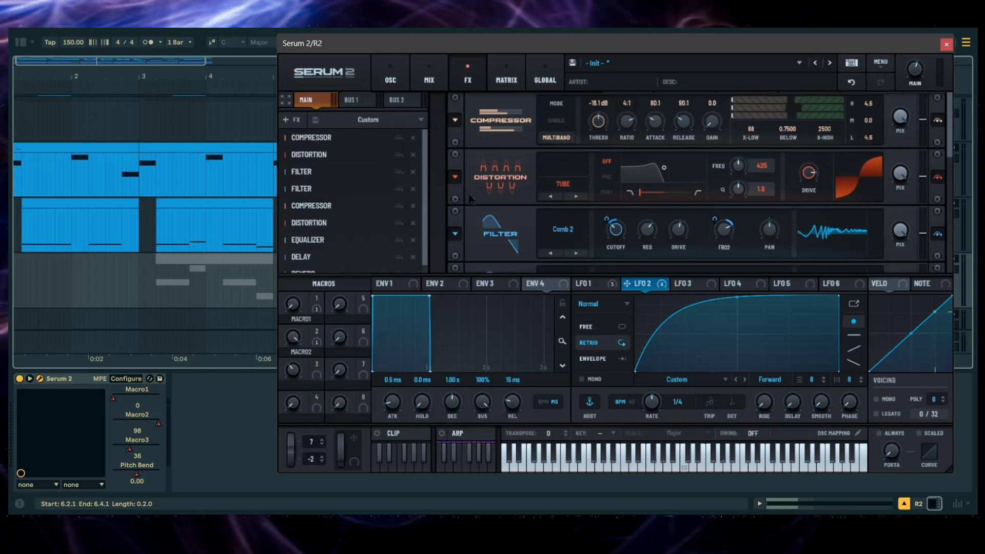
Try out Macro 3 on the cutoff of the R2 patch's Reverb filter, leaving the macro at 0.
scroll(515, 201, "down", 1)
scroll(583, 258, "down", 1)
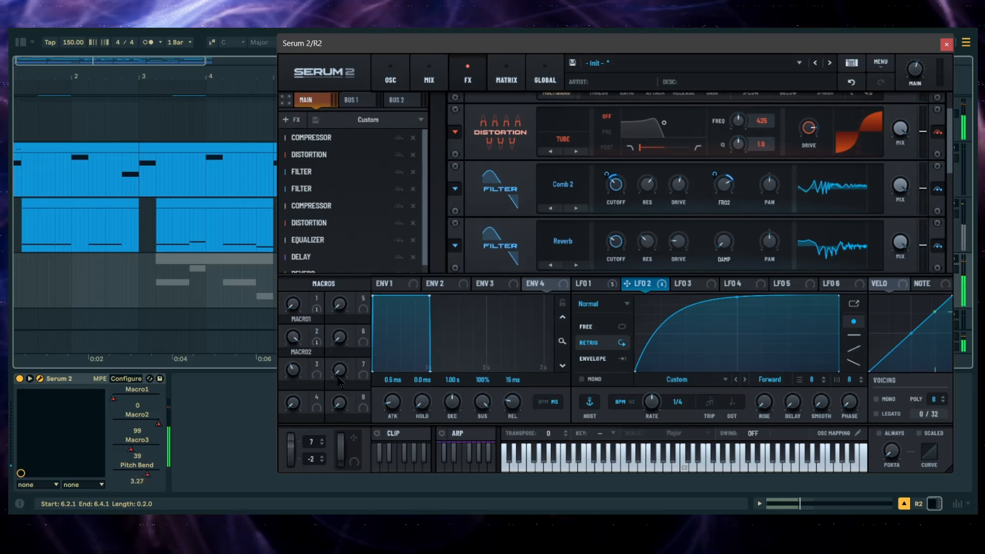
left_click_drag(313, 374, 610, 250)
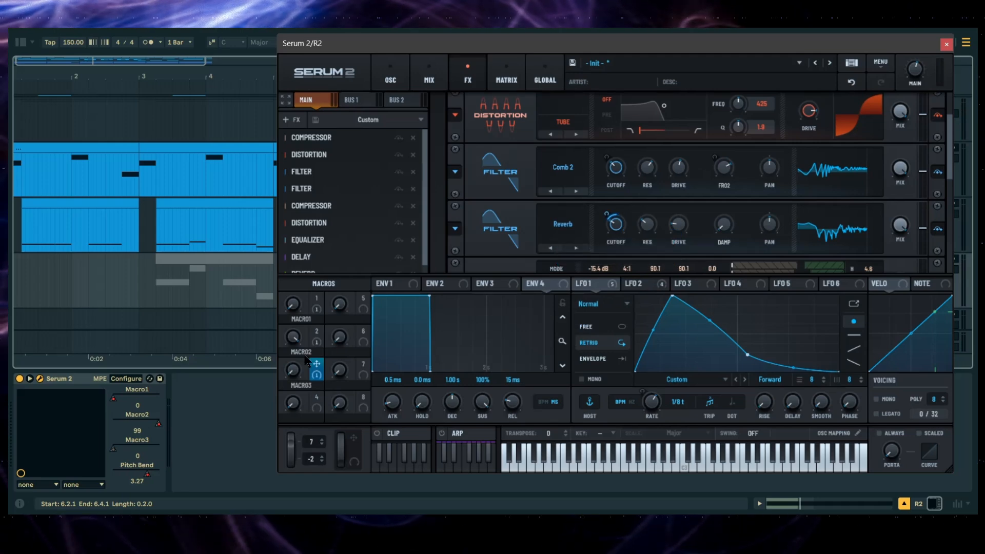
left_click_drag(293, 371, 307, 308)
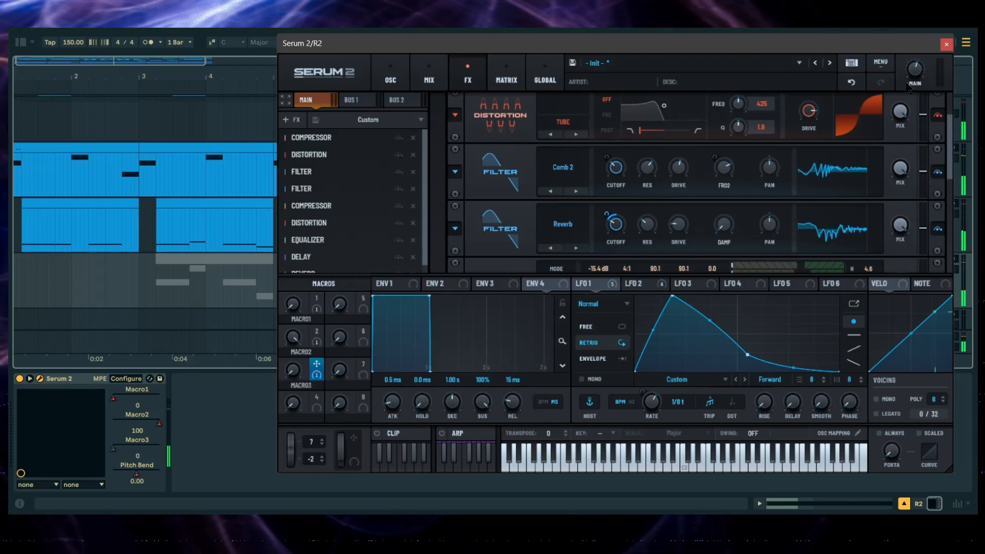
Close the R2 synth and play the clip starting at 9.2.1 on the MIDI track below R2, soloed.
left_click(947, 44)
scroll(598, 275, "down", 2)
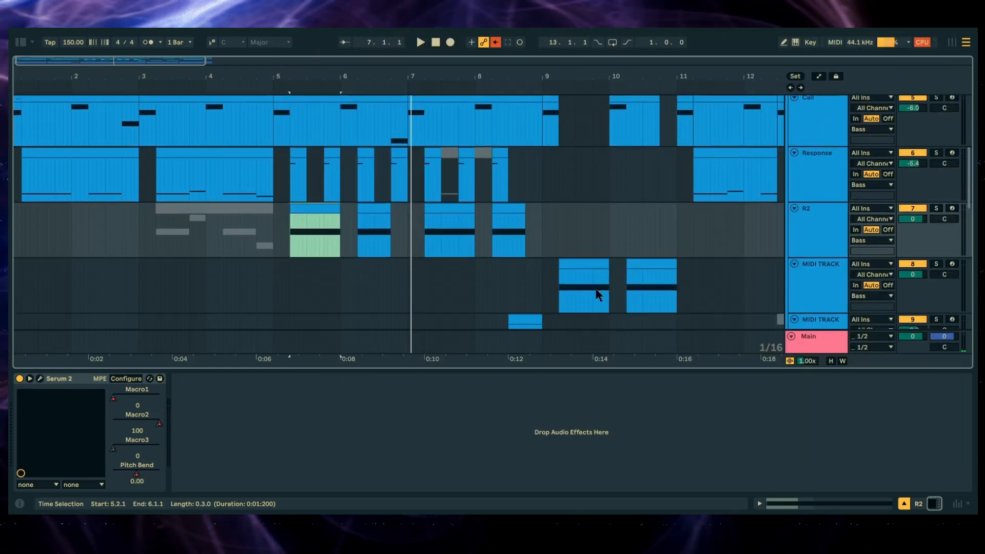
left_click(575, 265)
scroll(578, 220, "down", 2)
key("space")
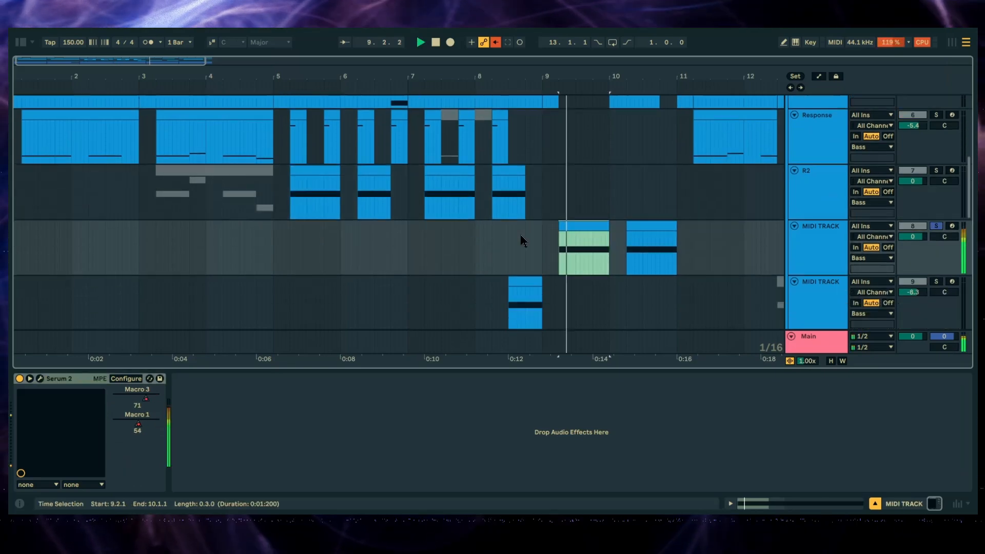
Open that MIDI track's Serum 2, play the clip while viewing its effects and oscillators, and close the synth.
left_click(40, 379)
key("space")
key("space")
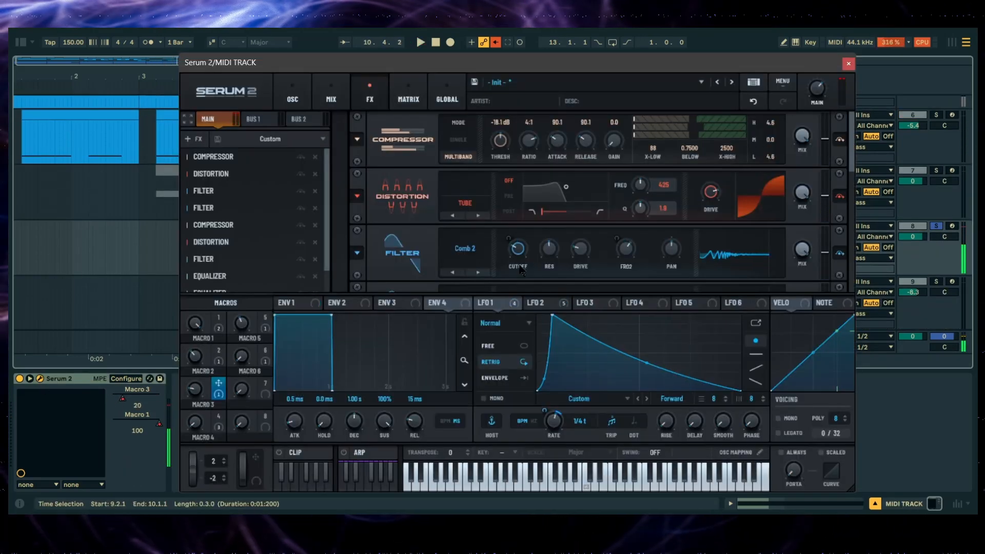
left_click(293, 97)
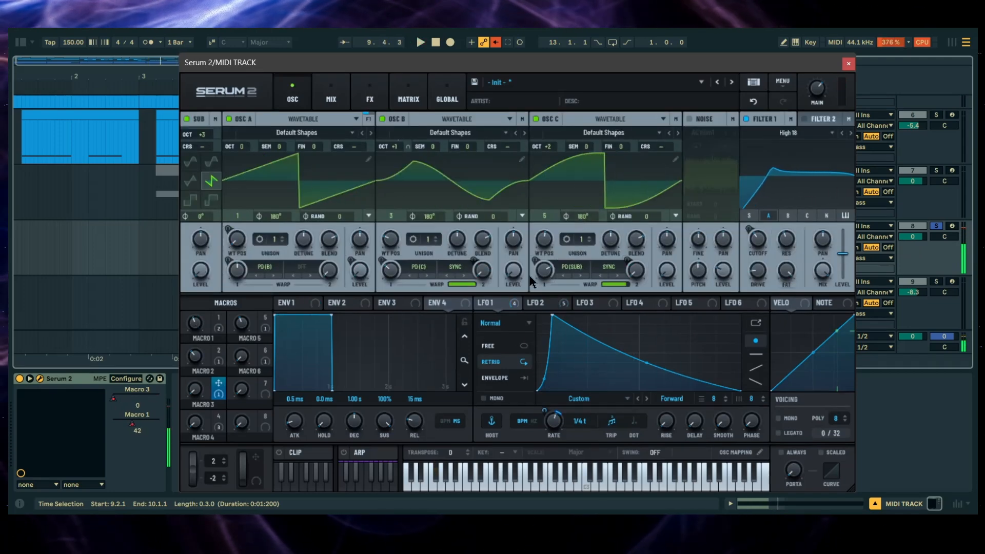
left_click(849, 63)
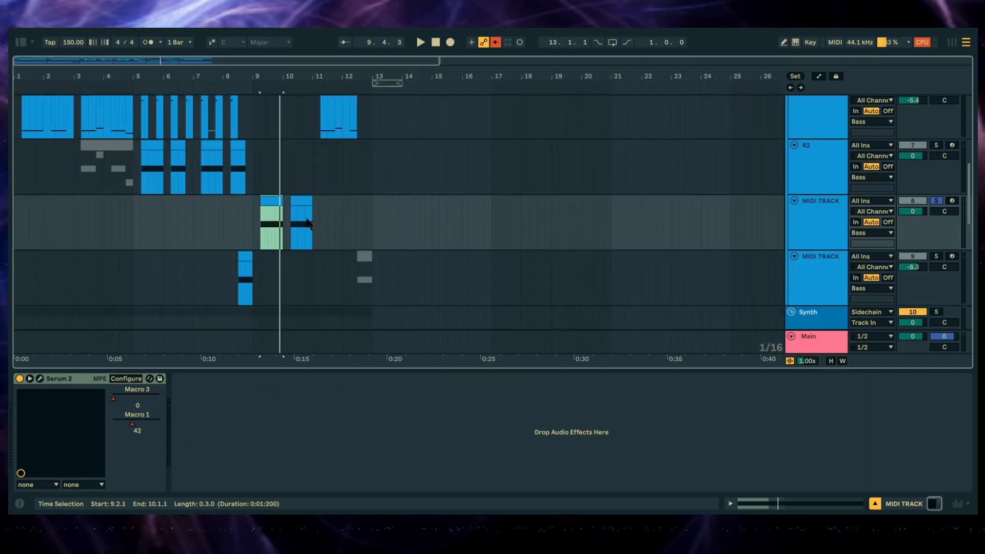
Duplicate the soloed MIDI track, delete the copy's second clip and move its remaining clip to 13.1.1.
left_click(798, 228)
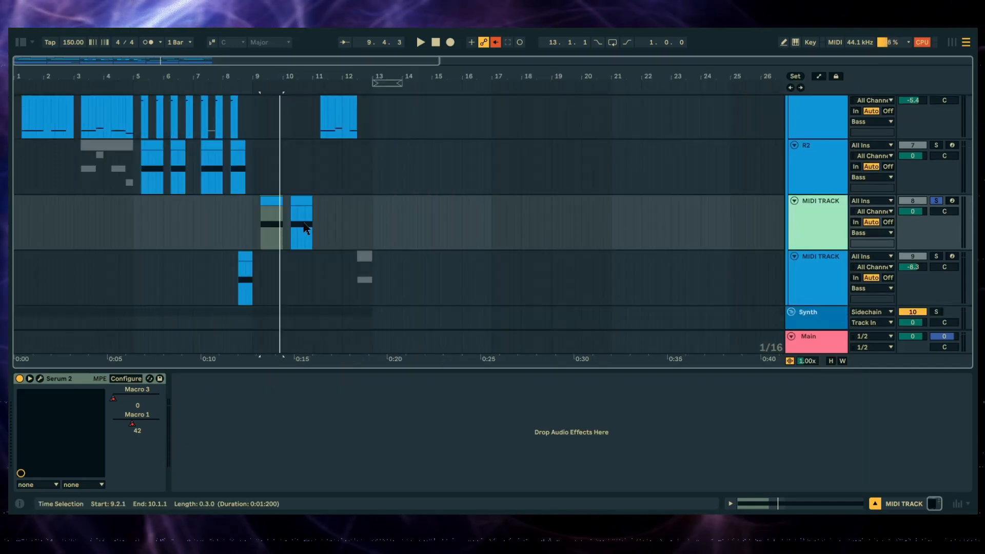
key("ctrl+d")
left_click_drag(290, 274, 376, 284)
key("Delete")
left_click(269, 263)
left_click_drag(269, 264, 380, 276)
Extend the moved clip to end at 14.1.1 and loop that one-bar range.
key("plus")
key("plus")
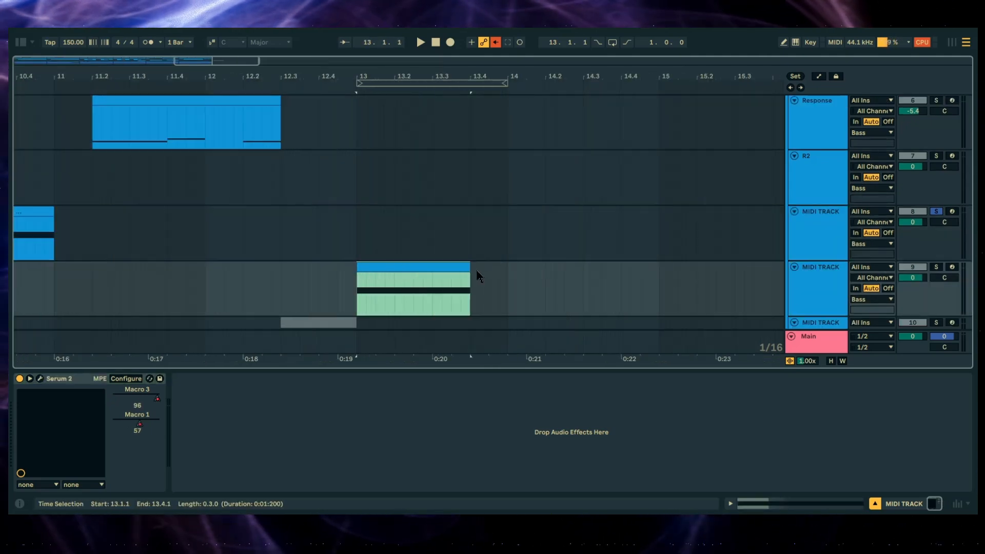
left_click_drag(470, 278, 508, 277)
key("ctrl+l")
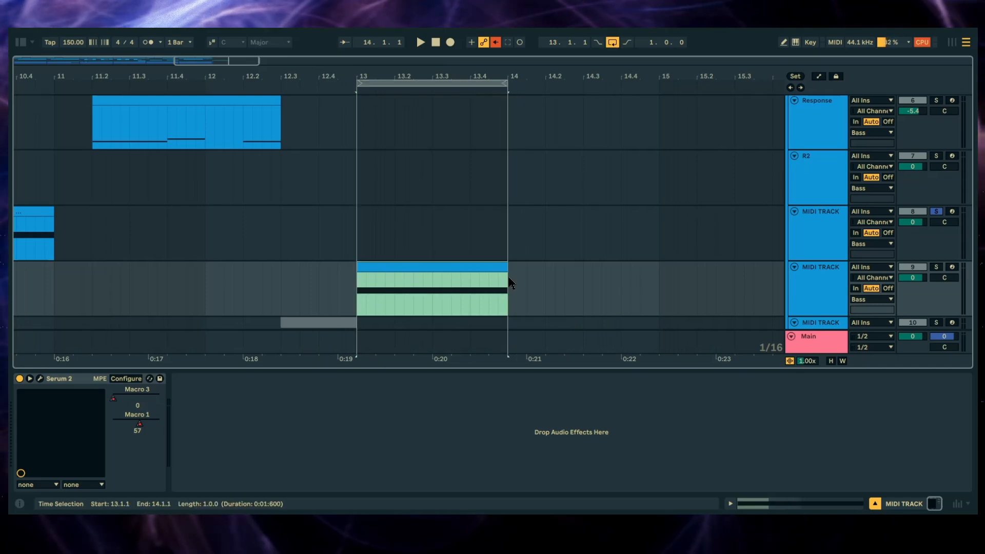
Open the duplicated track's Serum 2, reset it to the Init preset and play the loop.
left_click(40, 379)
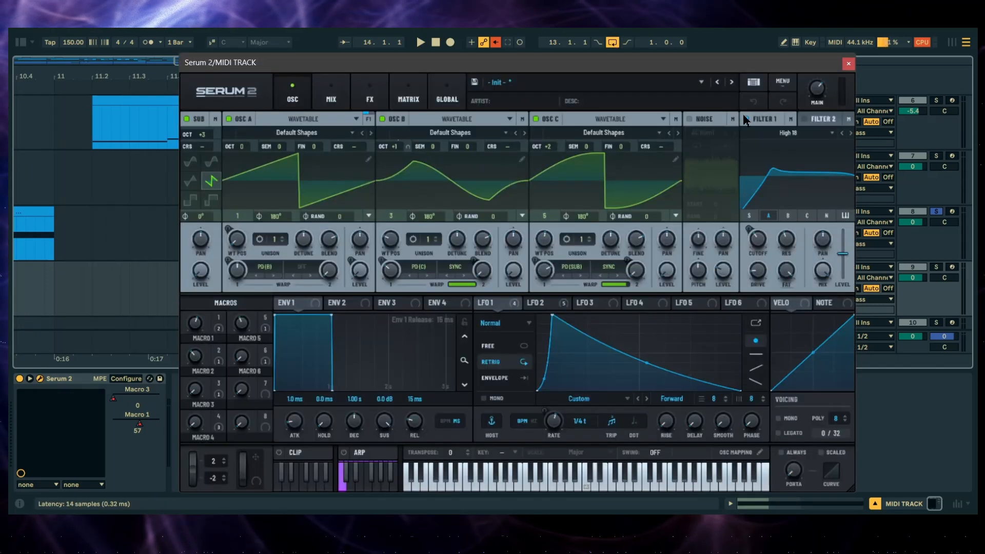
left_click(783, 83)
left_click(789, 133)
key("space")
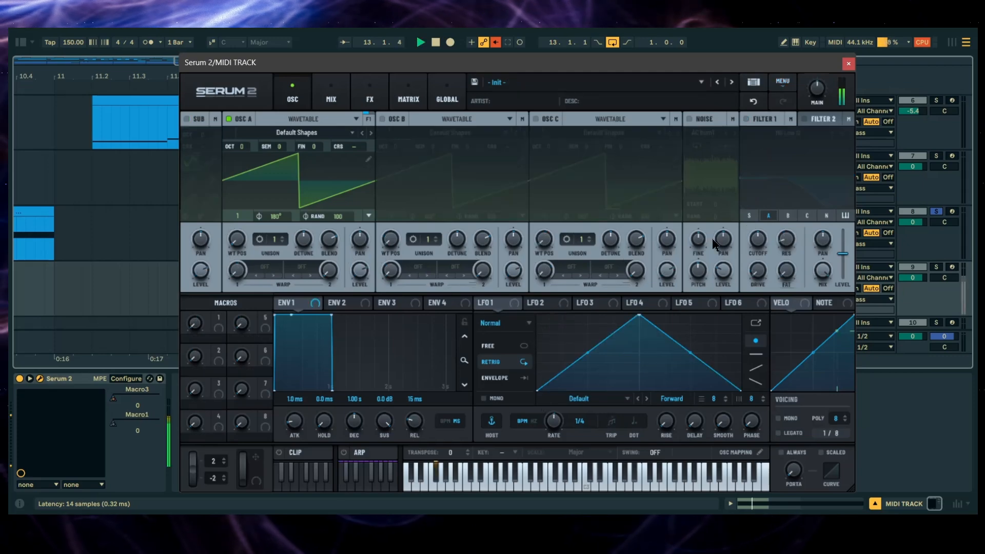
Shift the synth window to uncover the track controls, stop playback and solo the duplicated track.
left_click_drag(573, 62, 627, 88)
key("space")
left_click(934, 267)
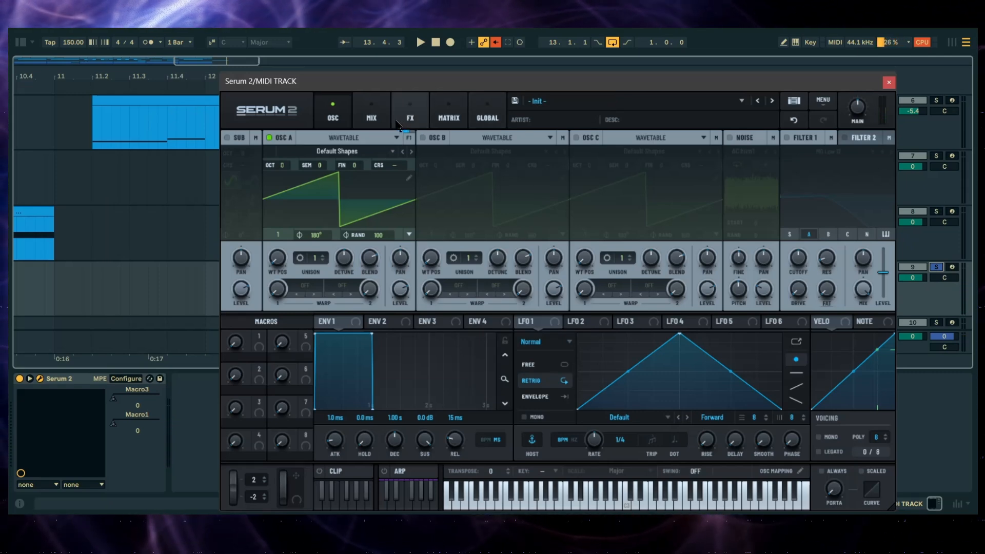
Enable oscillator B and set oscillator A's first warp mode to PD (B).
left_click(423, 138)
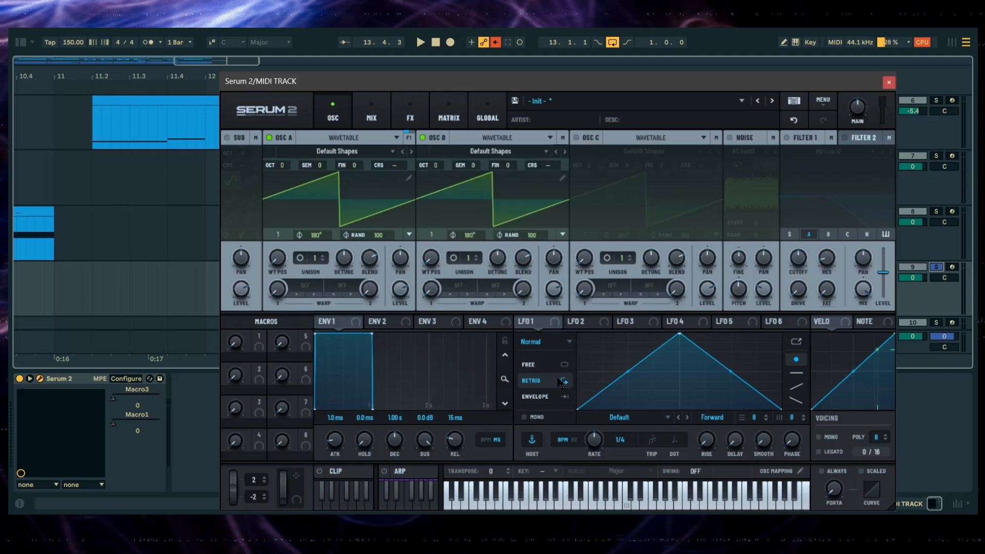
left_click(306, 286)
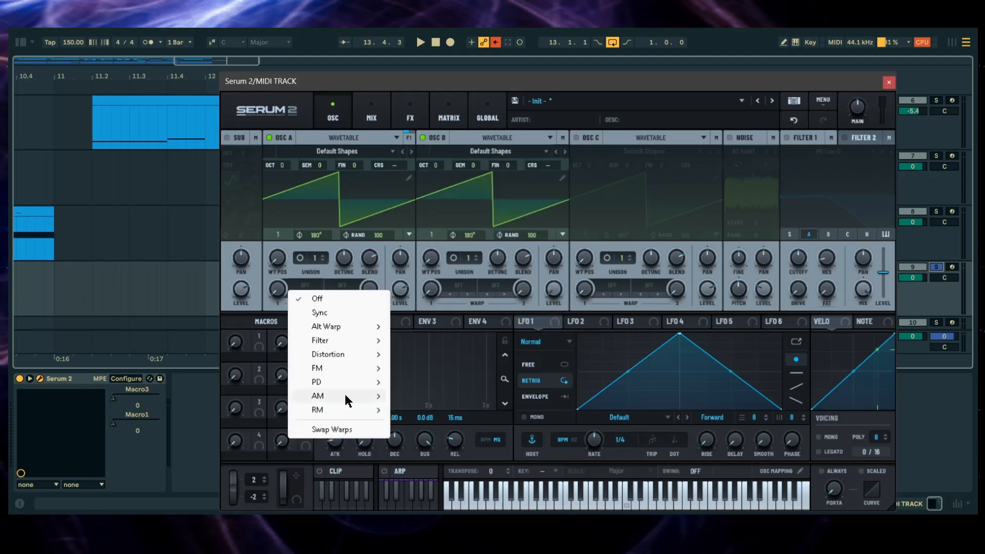
mouse_move(336, 389)
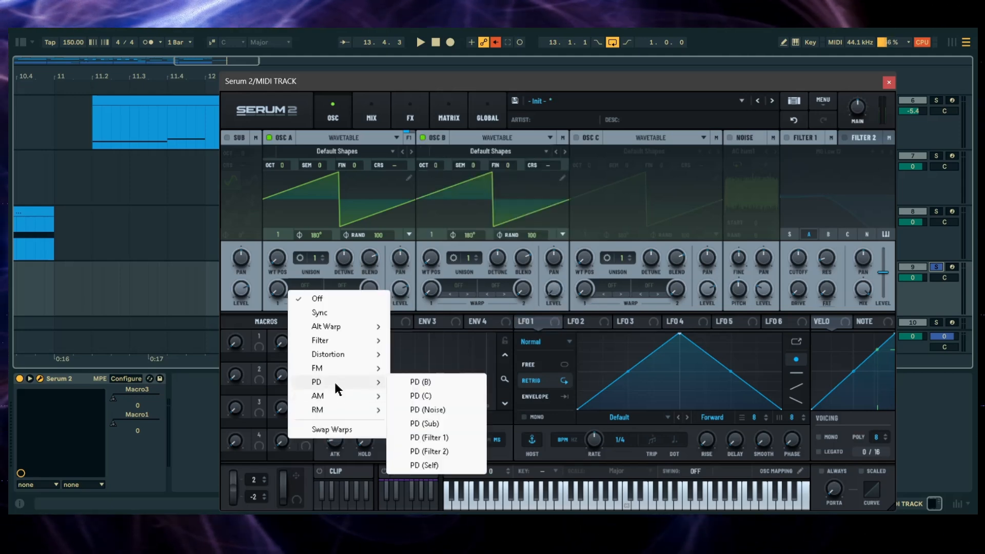
left_click(453, 382)
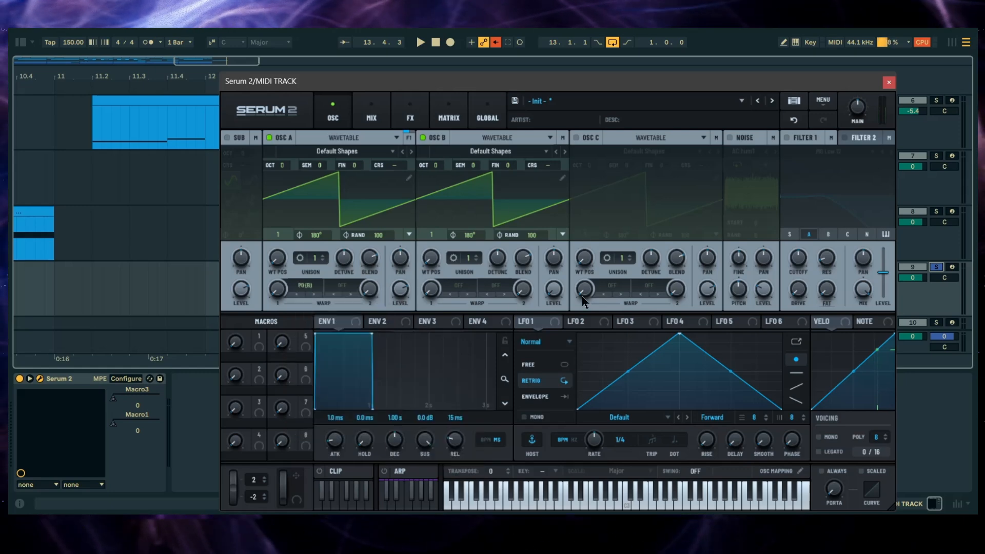
Set oscillator B's first warp mode to PD (C) and enable oscillator C.
left_click(458, 287)
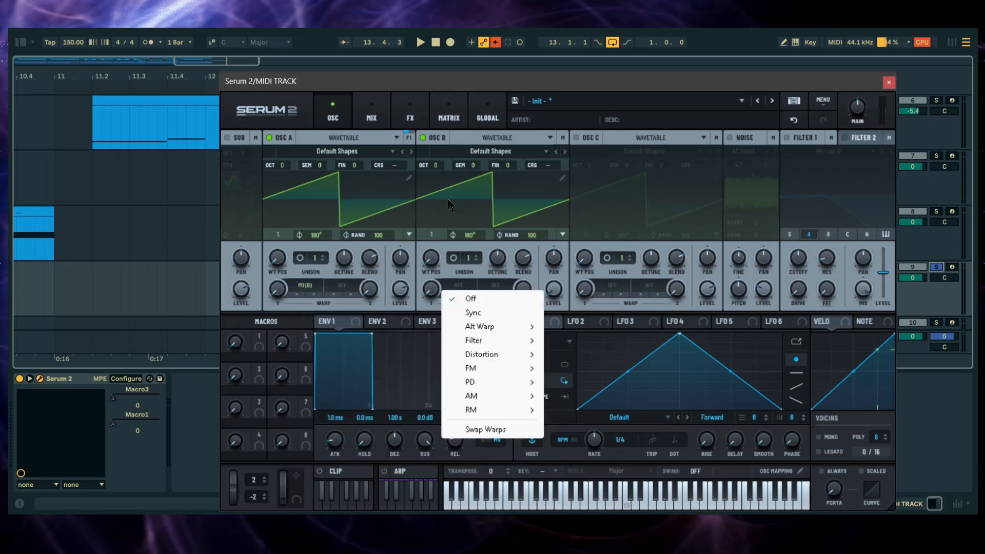
mouse_move(483, 380)
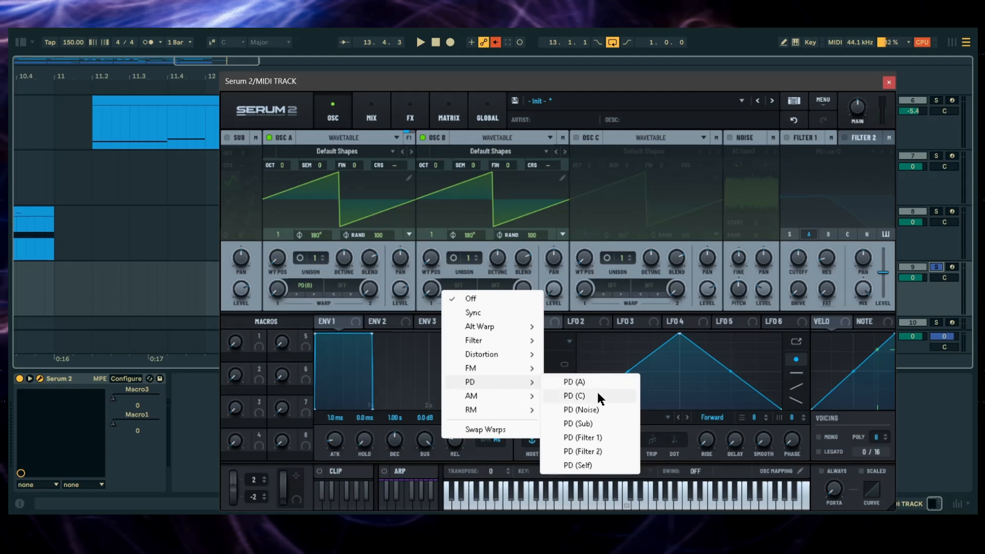
left_click(574, 396)
left_click(577, 138)
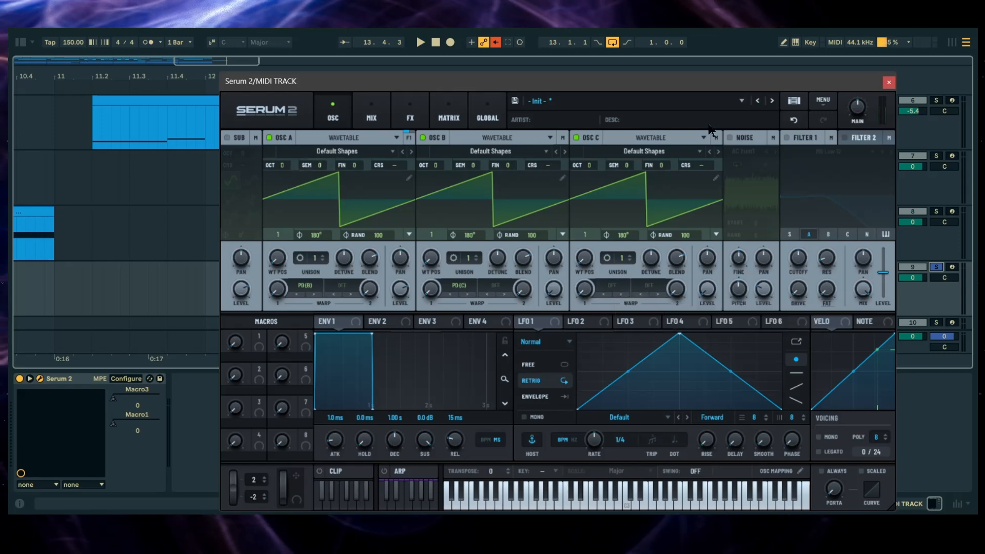
Set oscillator C's first warp mode to PD (Sub) and enable the sub oscillator.
left_click(619, 287)
mouse_move(626, 381)
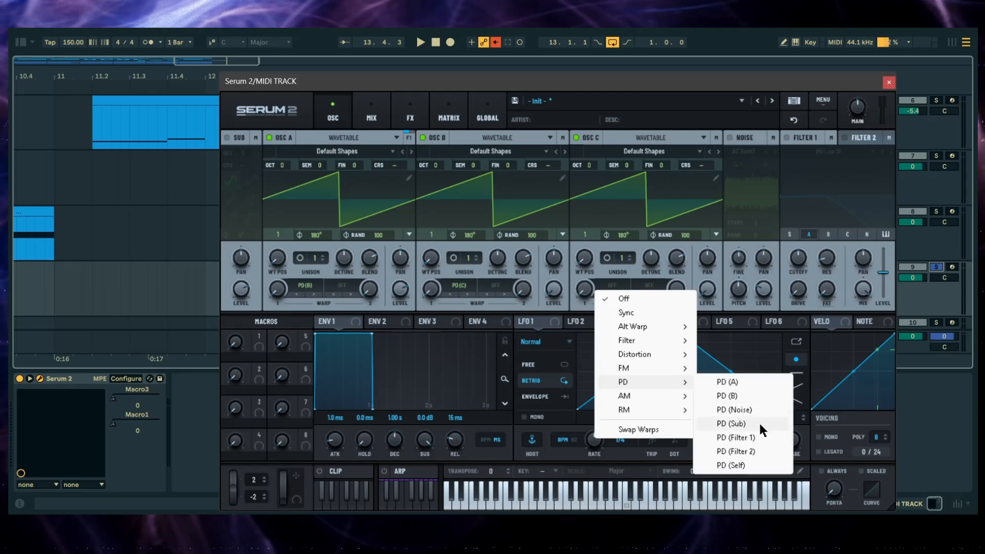
left_click(760, 426)
left_click(226, 138)
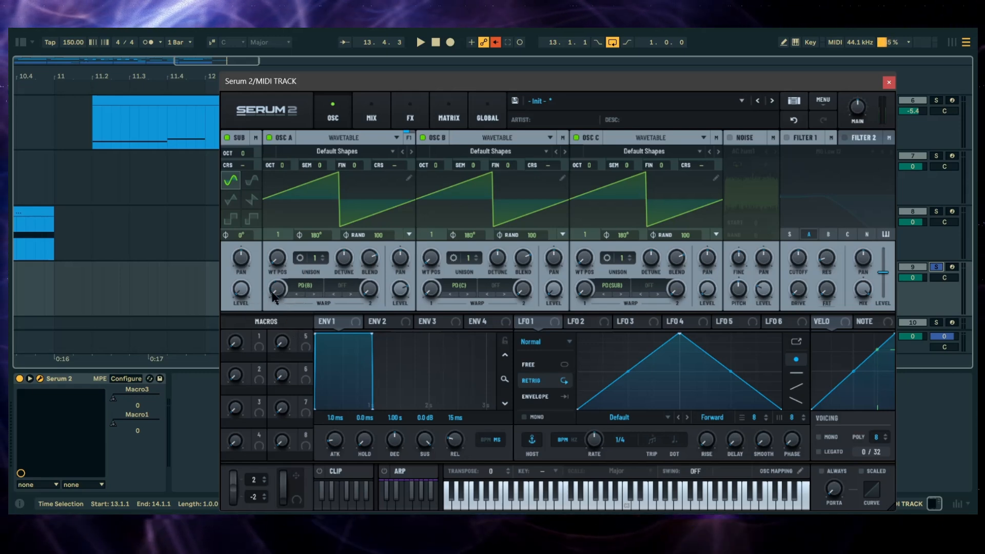
Adjust oscillator A's PD (B) warp amount while the loop plays.
key("space")
left_click_drag(276, 294, 278, 232)
key("space")
key("space")
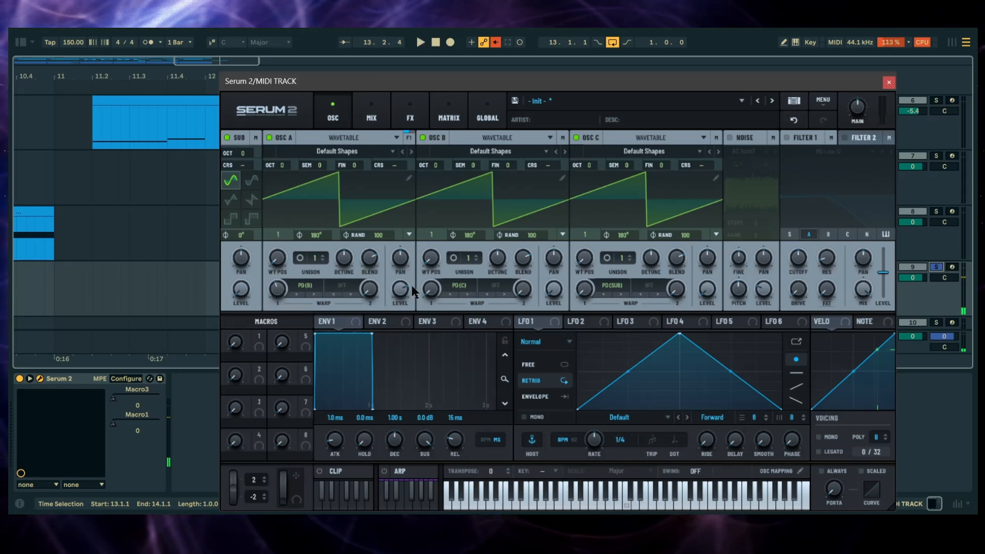
Adjust the PD warp amounts of oscillators B and C while auditioning the loop, taking C's up to 69%.
key("space")
left_click_drag(431, 289, 426, 220)
left_click(603, 286)
left_click(585, 286)
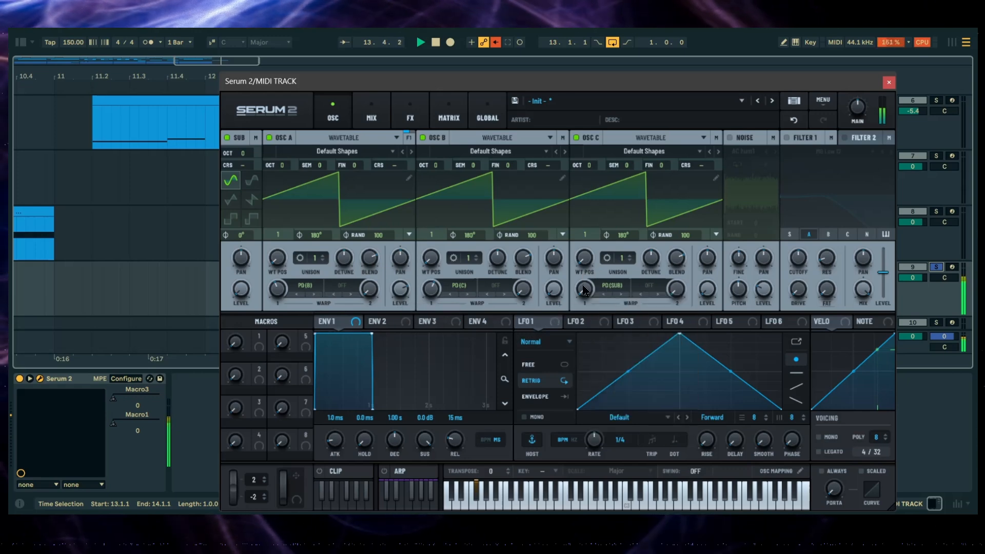
left_click_drag(585, 286, 583, 245)
key("space")
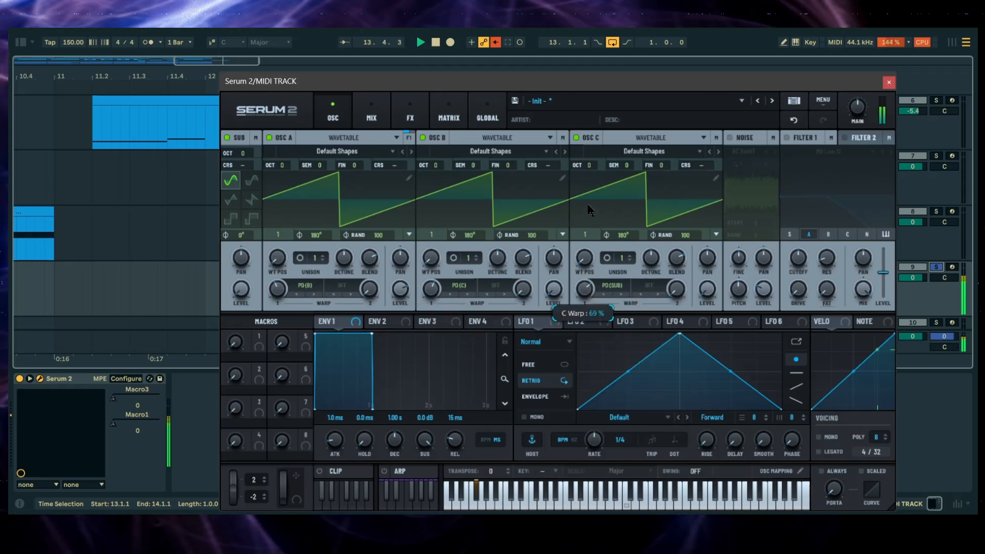
key("space")
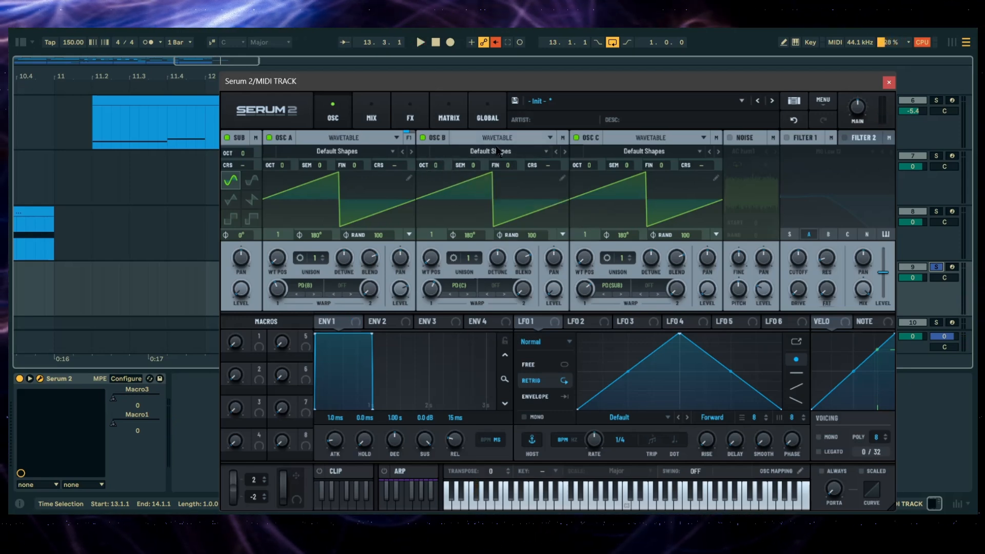
key("space")
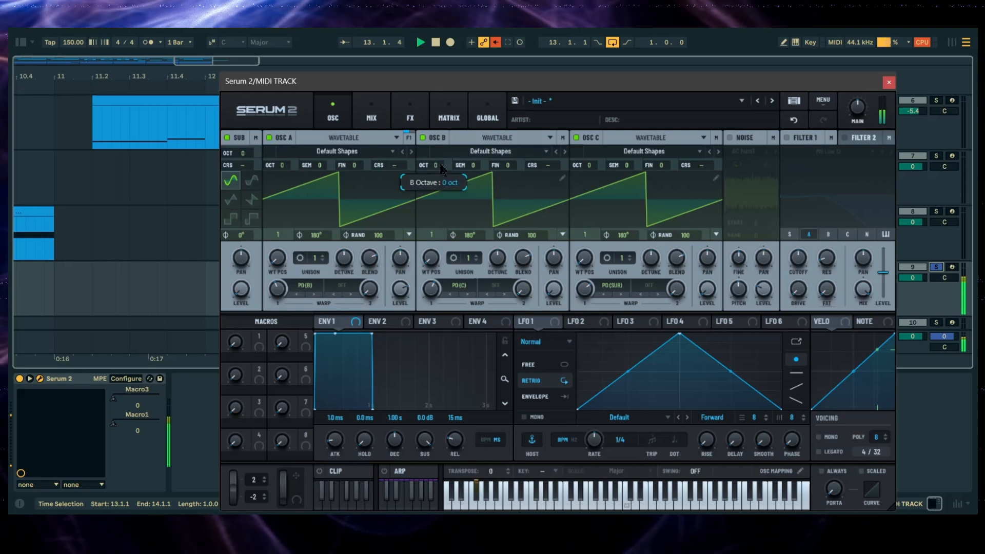
Set the octaves to +1 for oscillator B, +2 for oscillator C and +4 for the sub, and give the sub a square waveform.
left_click_drag(583, 165, 597, 141)
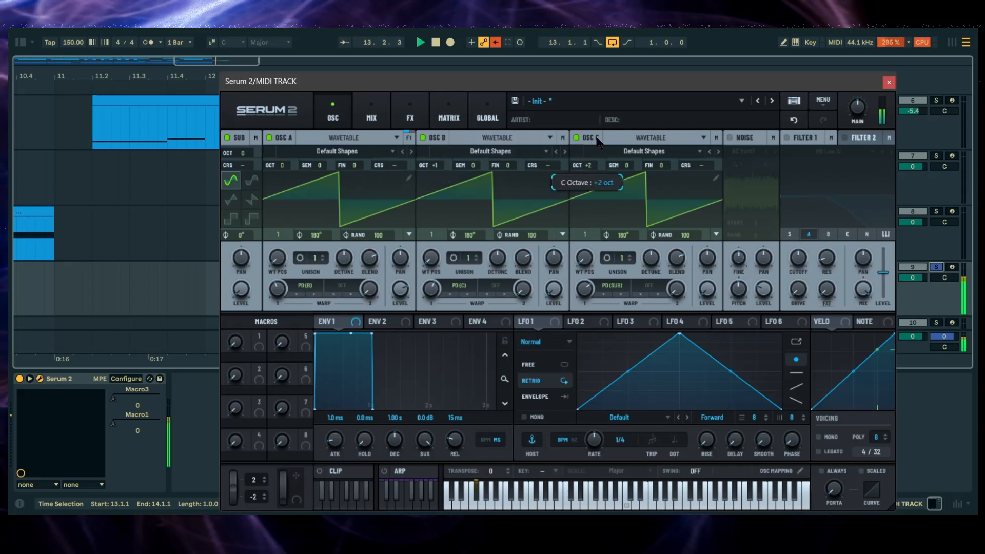
left_click_drag(242, 153, 244, 142)
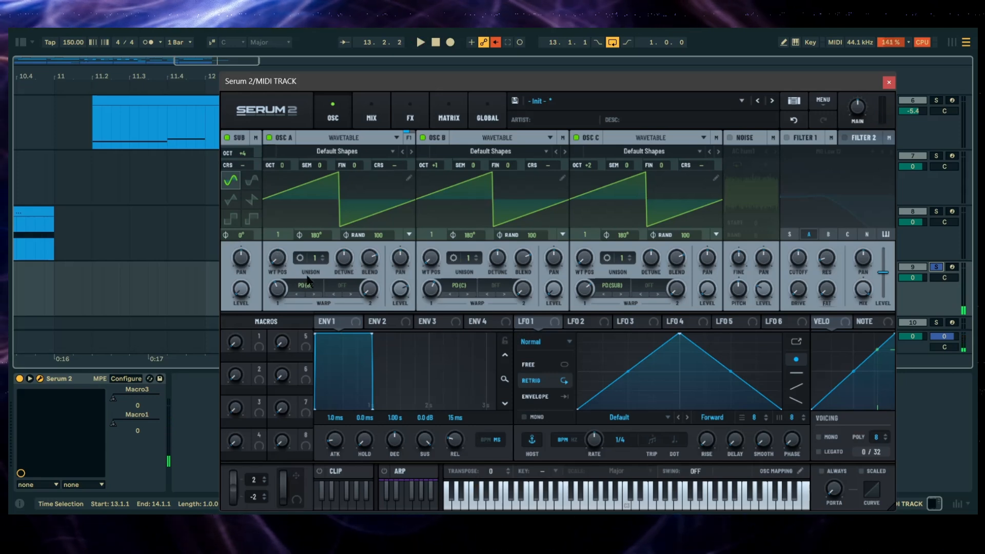
left_click(252, 179)
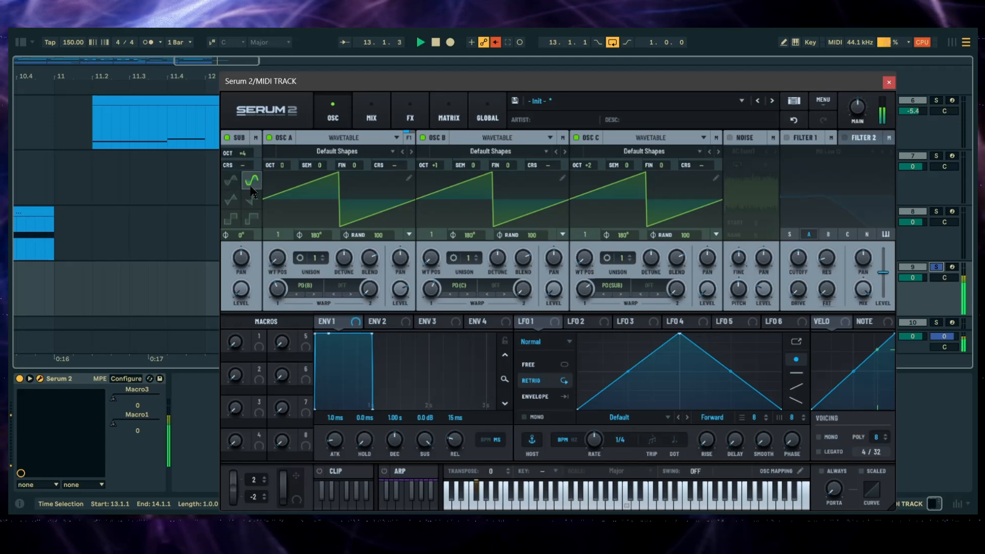
left_click(252, 205)
left_click(233, 223)
left_click(251, 220)
left_click(231, 220)
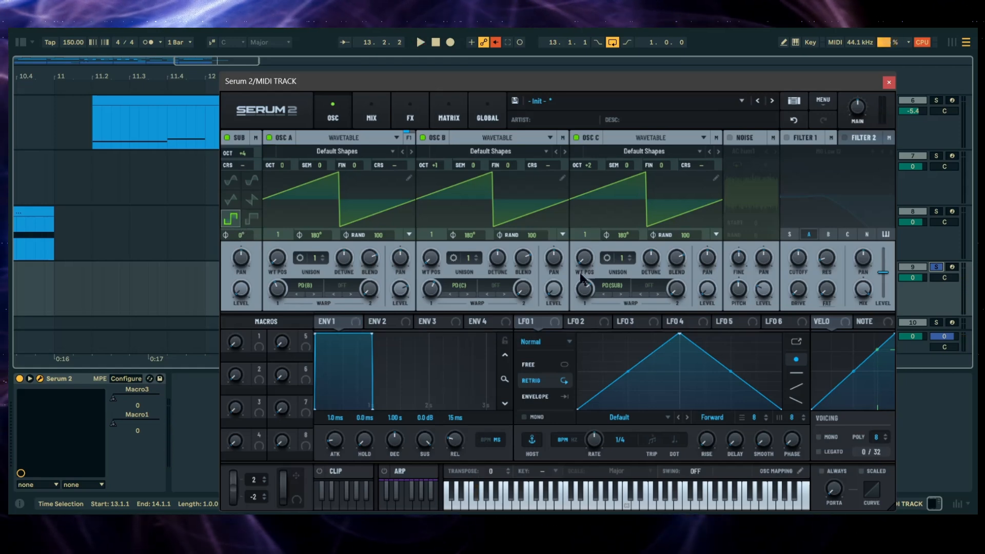
Set oscillator C's wavetable position to 2 while the loop plays.
key("space")
left_click_drag(583, 258, 588, 224)
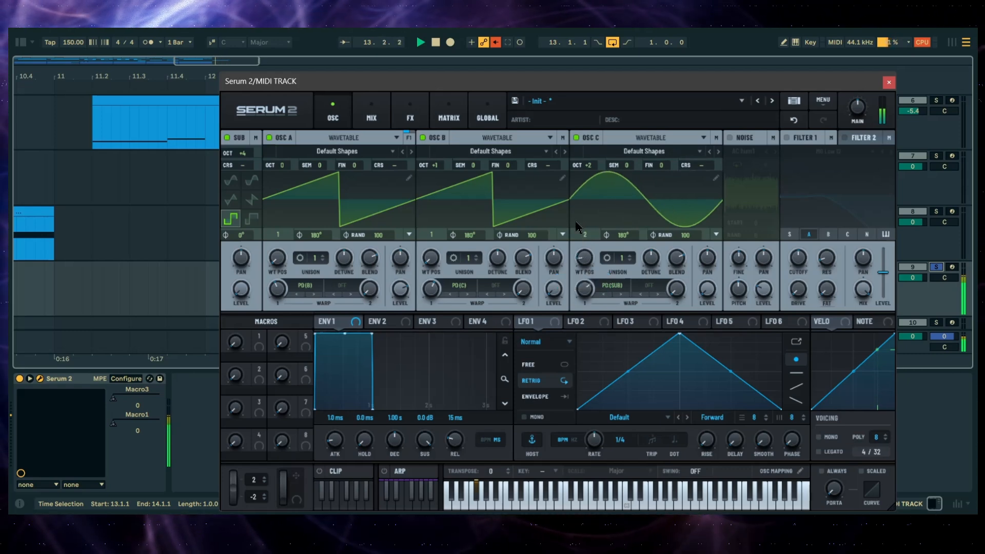
key("space")
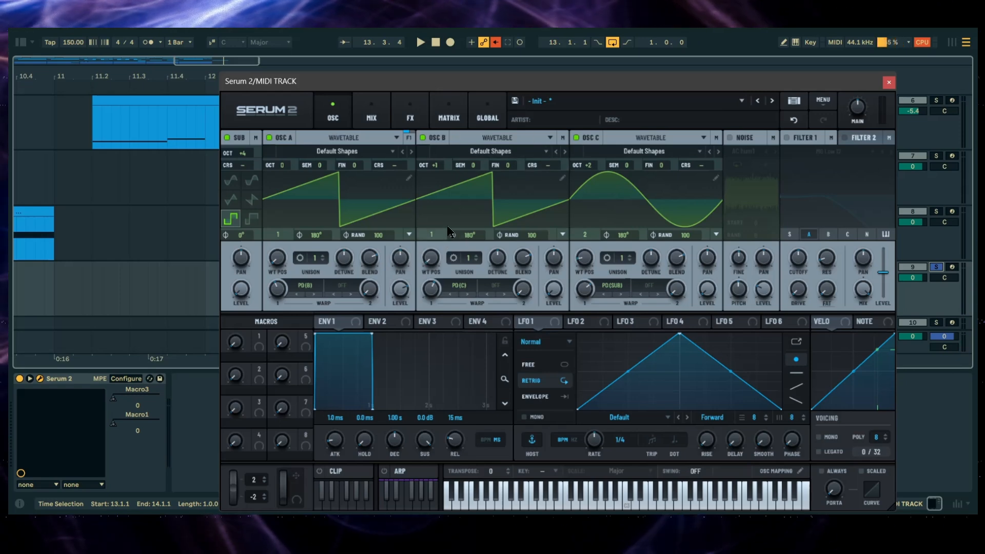
Audition oscillator B's wavetable frames over the loop and settle on position 3.
key("space")
left_click_drag(431, 267, 434, 152)
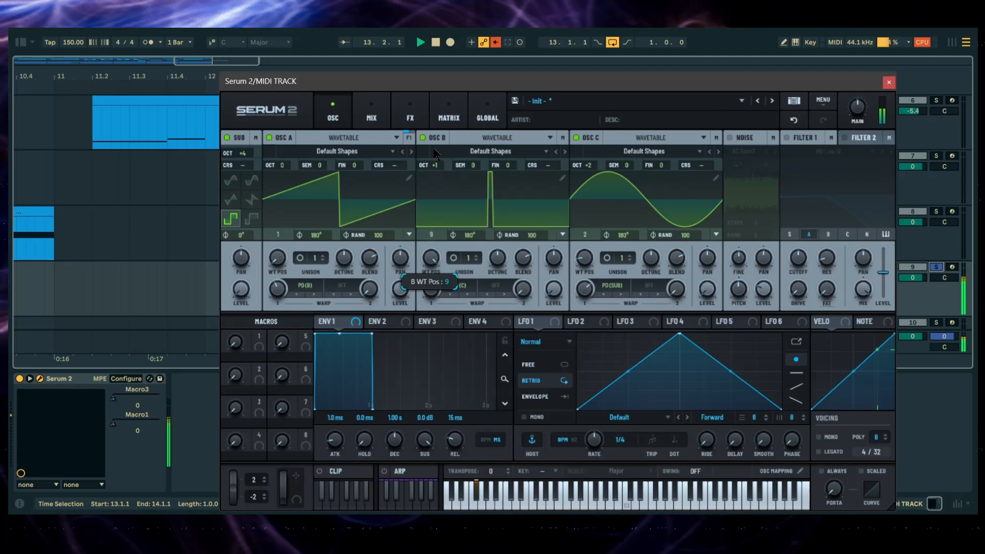
double_click(434, 262)
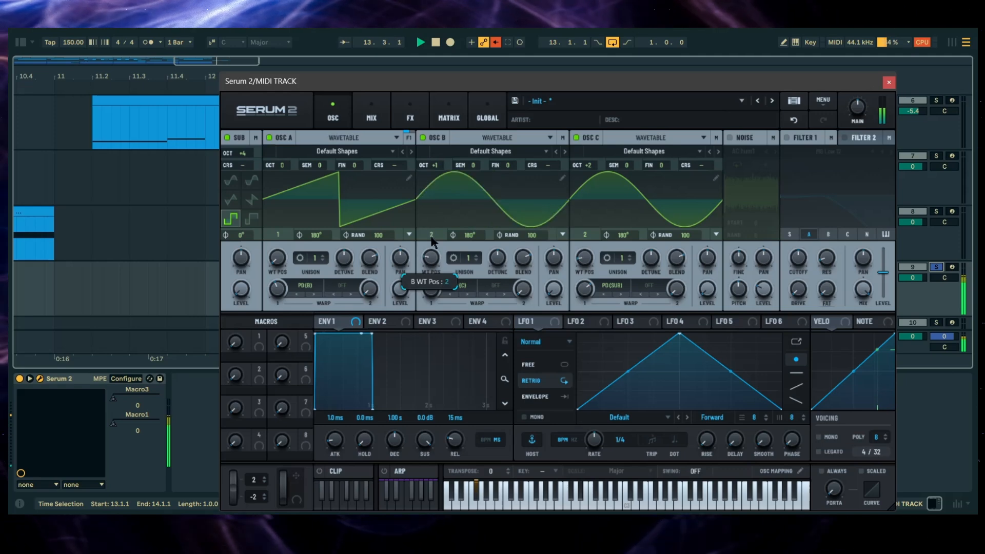
scroll(432, 246, "up", 1)
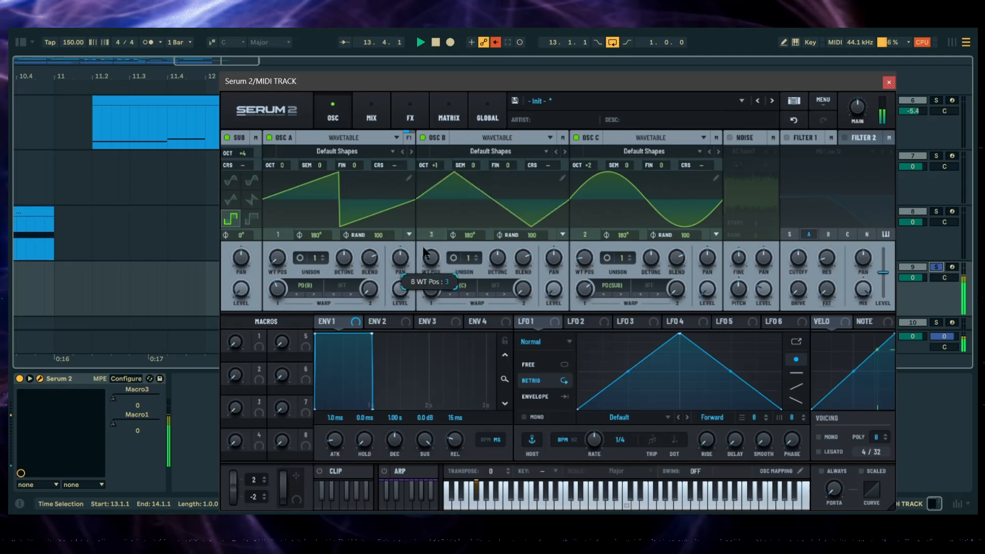
key("space")
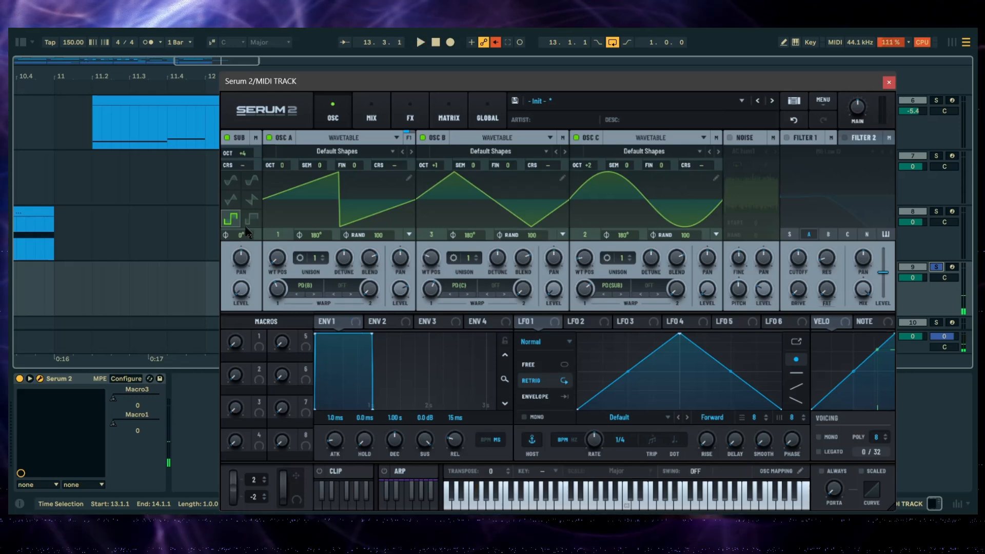
Set oscillator A's wavetable position to 4 while auditioning the loop.
key("space")
key("space")
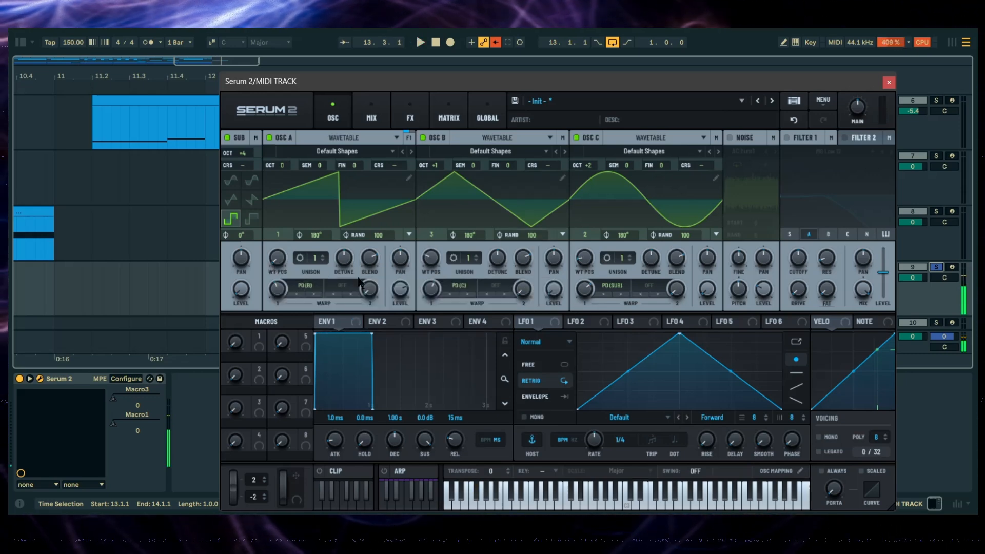
key("space")
left_click_drag(281, 269, 298, 235)
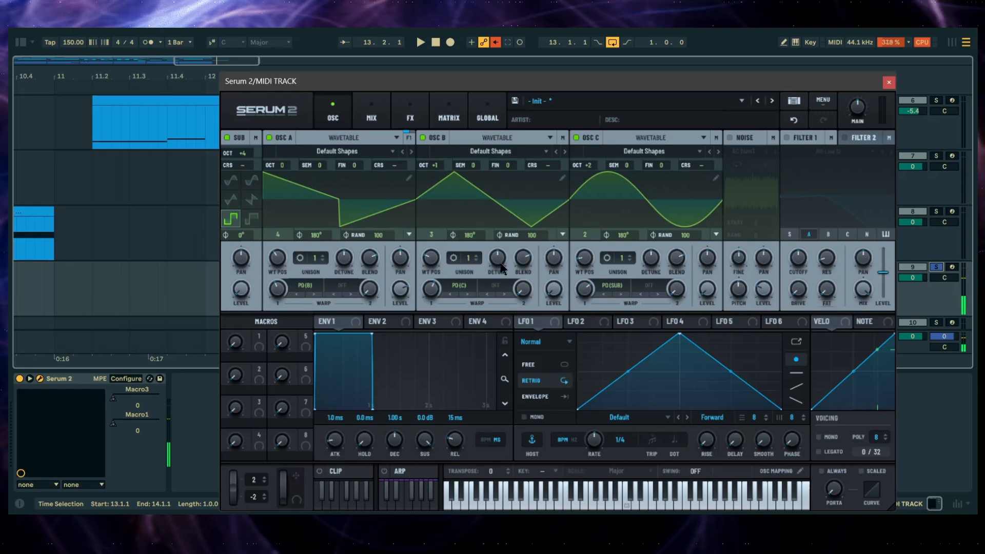
key("space")
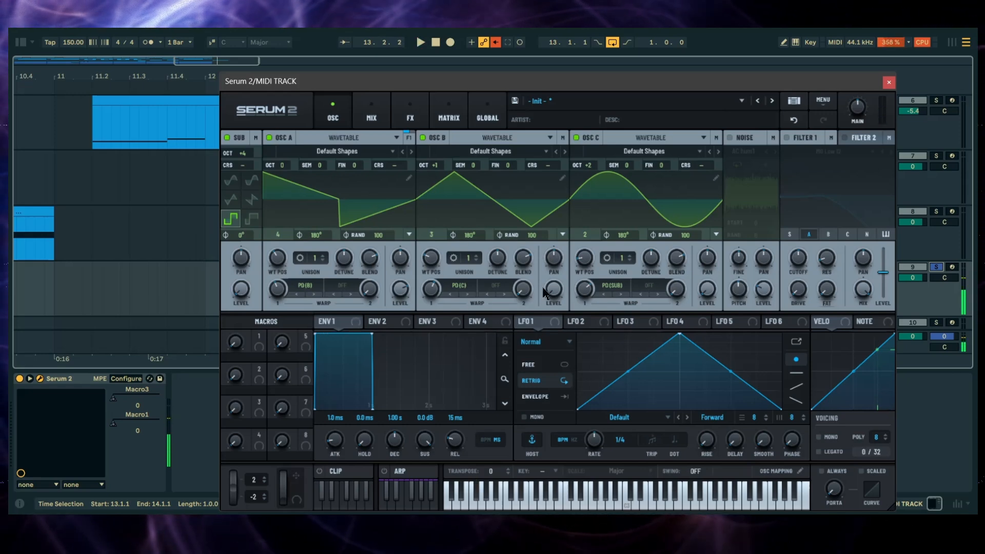
Set oscillator B's second warp to Sync, modulate it with LFO 1 in Envelope mode, and raise its warp variation to maximum.
left_click(493, 286)
left_click(527, 307)
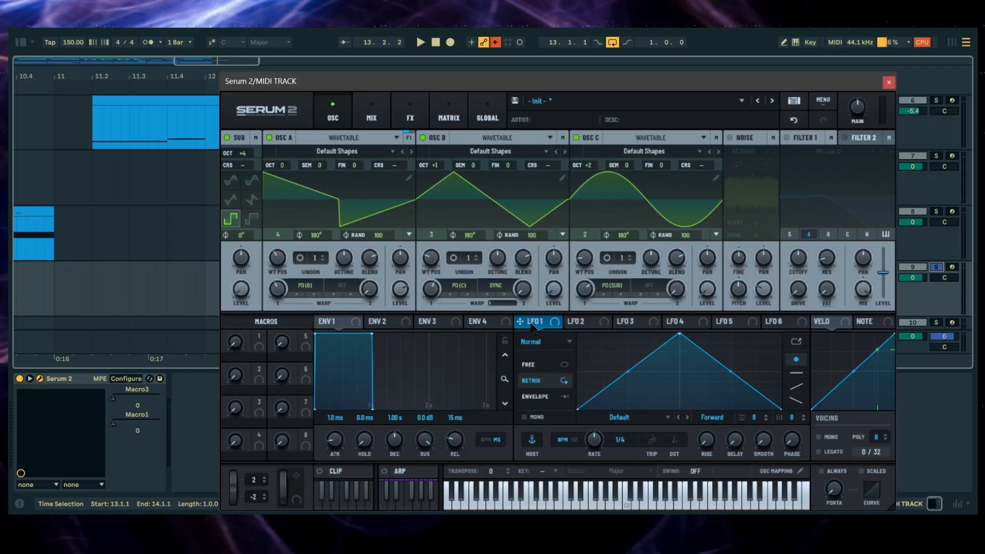
left_click_drag(534, 322, 523, 289)
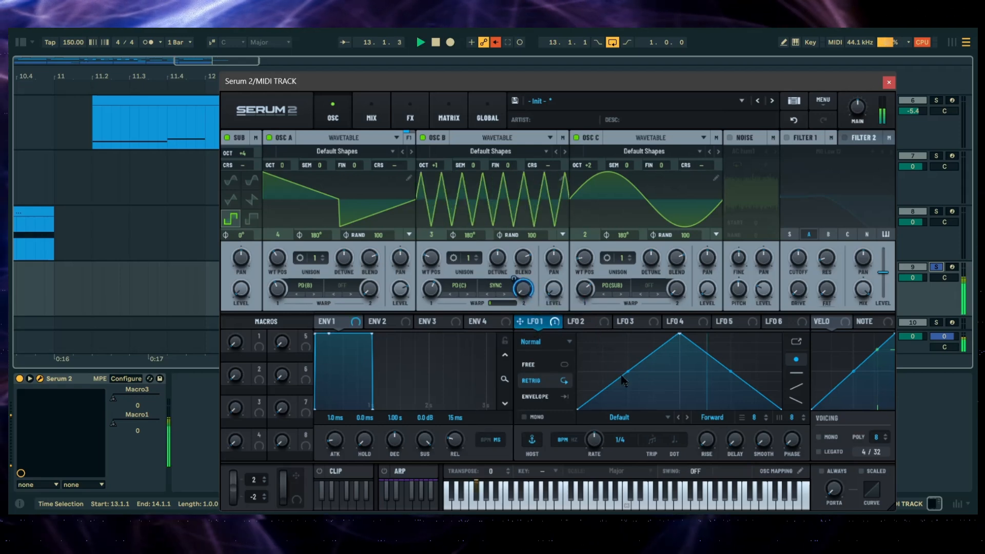
left_click(549, 397)
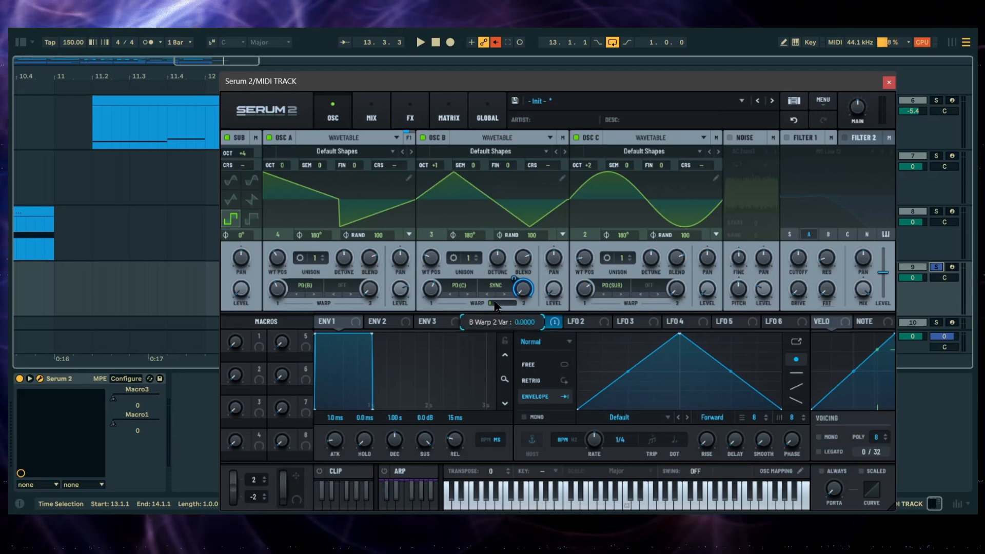
mouse_move(502, 306)
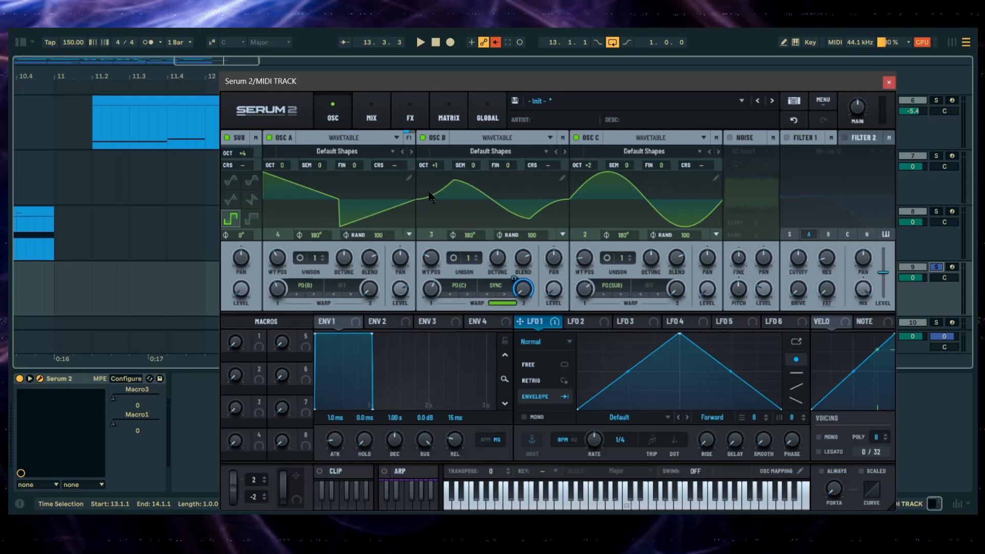
Modulate oscillator A's level with LFO 2 and audition the loop.
key("space")
left_click_drag(680, 334, 400, 289)
key("space")
left_click(576, 321)
key("space")
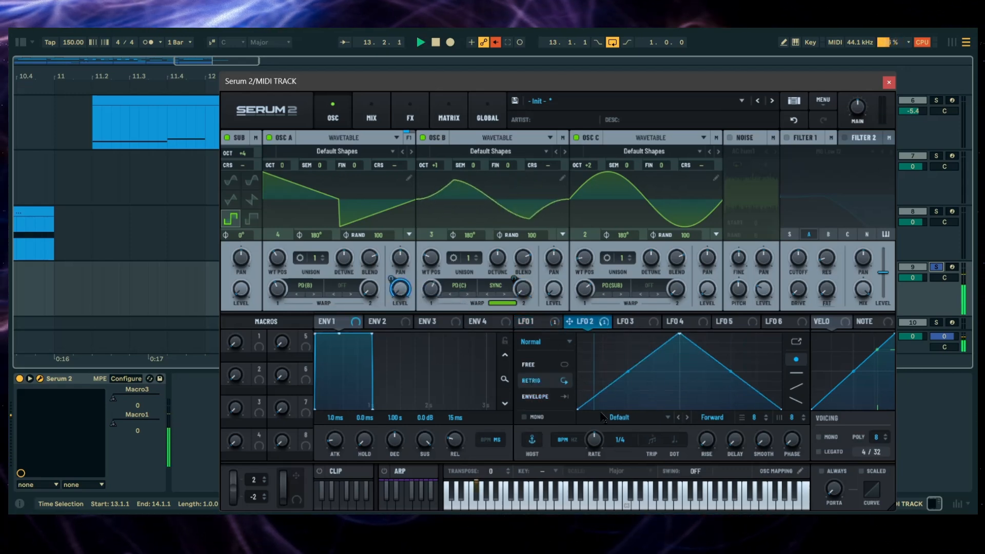
Move LFO 2's peak to about one fifth of the cycle and leave the LFO in Retrig mode.
left_click(564, 397)
left_click_drag(680, 334, 616, 334)
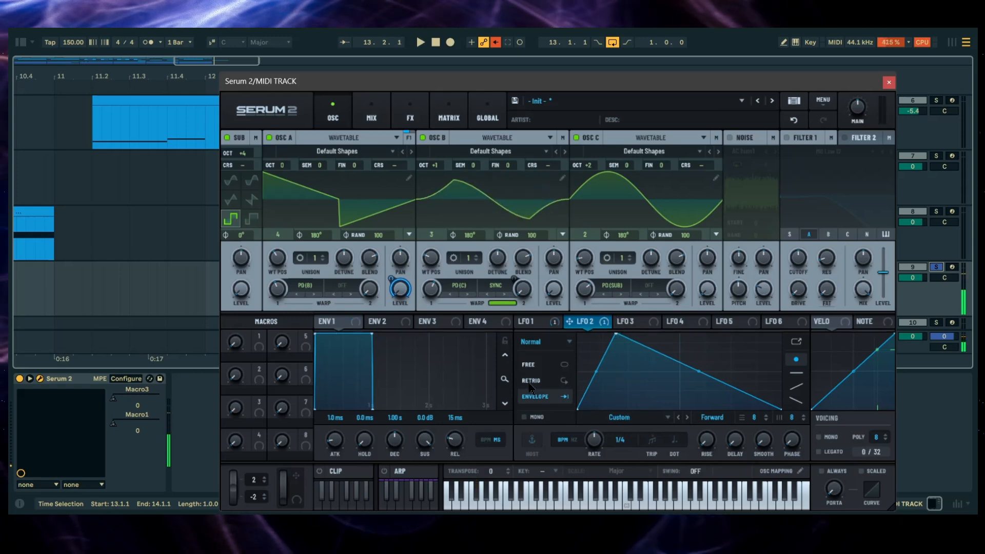
left_click(565, 381)
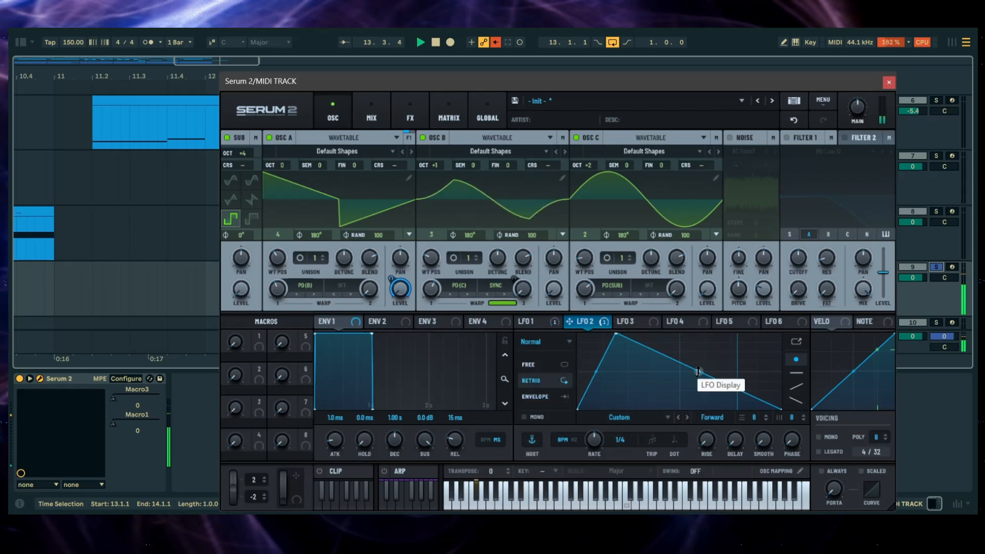
Reshape LFO 1 into a single convex rise that ends at full level, then audition it.
left_click(526, 322)
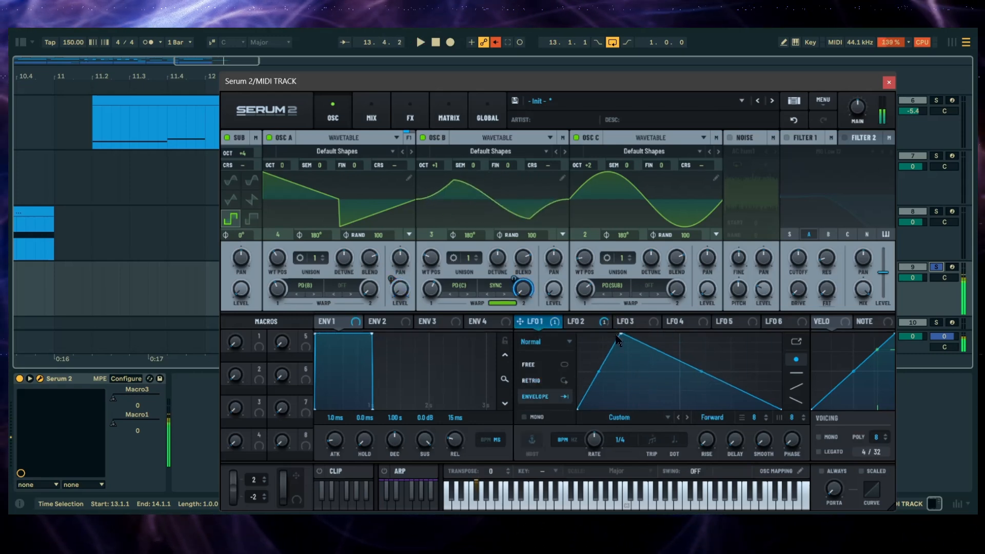
left_click_drag(680, 371, 676, 364)
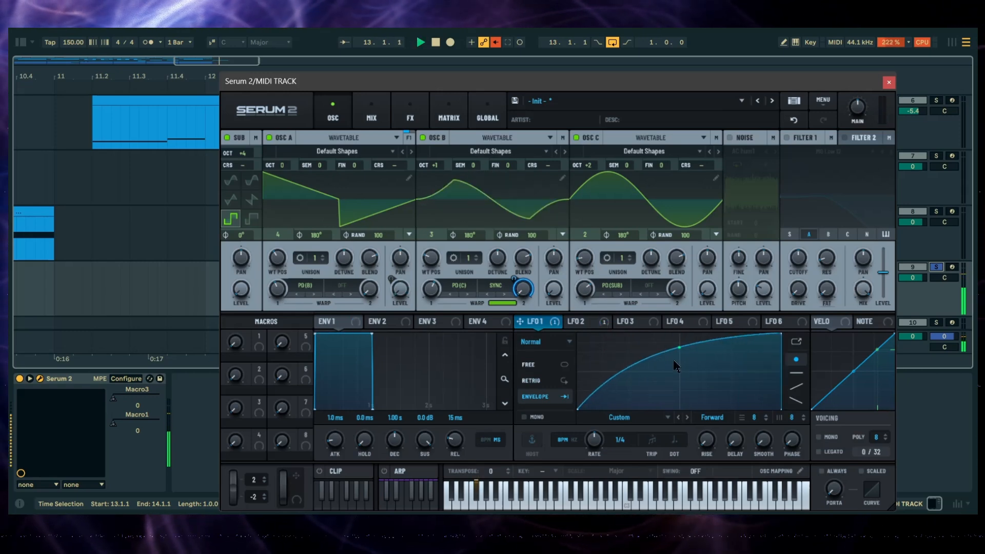
key("space")
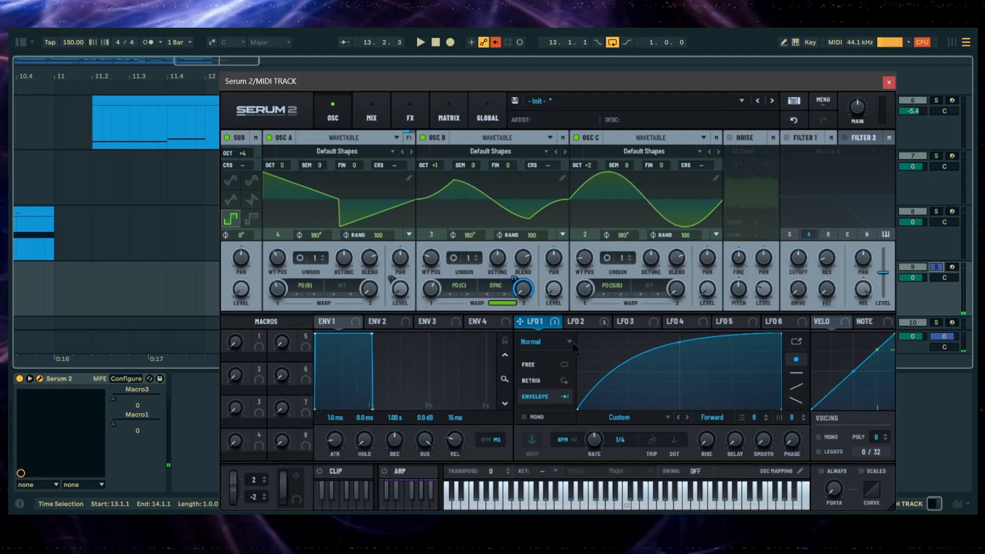
Set oscillator C's second warp to Sync modulated by LFO 1, with its warp variation at about 0.79.
left_click(650, 286)
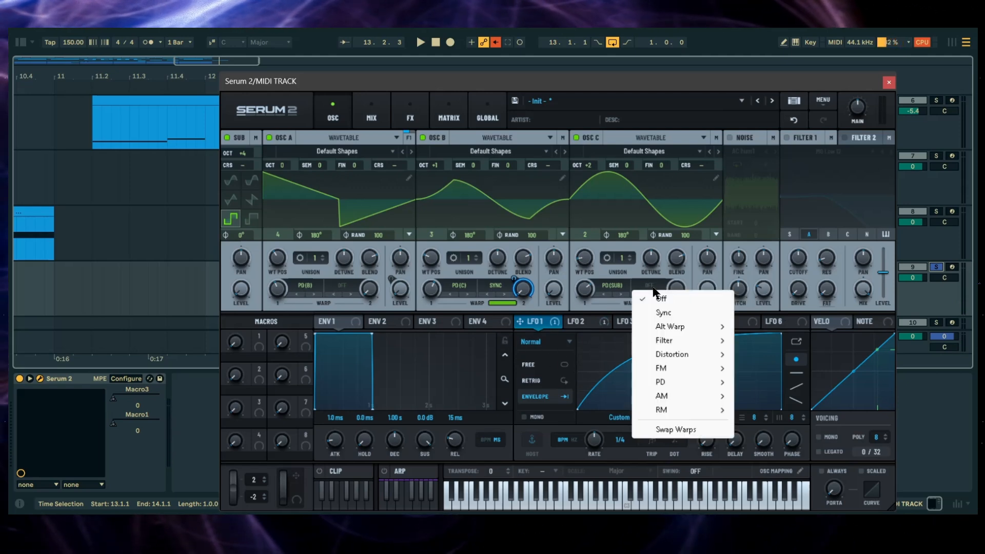
left_click(664, 313)
left_click_drag(520, 321, 677, 290)
key("space")
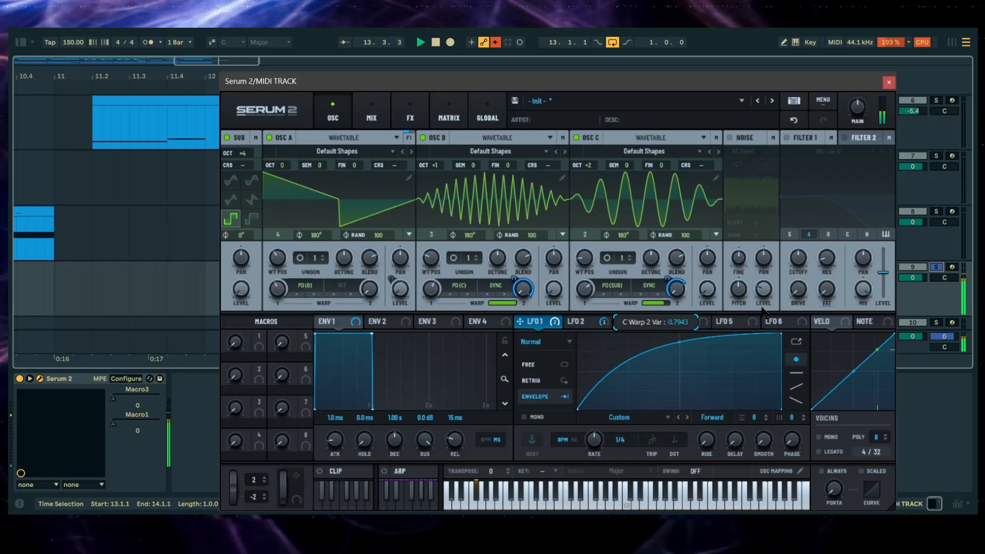
key("space")
Try Sync as oscillator A's second warp mode, with raised warp variation and LFO 1 modulating its amount.
left_click(344, 292)
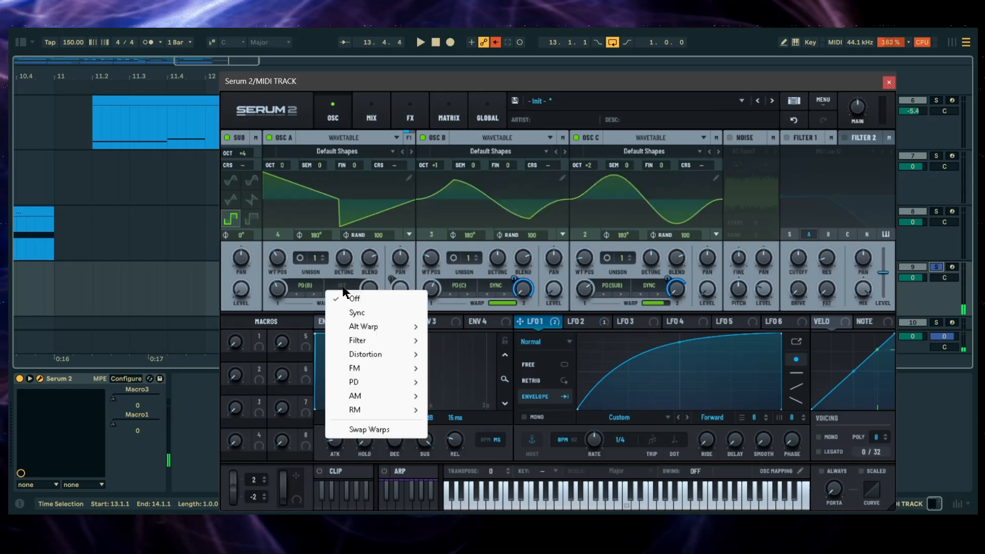
left_click(349, 313)
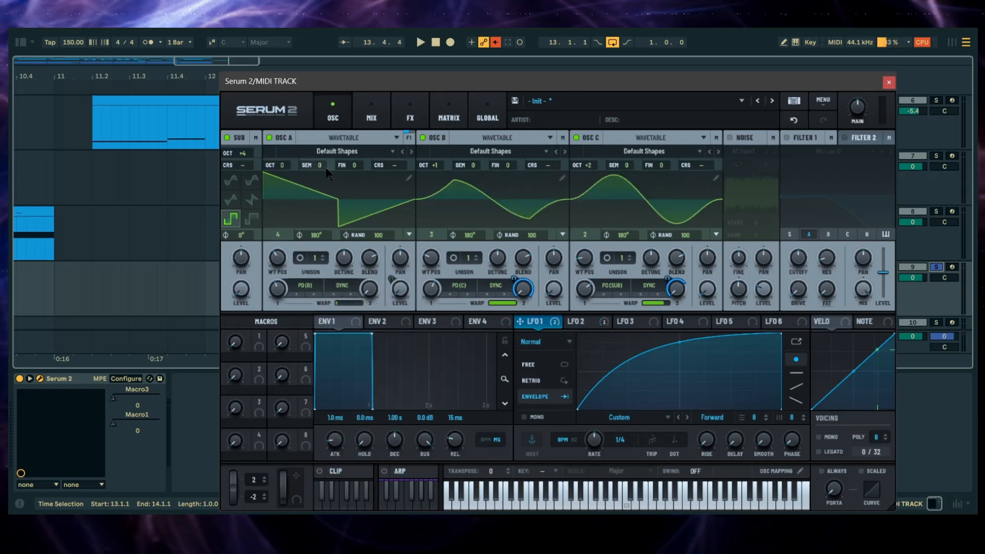
left_click_drag(339, 303, 432, 301)
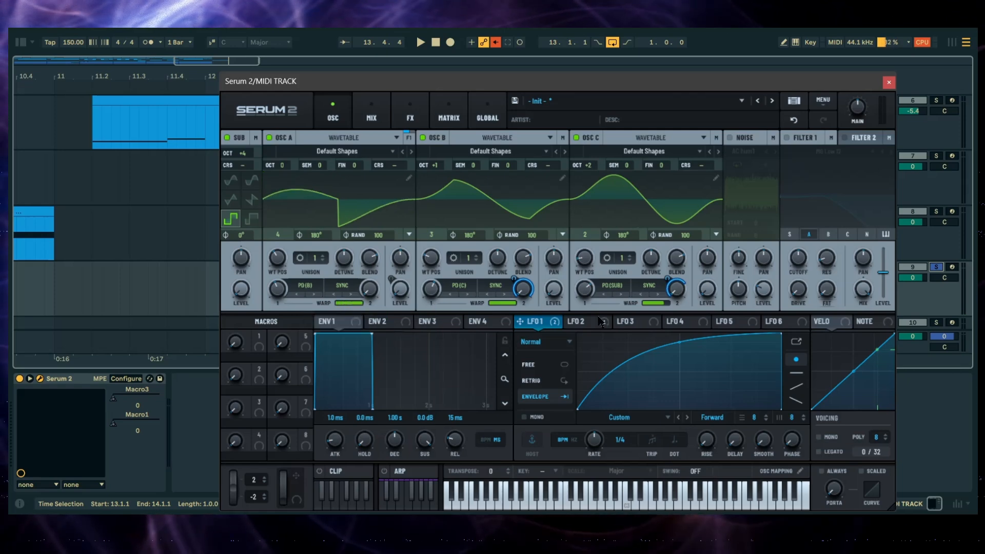
left_click_drag(520, 321, 376, 350)
key("space")
Remove the LFO 1 modulation from oscillator A's second warp and switch that warp off.
right_click(368, 287)
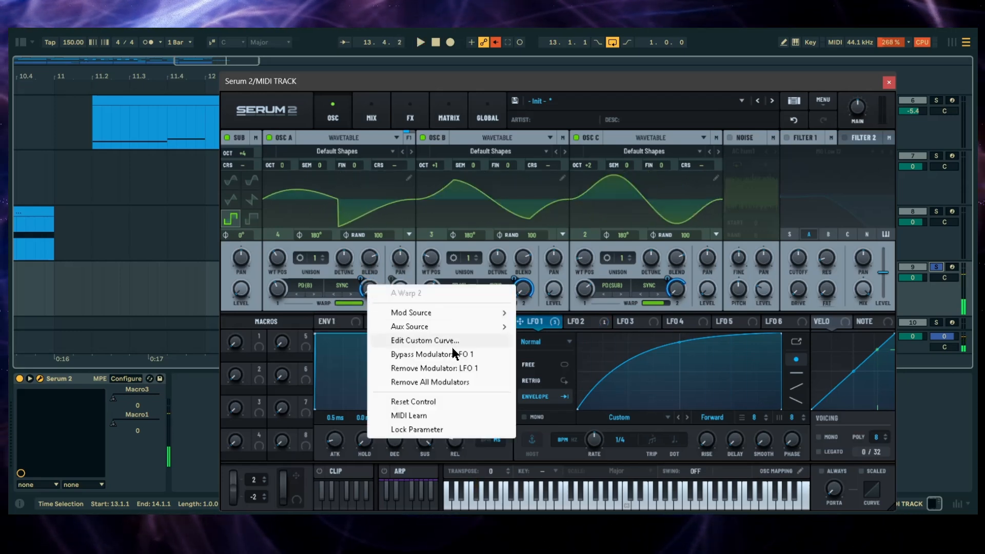
left_click(436, 374)
left_click(352, 291)
left_click(355, 297)
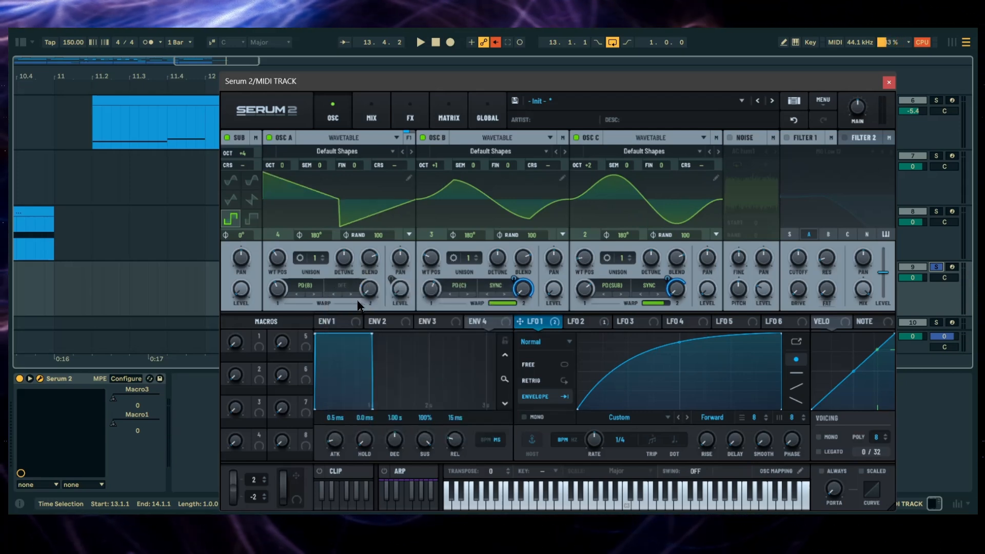
Enable filter 1 and set its type to HP 12.
left_click(785, 137)
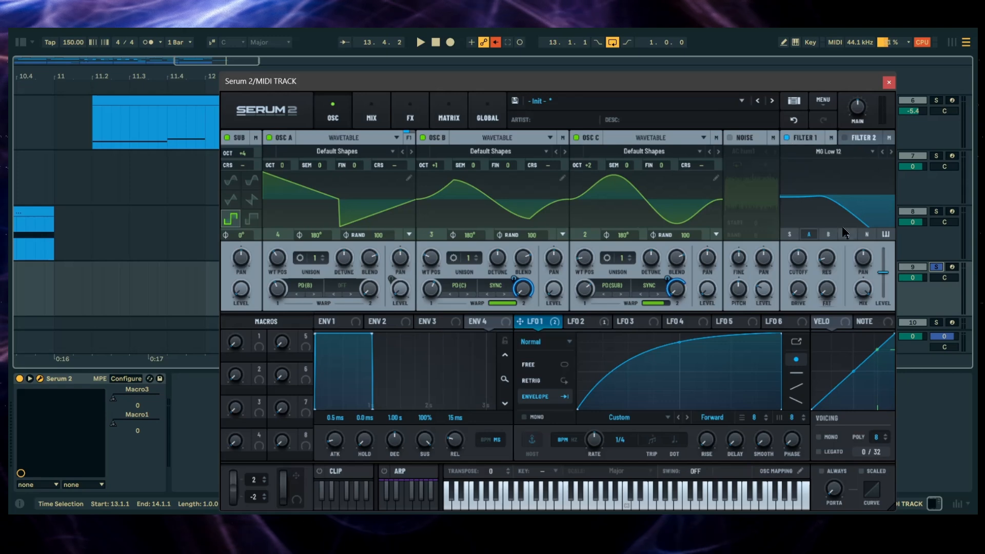
scroll(815, 159, "down", 1)
scroll(816, 162, "down", 6)
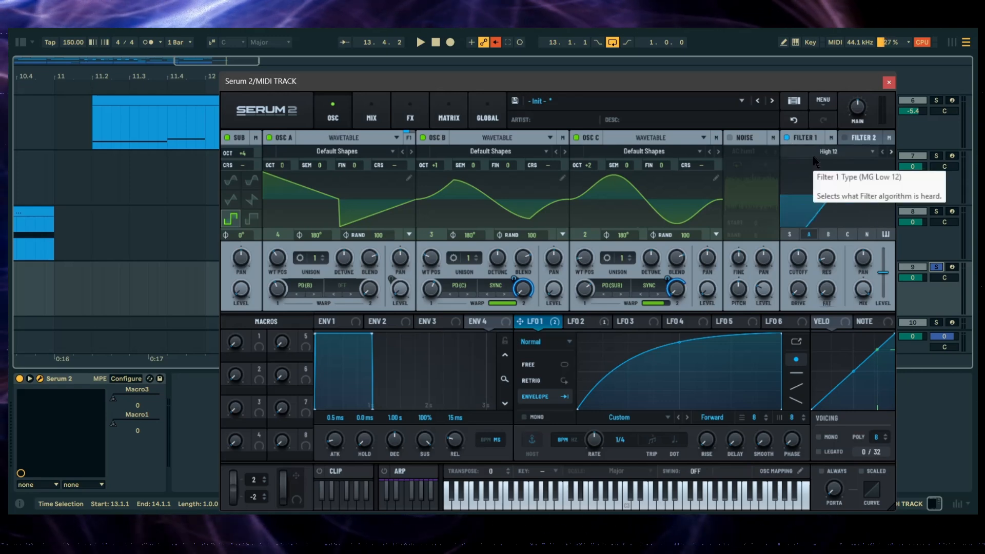
left_click(821, 152)
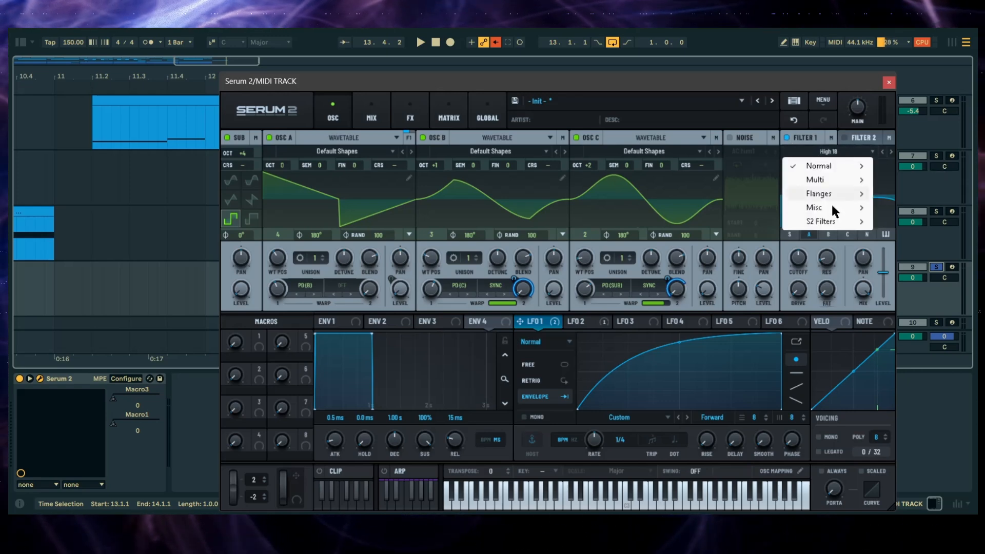
left_click(905, 262)
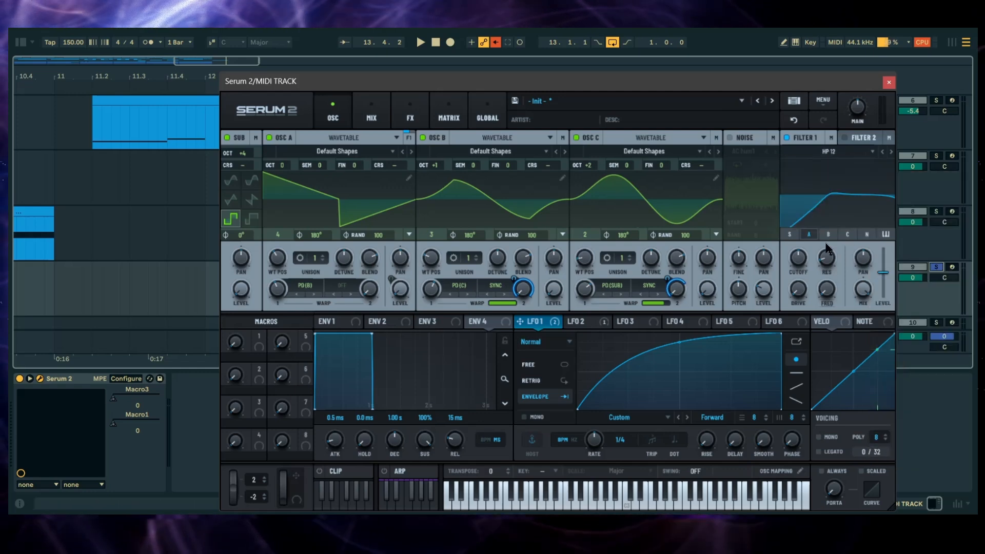
Lower filter 1's cutoff and modulate it with LFO 2.
left_click_drag(801, 259, 800, 273)
left_click(582, 321)
left_click_drag(583, 326, 790, 253)
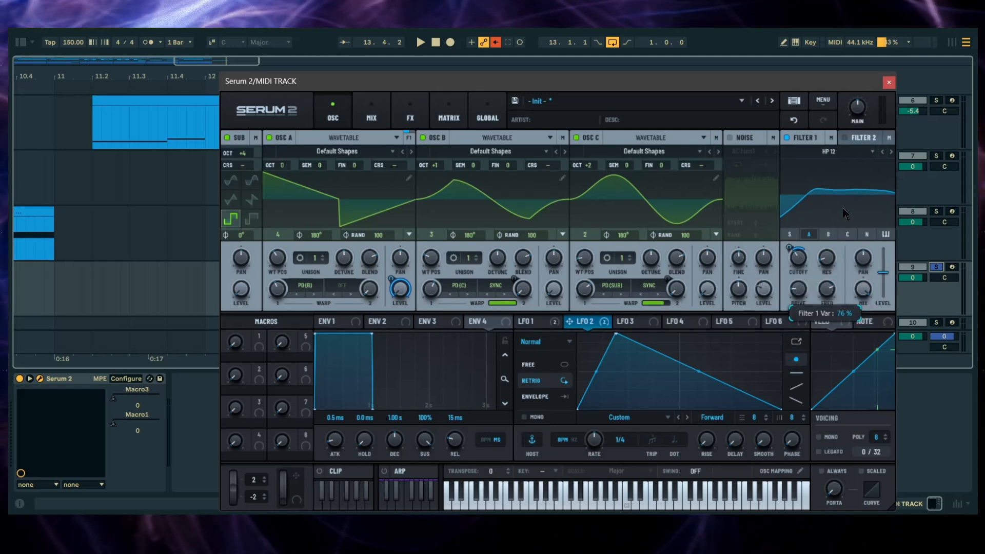
Raise filter 1's resonance and adjust its second frequency, and audition the bass.
left_click_drag(843, 215, 843, 213)
left_click_drag(826, 259, 837, 208)
left_click_drag(826, 294, 827, 297)
key("space")
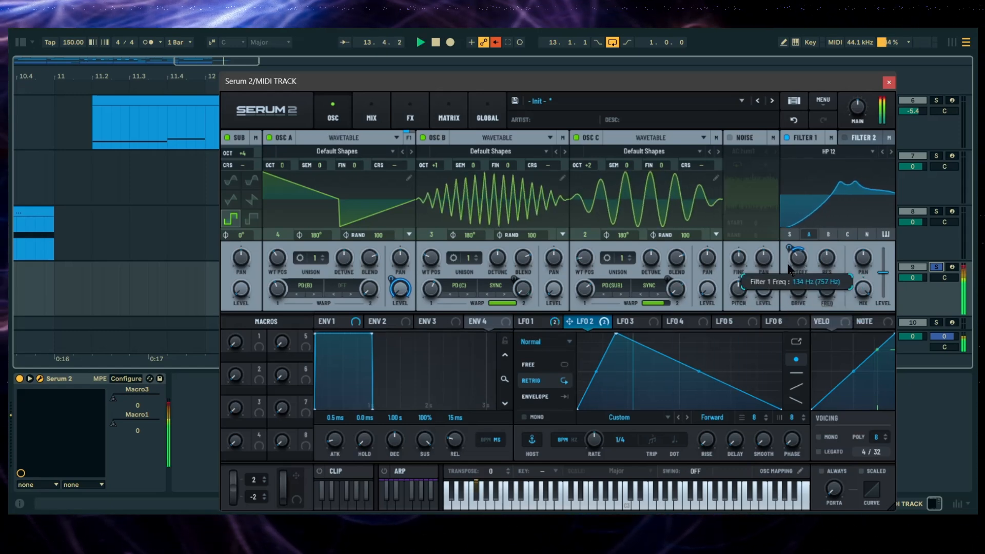
key("space")
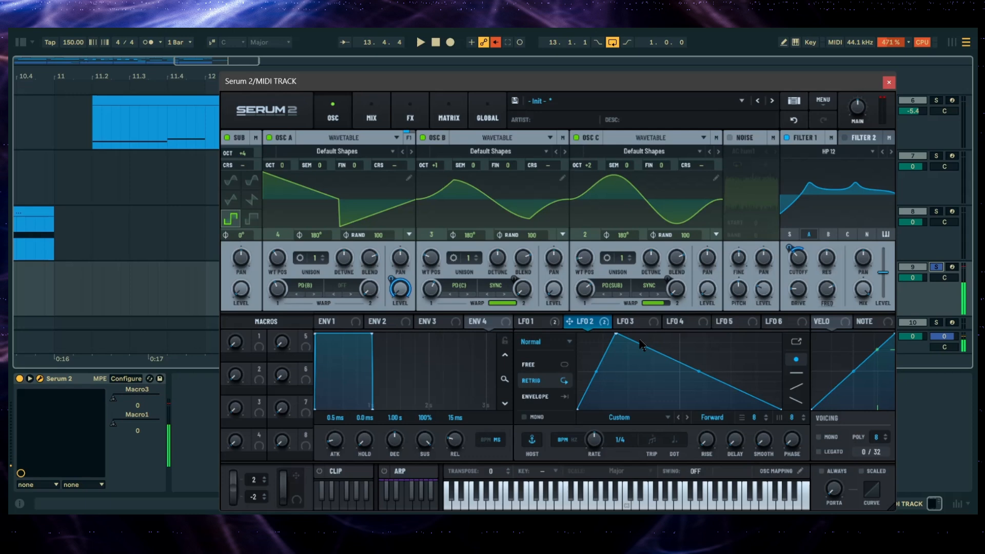
Modulate filter 1's second frequency with LFO 2 and audition the bass.
left_click_drag(824, 258, 827, 314)
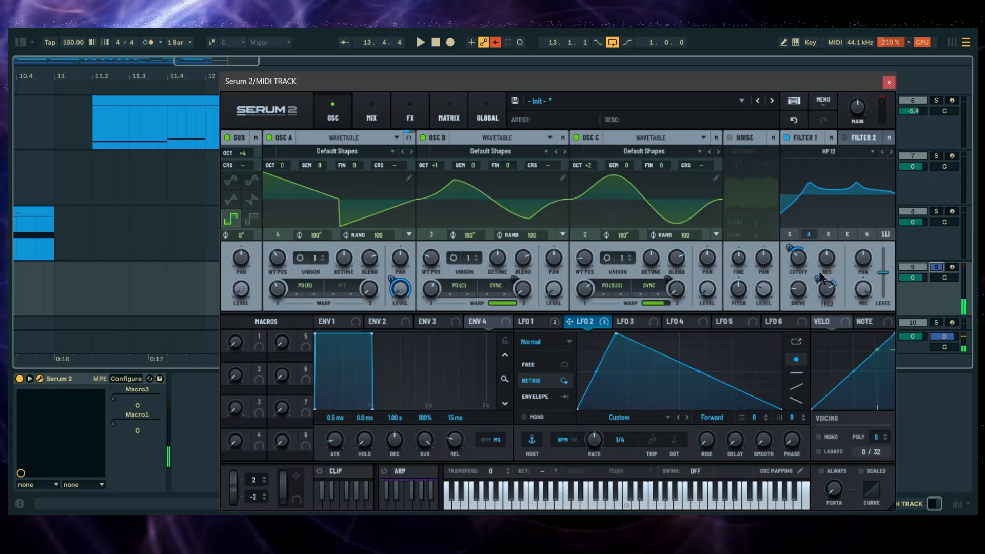
key("space")
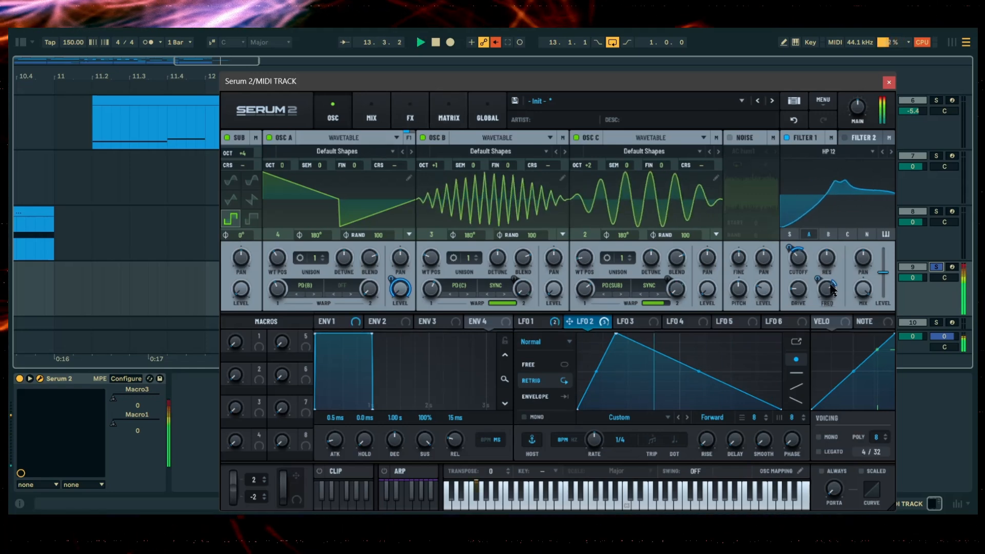
mouse_move(828, 268)
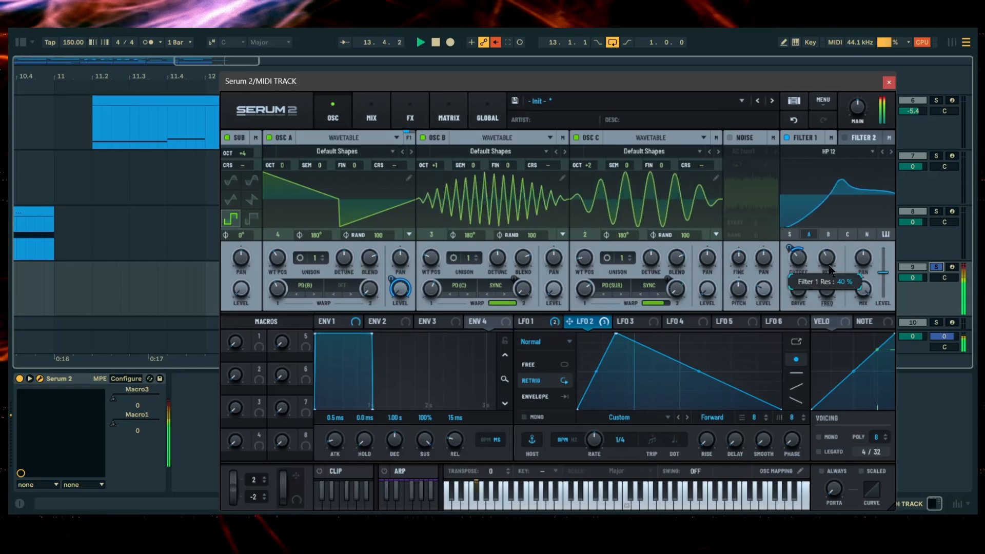
key("space")
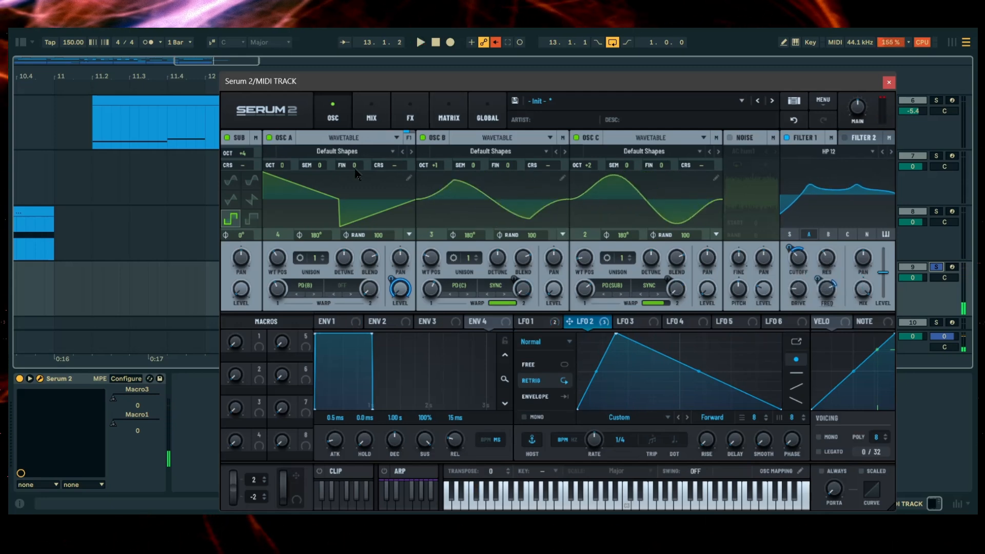
Add a Compressor in Multiband mode to the main effects chain.
left_click(410, 113)
left_click(232, 158)
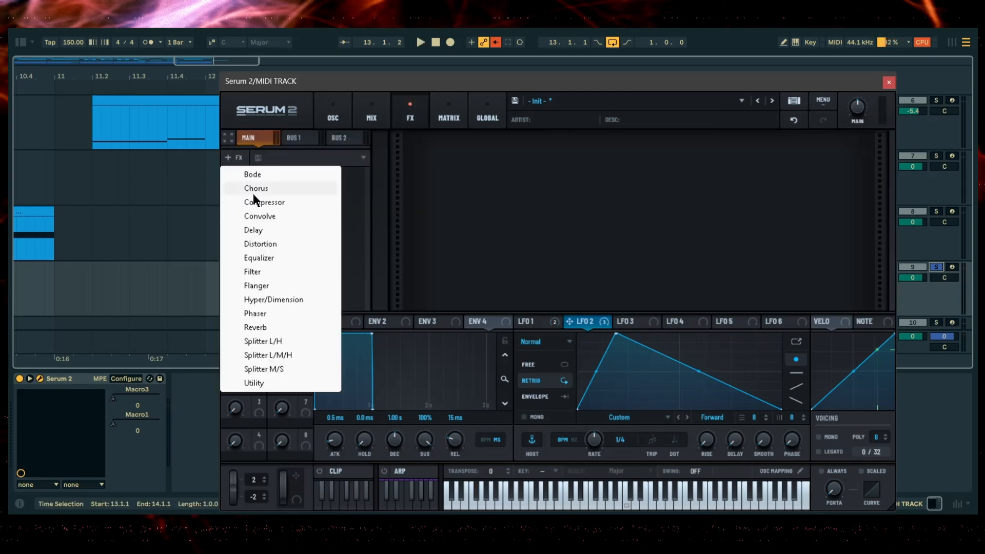
left_click(254, 201)
Add a Tube Distortion after the compressor and raise its drive while auditioning the bass.
left_click(232, 157)
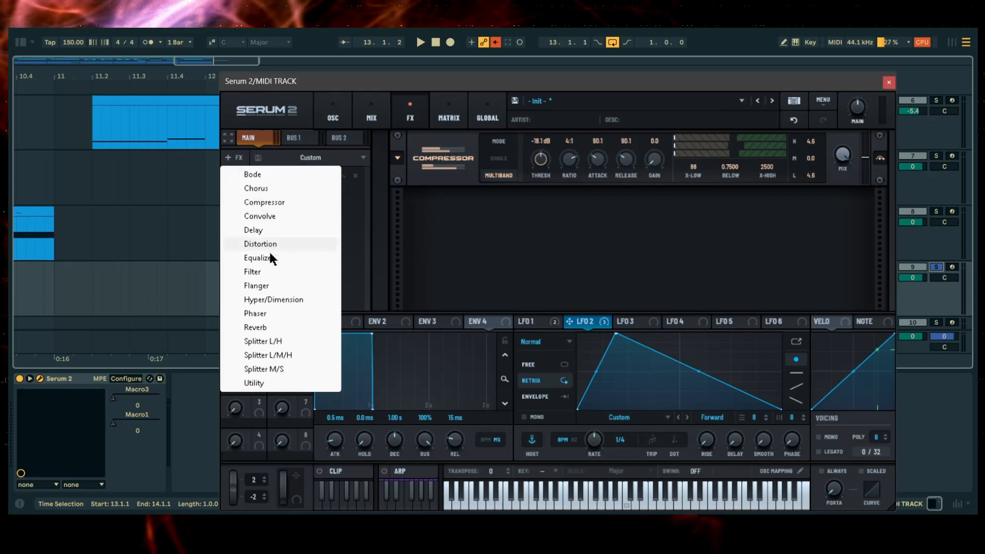
left_click(272, 245)
key("space")
left_click_drag(756, 214, 753, 154)
key("space")
Add a Filter effect after the distortion and set its type to Comb 2.
left_click(234, 158)
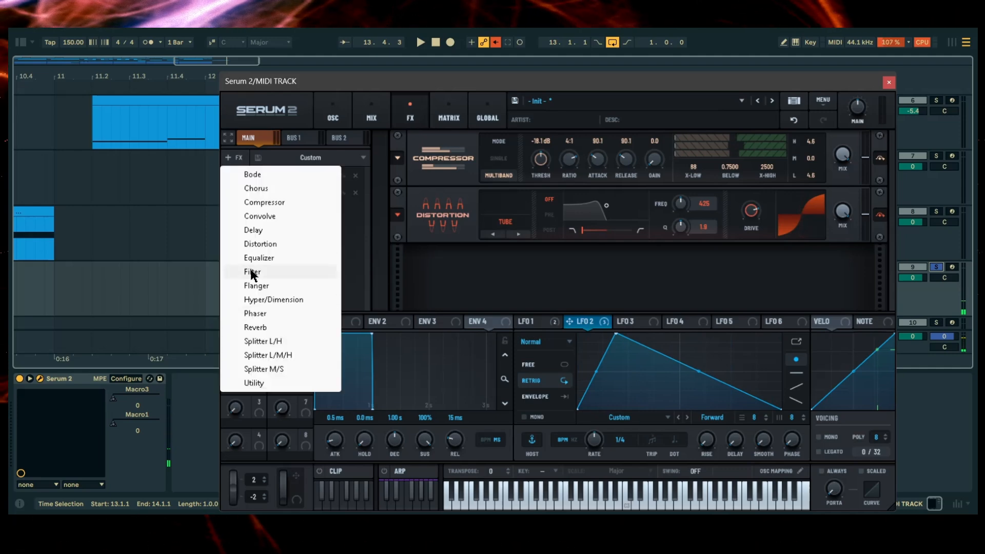
left_click(280, 272)
left_click(506, 267)
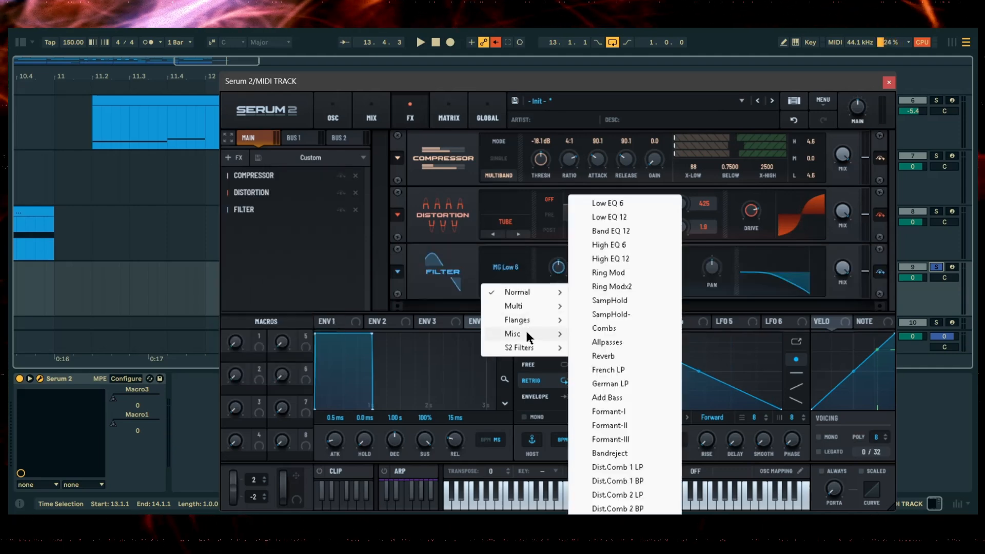
mouse_move(528, 348)
left_click(607, 431)
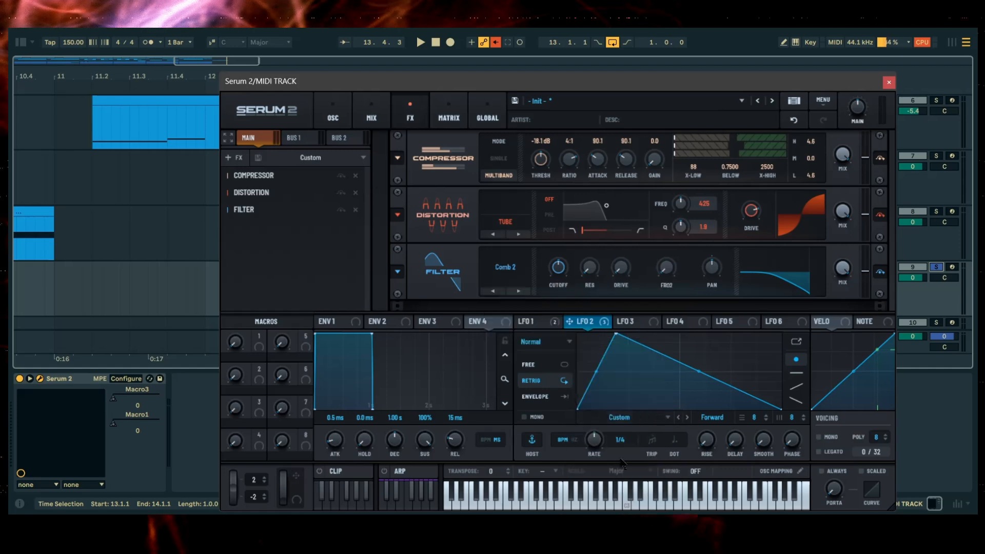
Try the P2 SVF and MG Ladder types on the filter effect and return it to Comb 2.
key("space")
key("space")
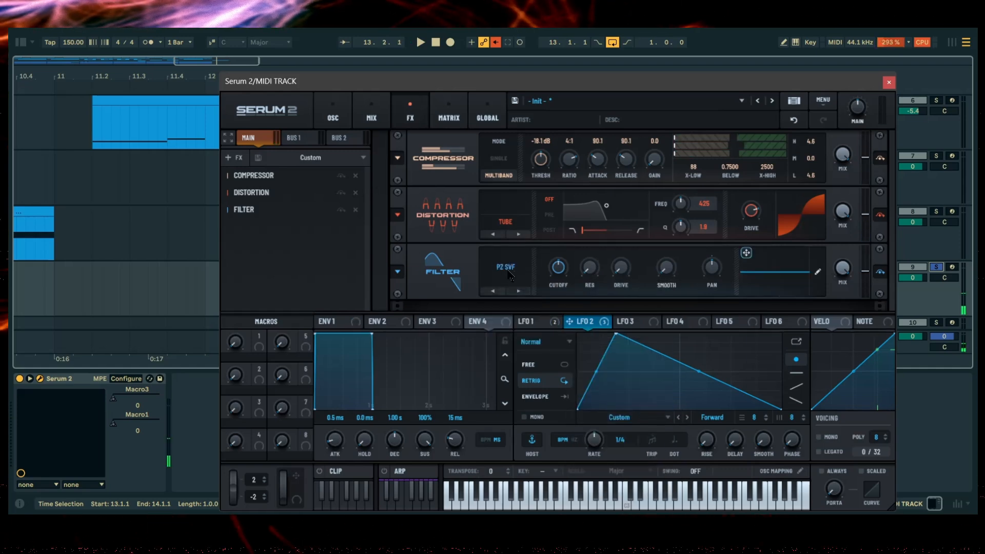
left_click(511, 276)
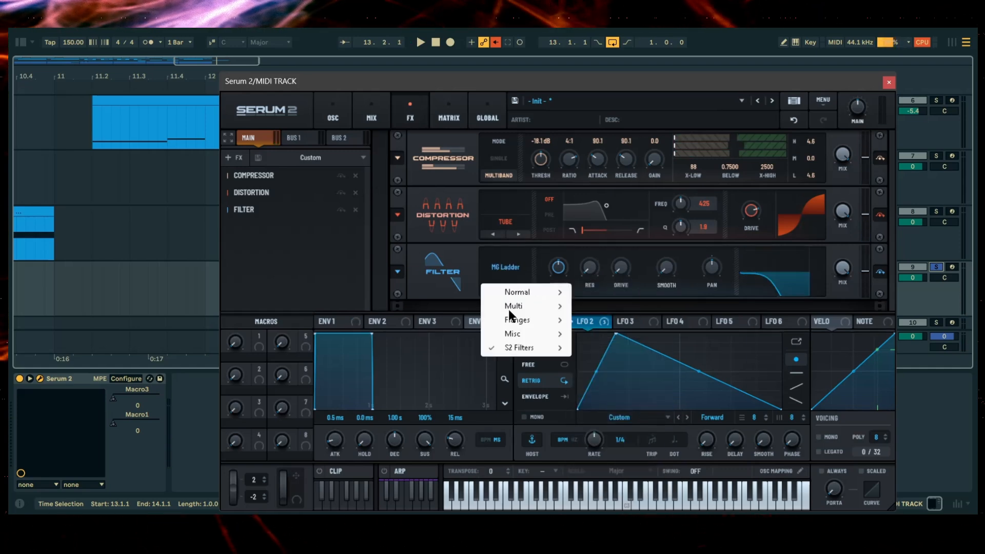
mouse_move(533, 348)
left_click(606, 458)
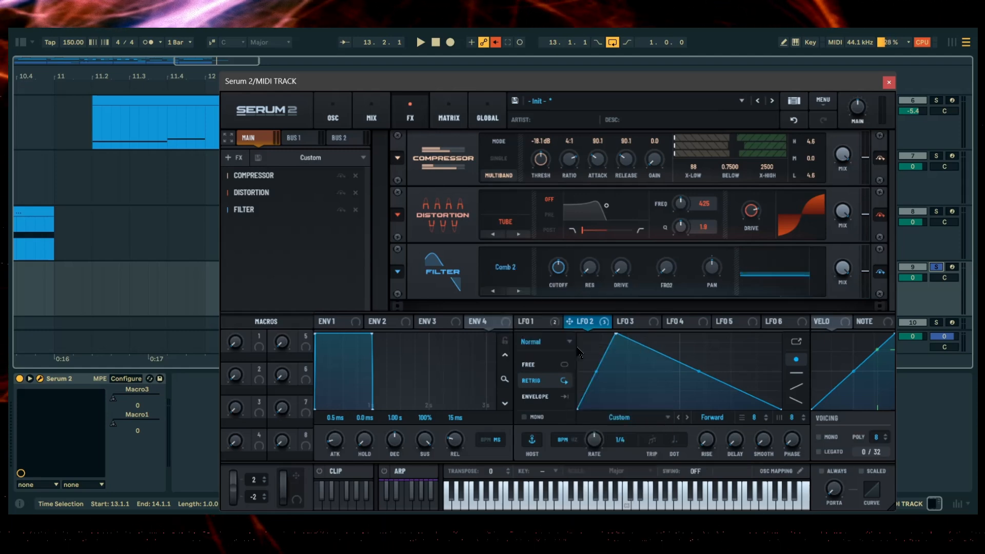
Lower the Comb 2 filter's cutoff, raise its resonance and set its second frequency to about 71%.
key("space")
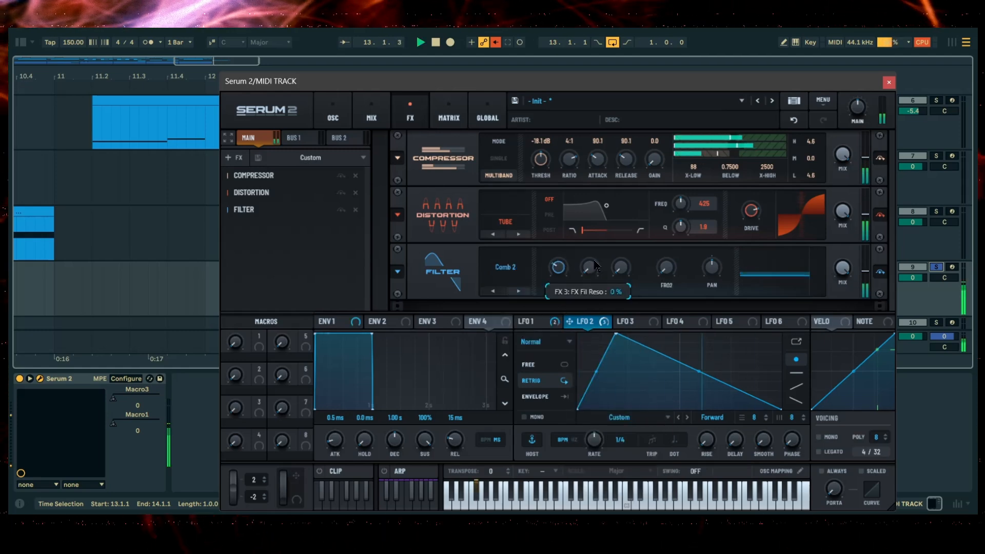
left_click_drag(661, 270, 674, 203)
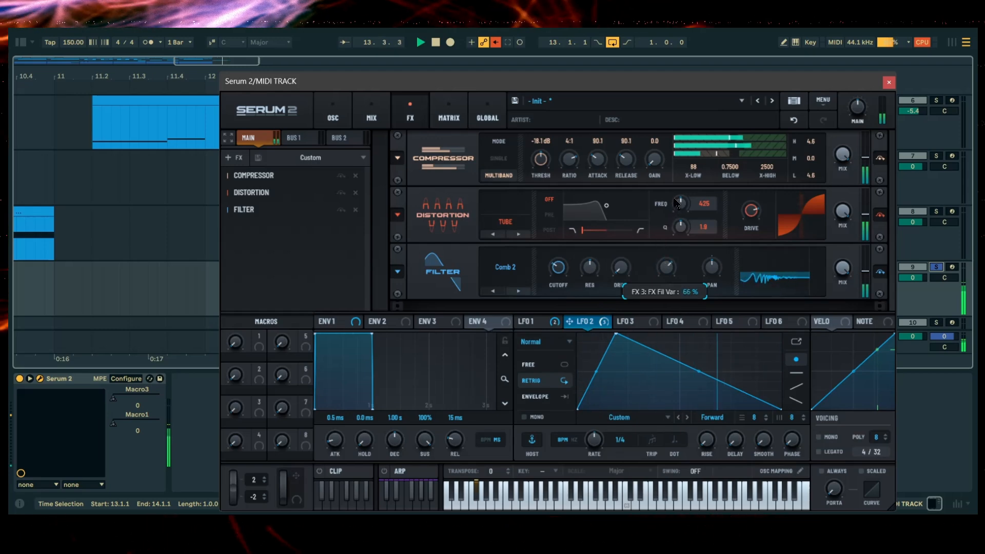
key("space")
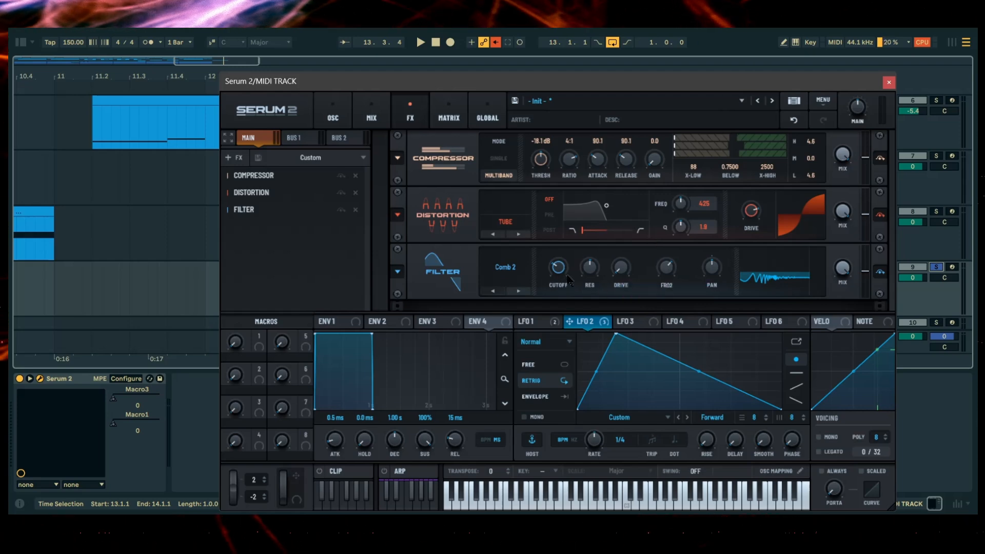
mouse_move(561, 275)
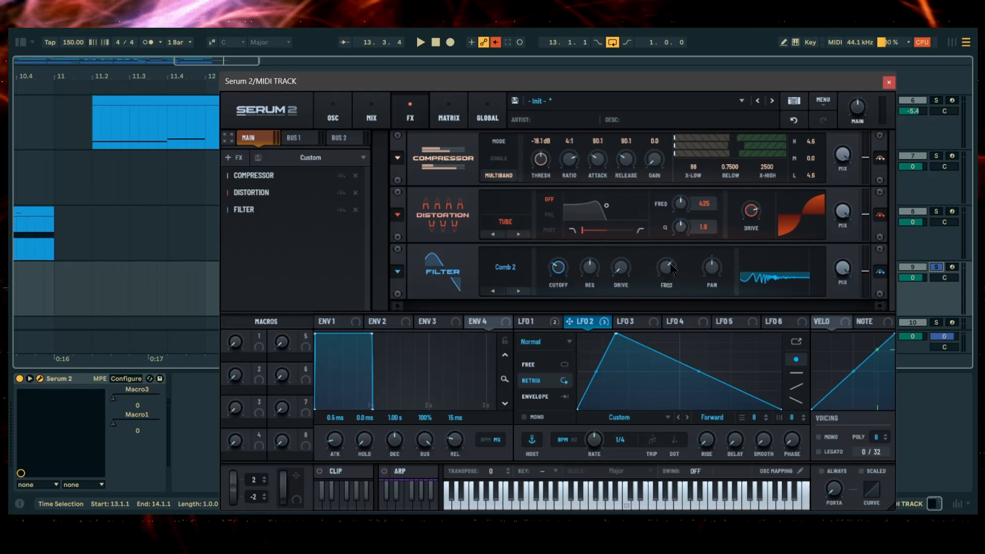
mouse_move(674, 271)
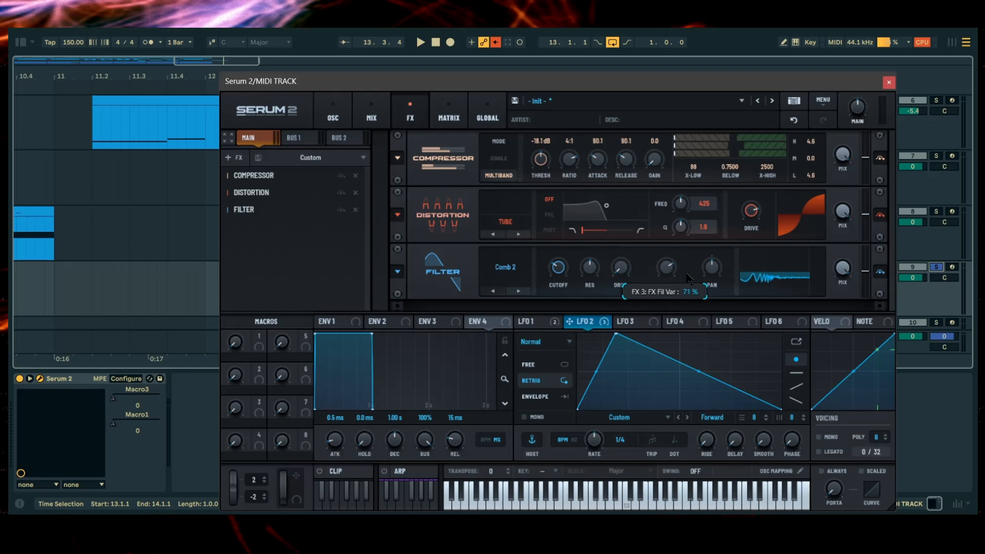
key("space")
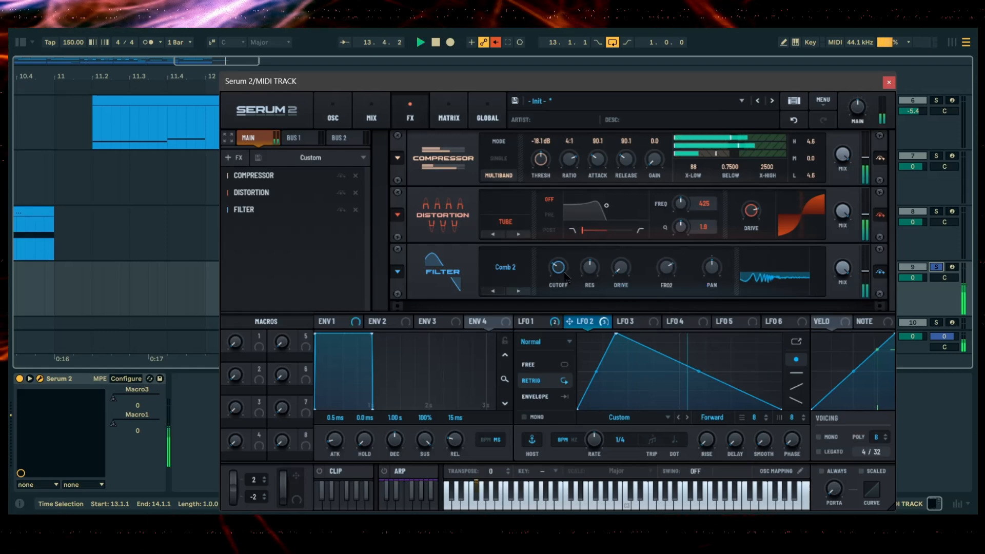
Modulate the Comb 2 filter's cutoff with LFO 1 by about 20% and audition the bass.
left_click(536, 323)
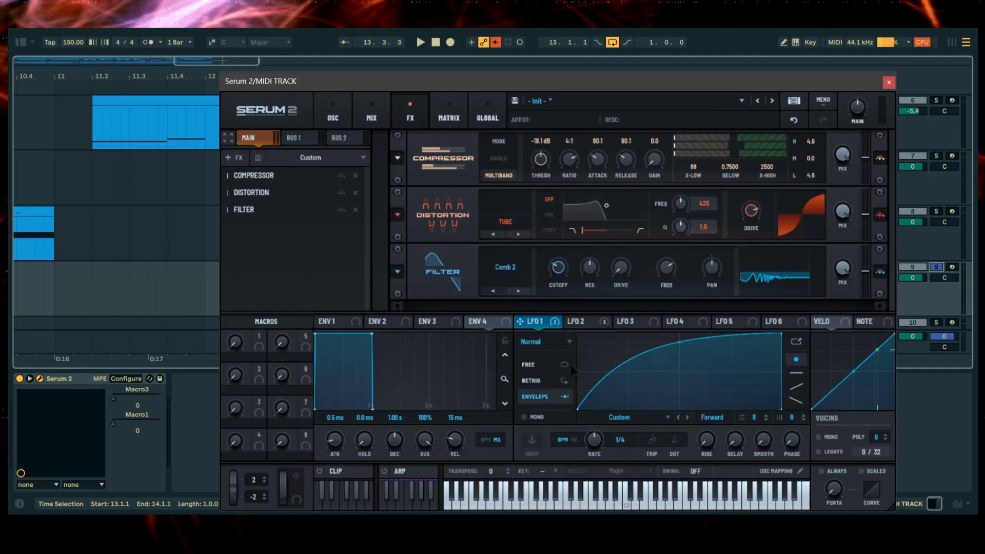
left_click_drag(520, 322, 554, 286)
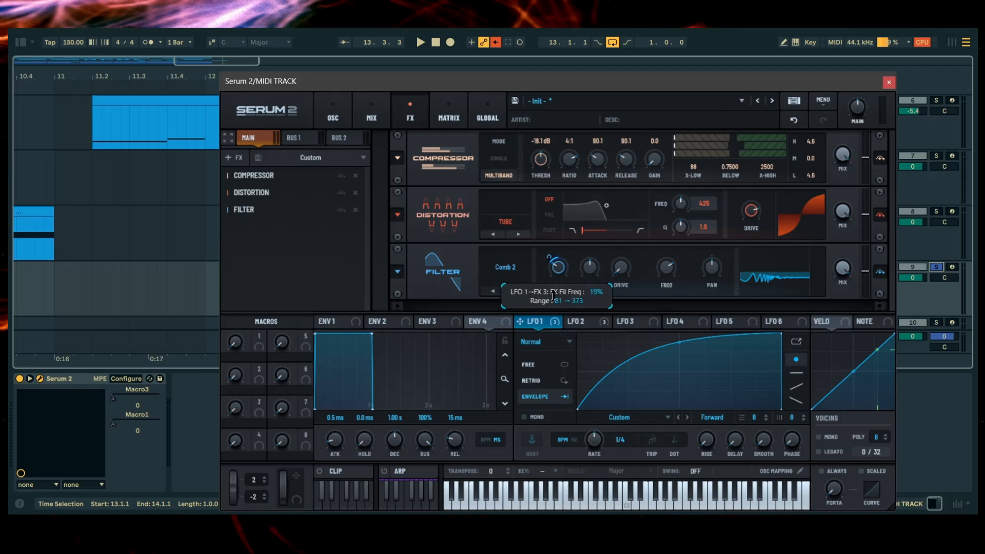
left_click_drag(553, 297, 557, 301)
key("space")
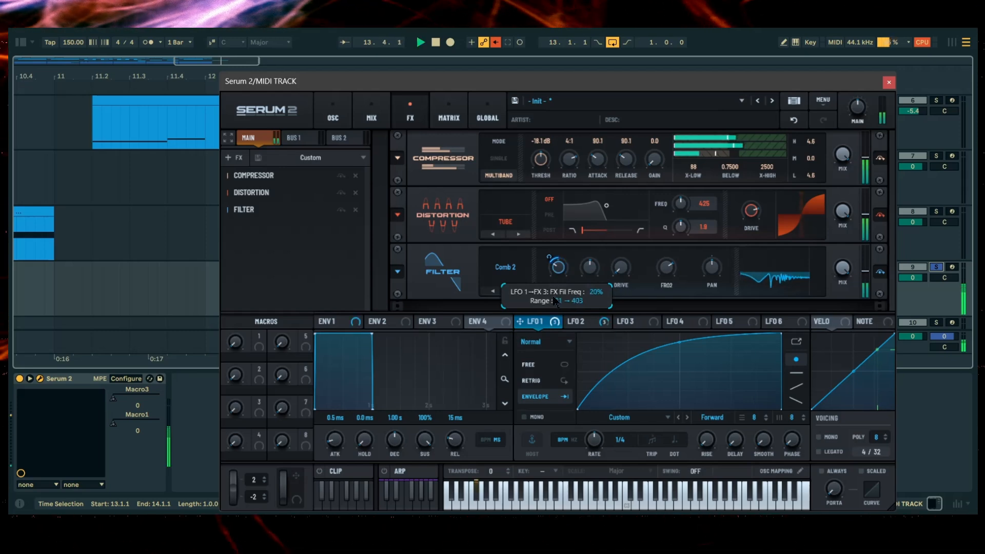
Set the Comb 2 filter's drive to about 22% and audition the bass.
key("space")
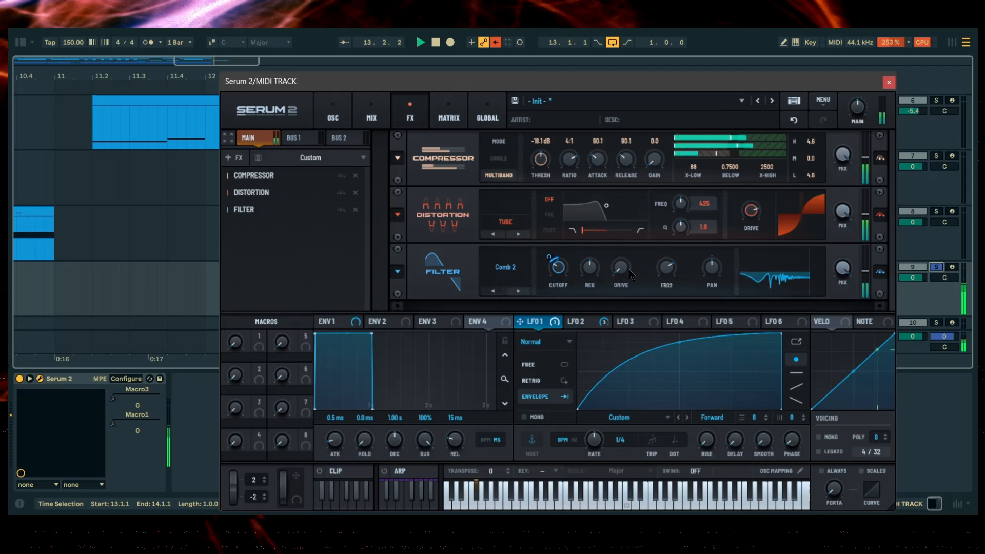
left_click_drag(625, 276, 625, 240)
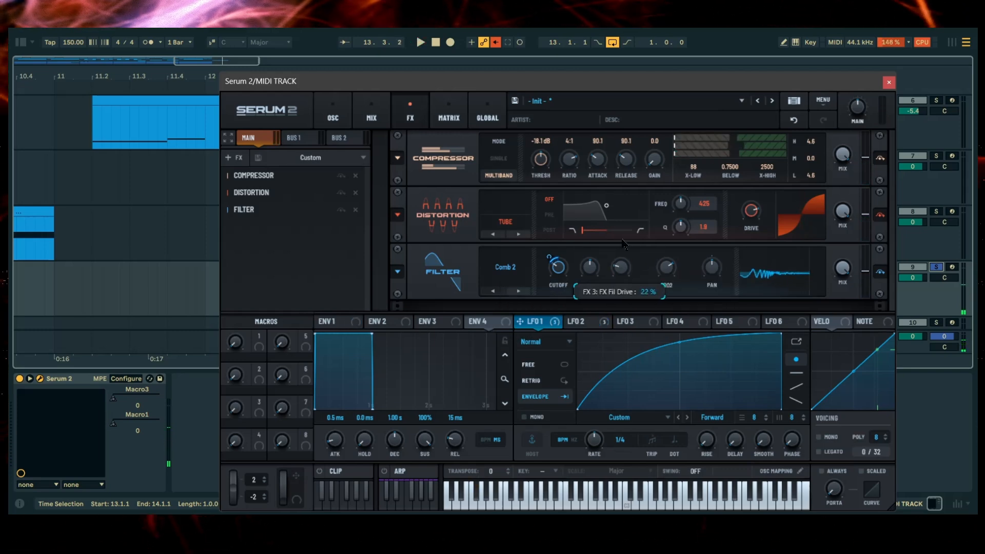
key("space")
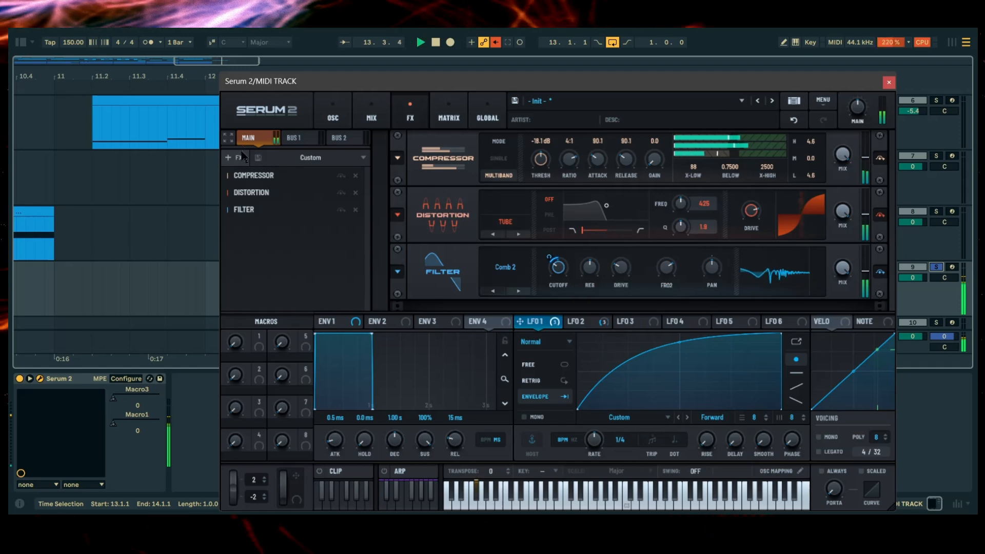
Set the random phase of oscillators A, B and C to 0 and audition the bass.
left_click(335, 113)
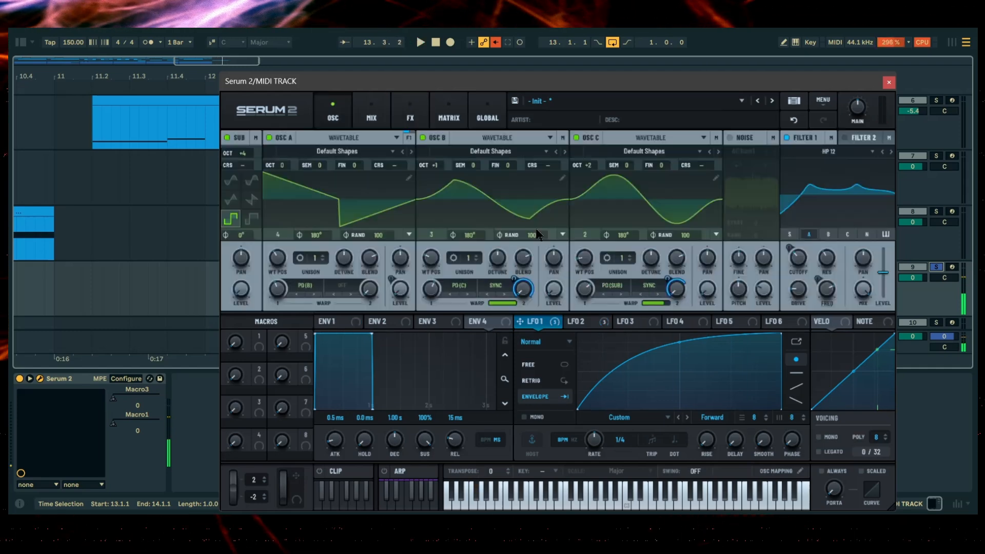
left_click_drag(690, 236, 688, 272)
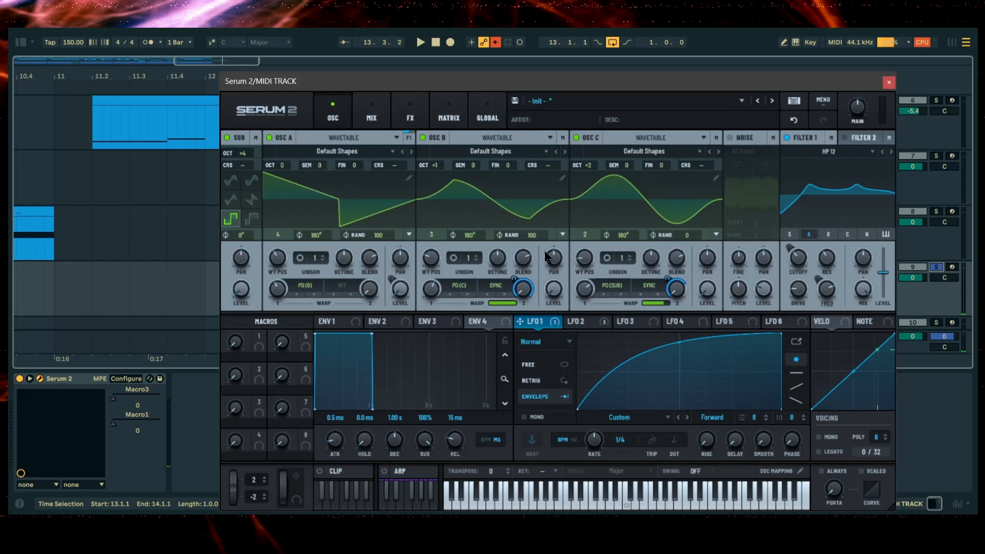
left_click_drag(534, 235, 519, 379)
left_click_drag(374, 236, 374, 343)
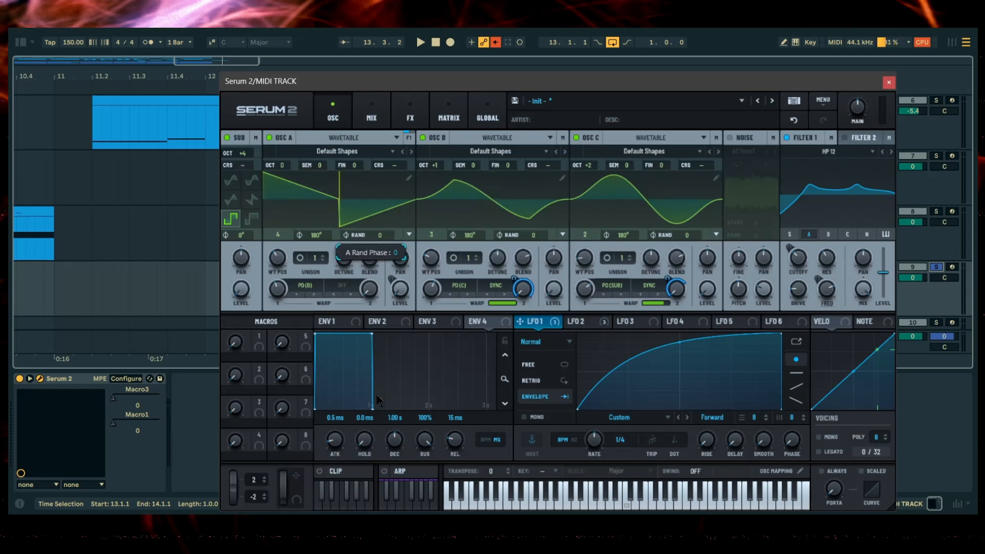
left_click(411, 118)
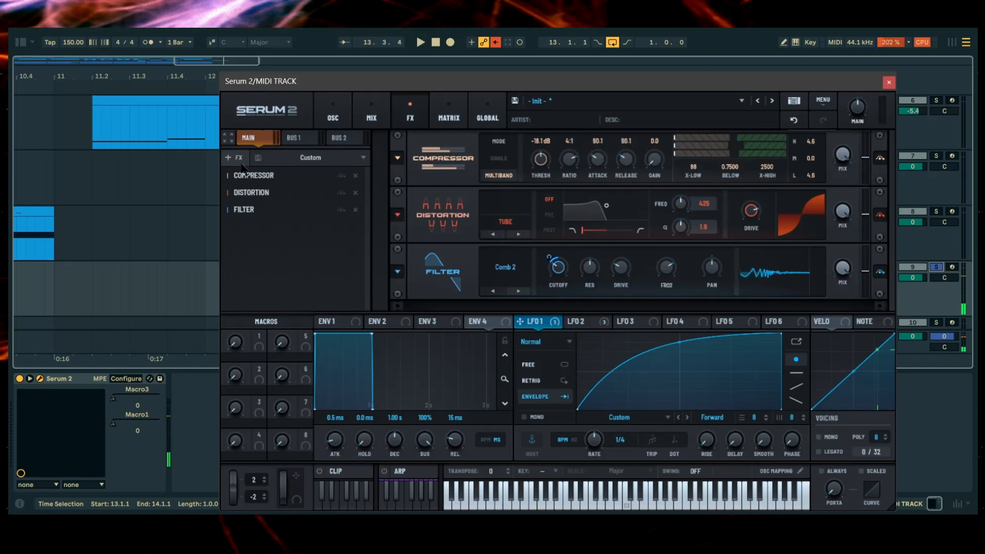
key("space")
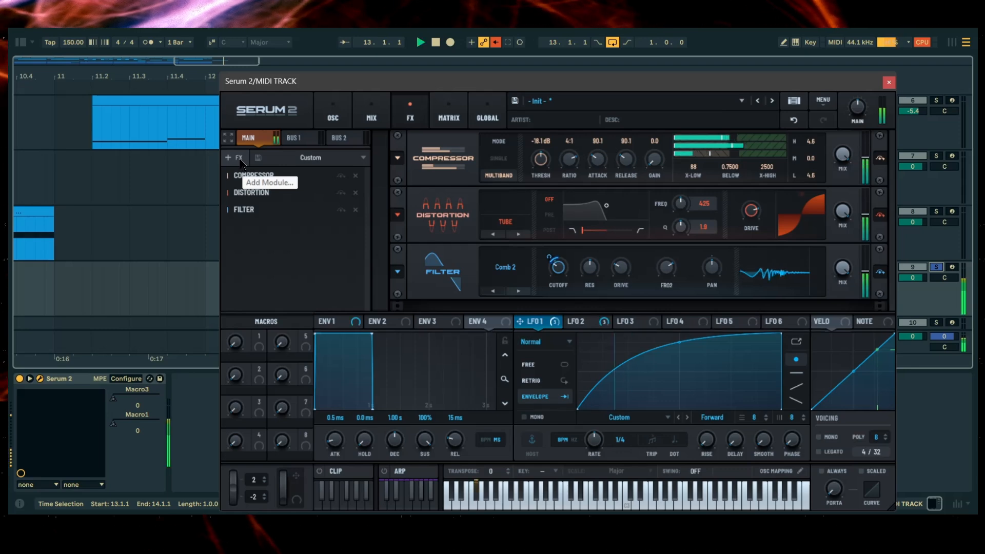
key("space")
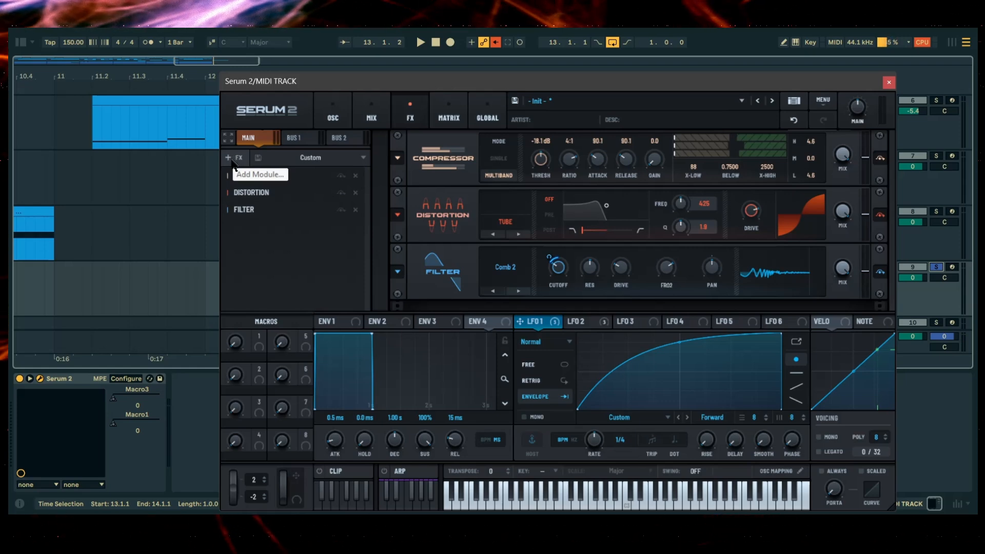
Add a second filter effect of type Allpasses after the Comb 2 filter and raise its resonance to about 70%.
left_click(236, 161)
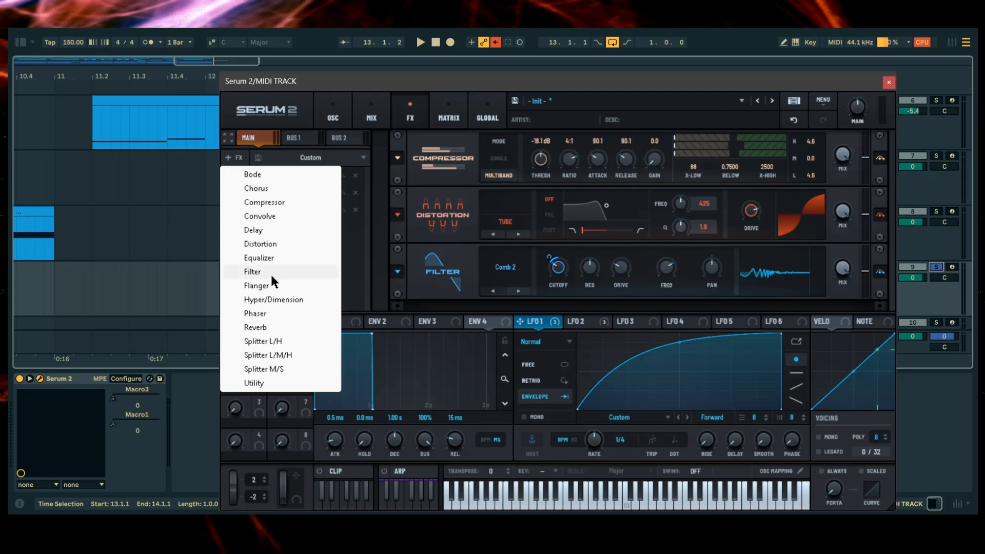
left_click(308, 268)
left_click(506, 278)
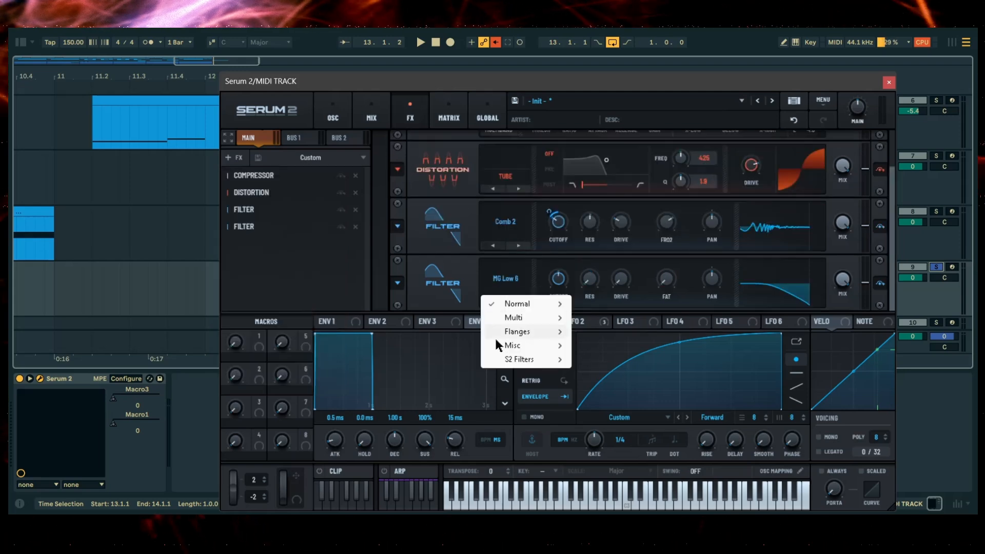
mouse_move(512, 346)
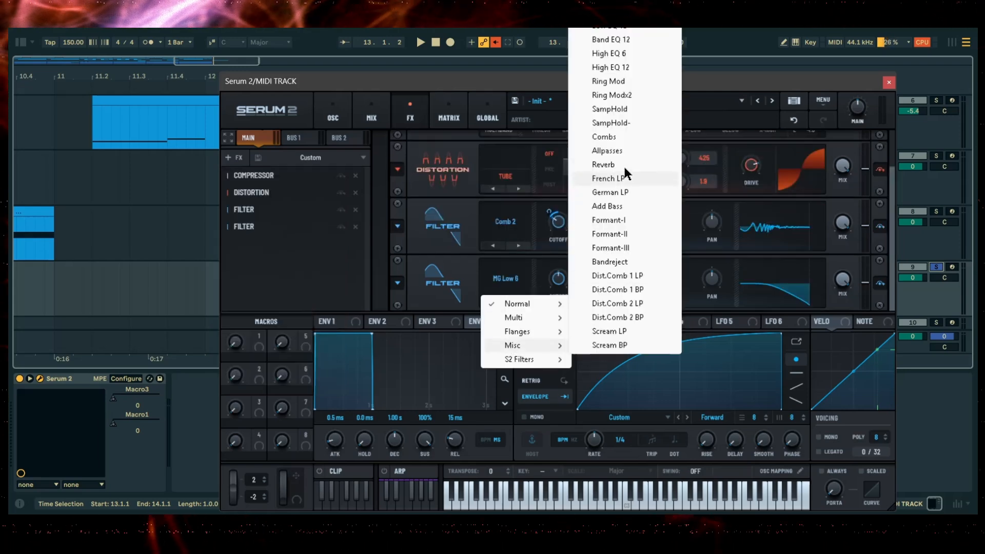
left_click(608, 152)
key("space")
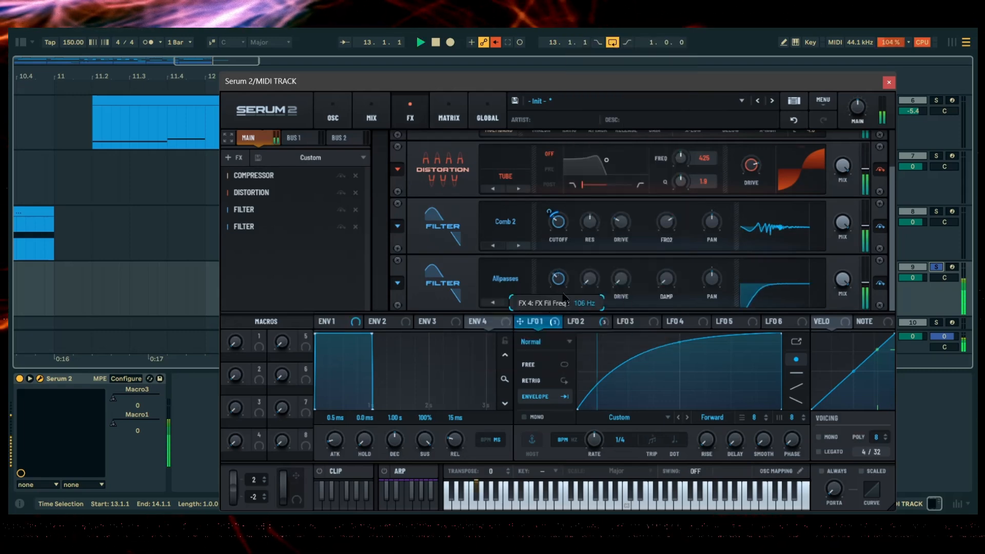
left_click_drag(601, 259, 603, 250)
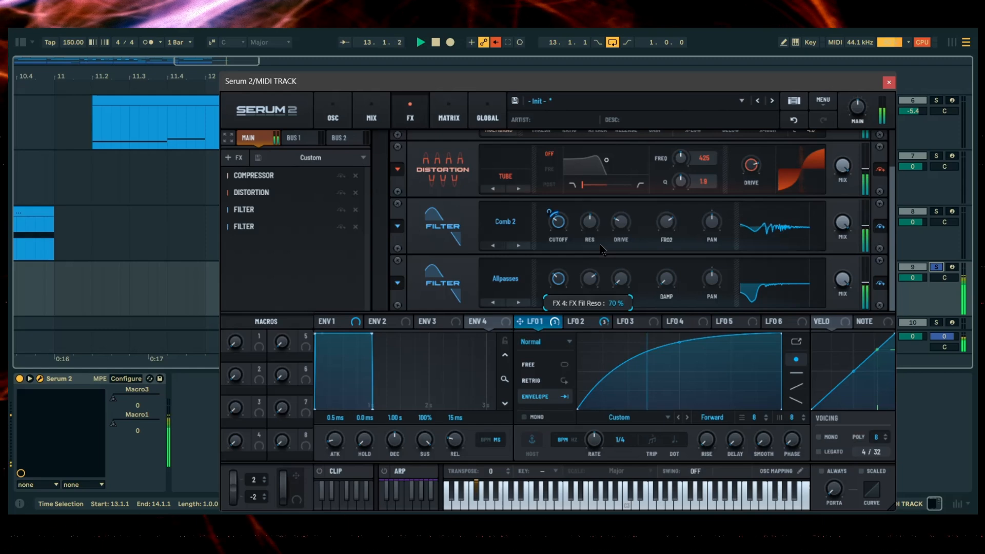
Modulate the Allpasses filter's cutoff with LFO 1, set its drive to about 16% and audition the bass.
left_click_drag(520, 322, 560, 312)
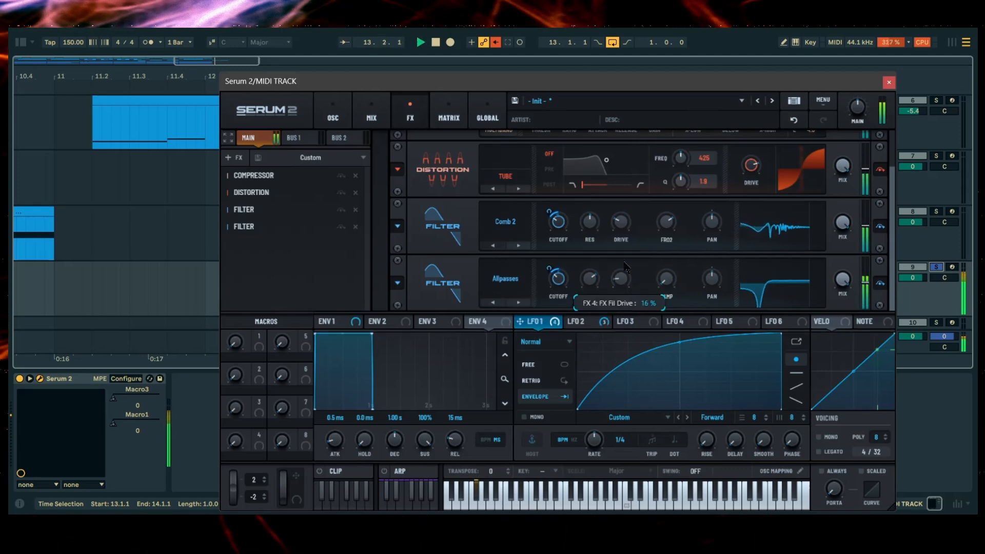
left_click_drag(625, 263, 625, 265)
key("space")
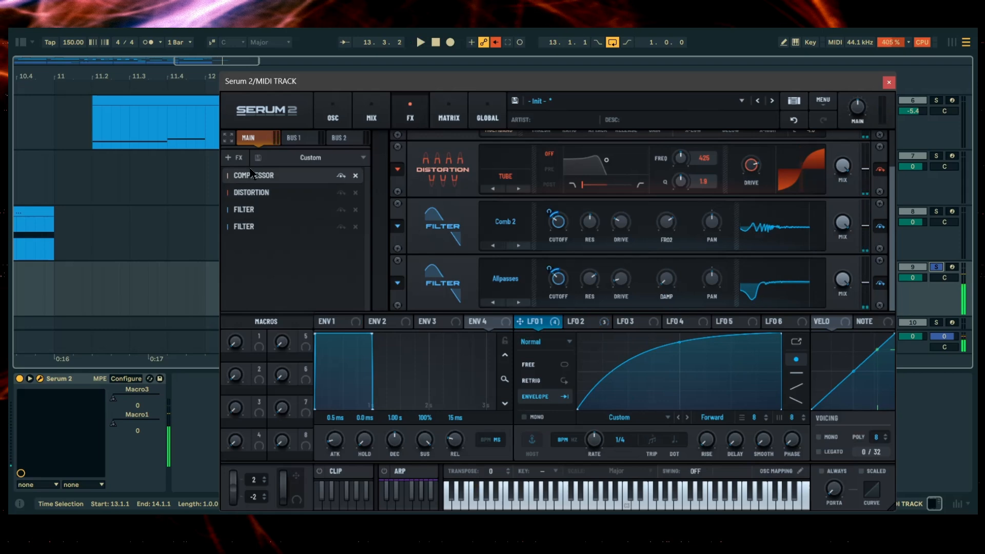
Try the Reverb type on the second filter, audition it and compare with Allpasses.
left_click(519, 303)
key("space")
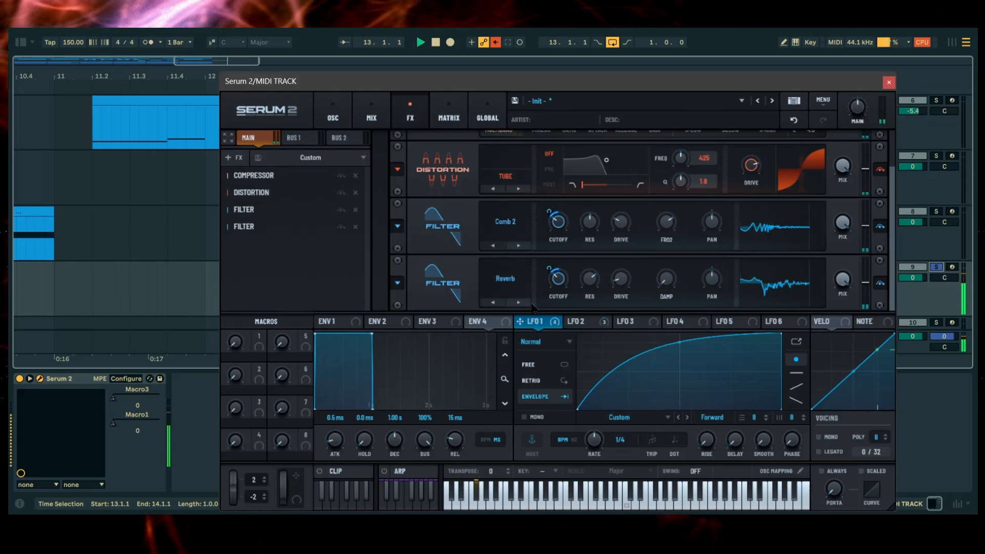
key("space")
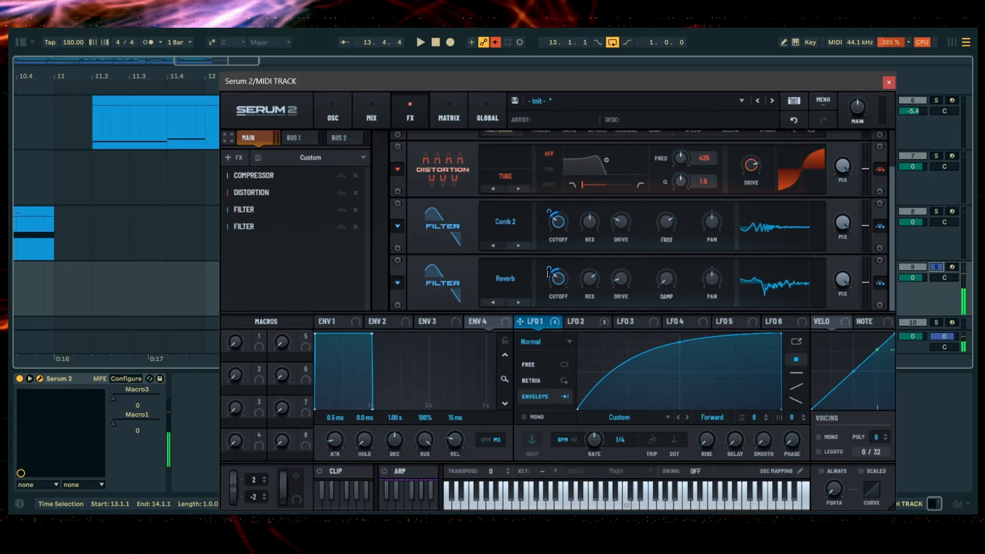
left_click(492, 302)
key("space")
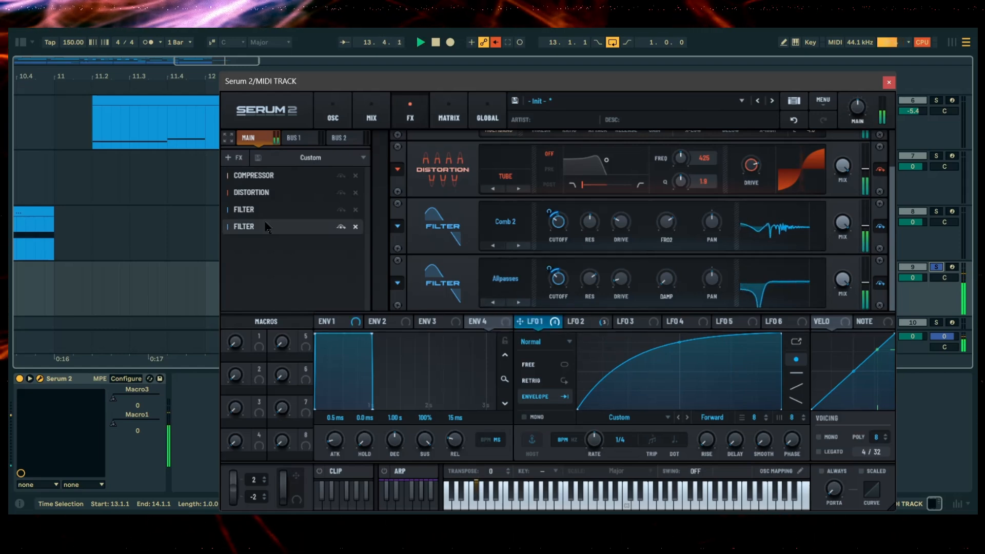
Reshape LFO 2 with inward-bent rise and fall curves and an earlier peak, and audition the bass.
left_click(575, 321)
key("space")
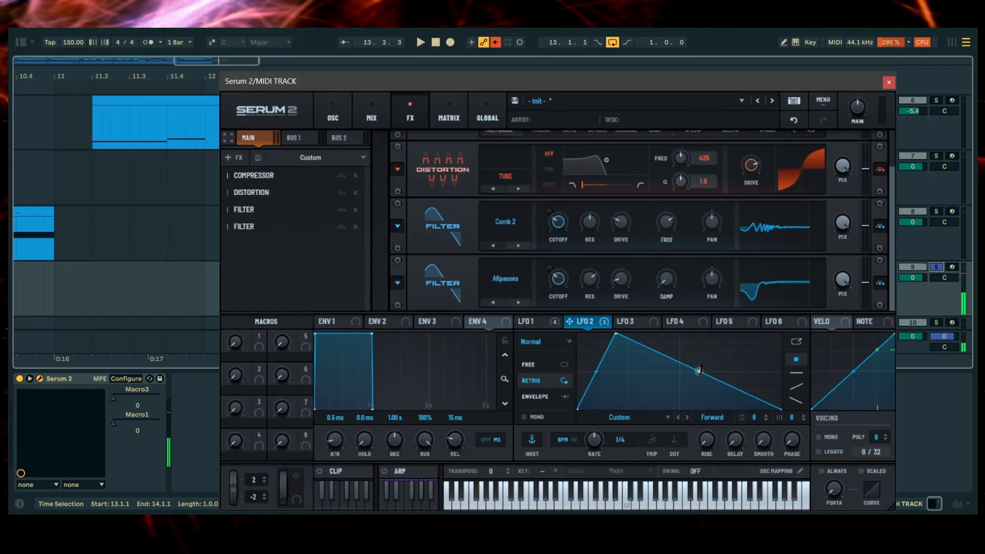
left_click_drag(701, 369, 692, 390)
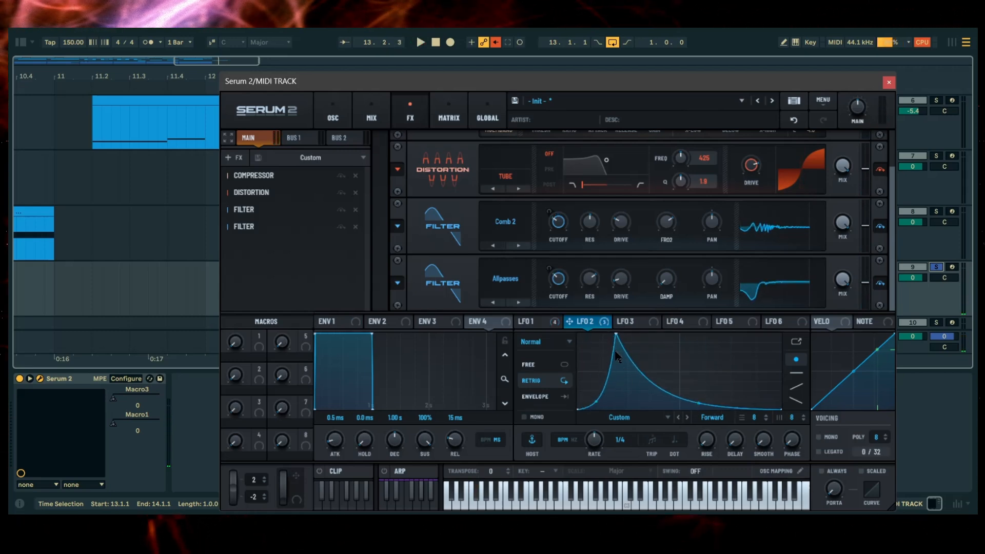
left_click_drag(617, 335, 605, 334)
key("space")
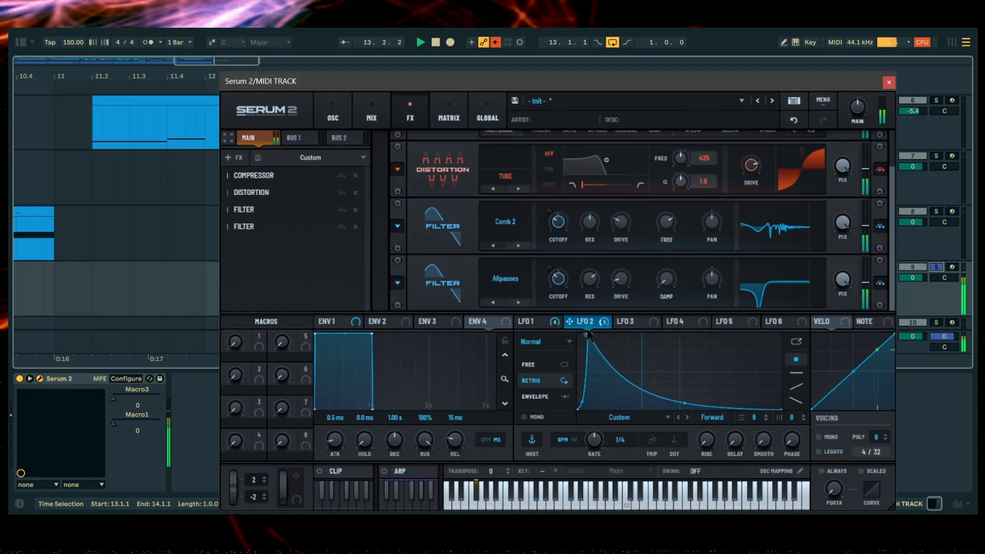
Set LFO 2's rate to 1/16 and audition the bass.
left_click_drag(596, 440, 600, 430)
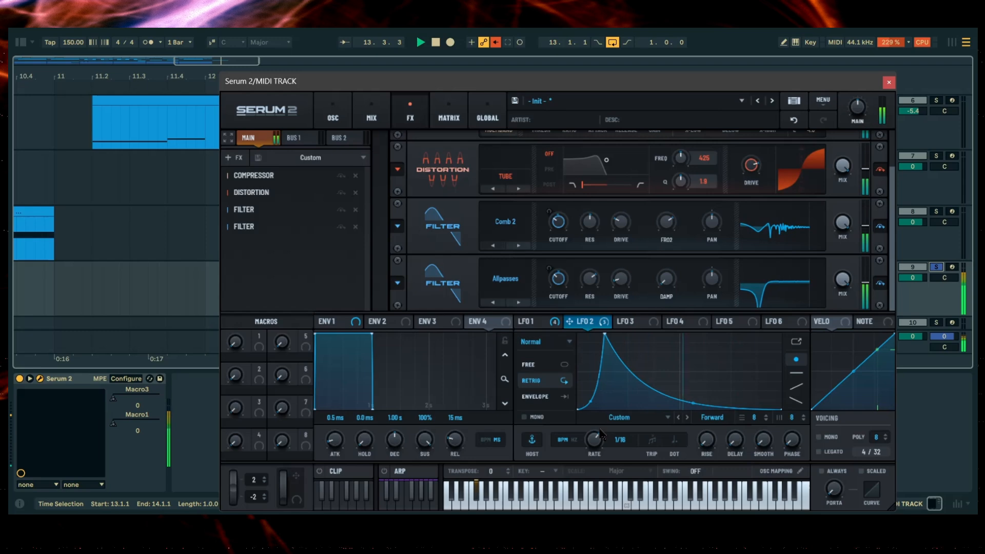
key("space")
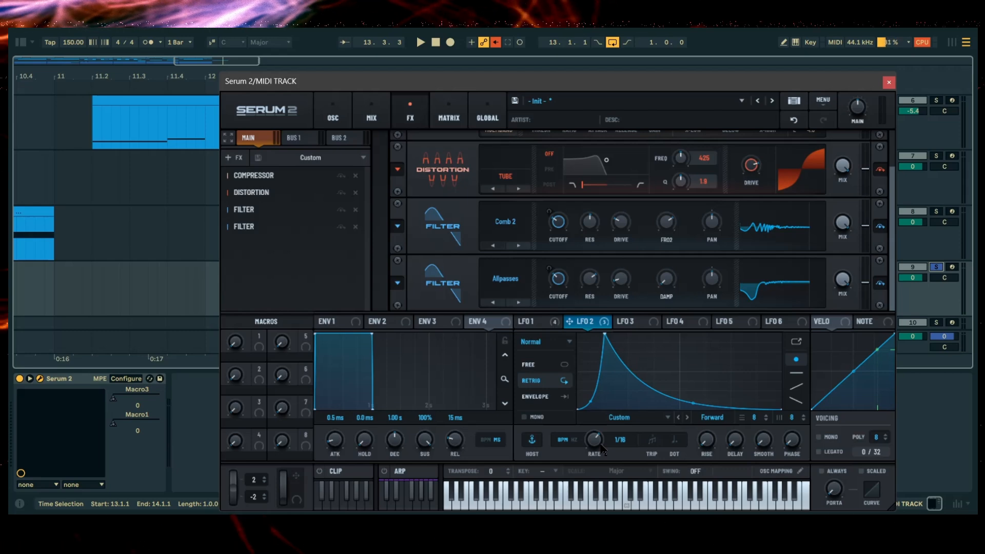
key("space")
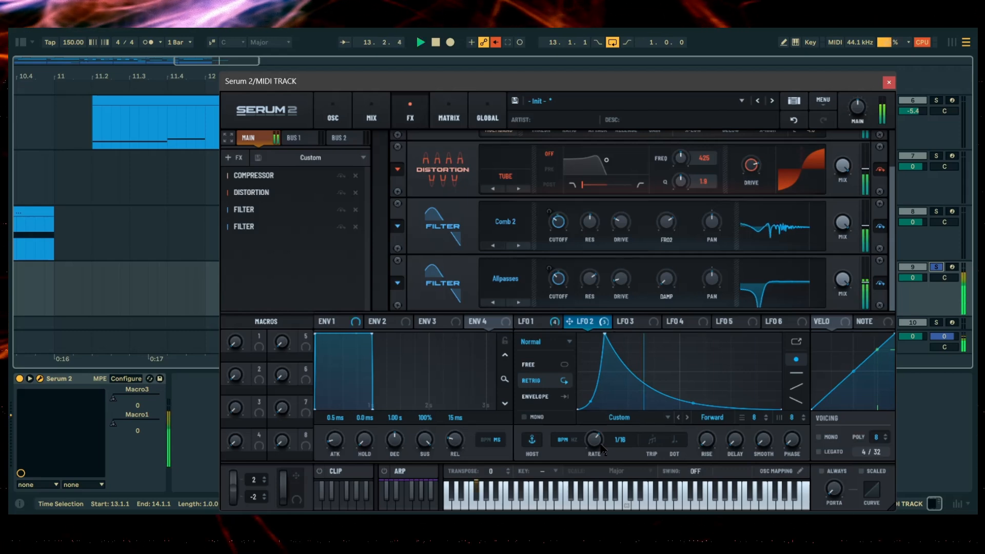
key("space")
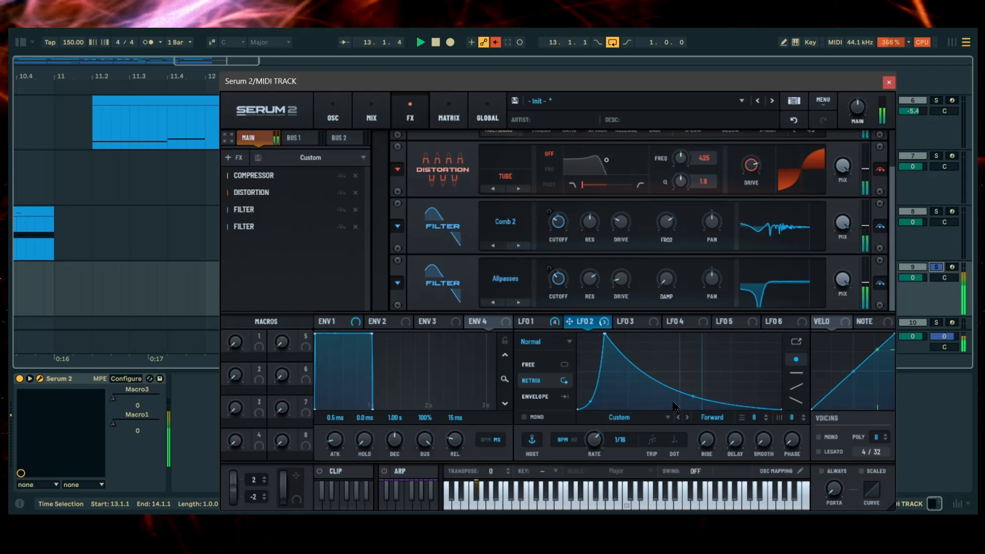
Add a multiband compressor with a -15.4 dB threshold and a Tube distortion to the end of the effects chain.
left_click(229, 163)
left_click(265, 200)
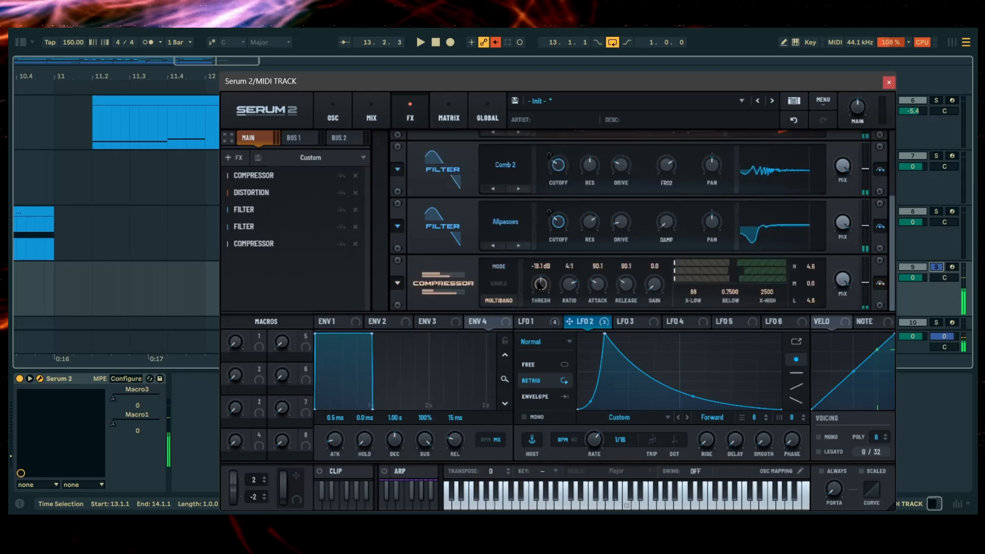
left_click(229, 158)
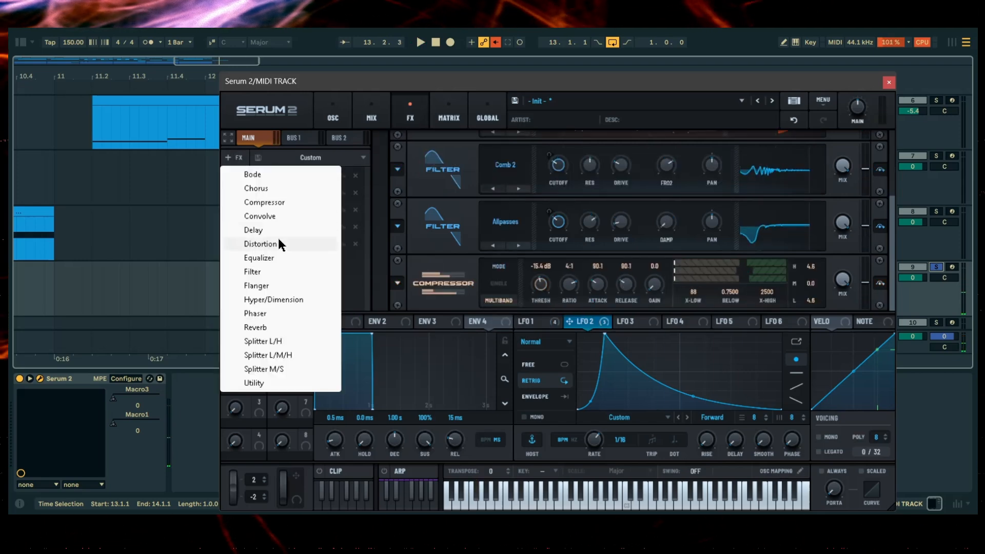
left_click(281, 245)
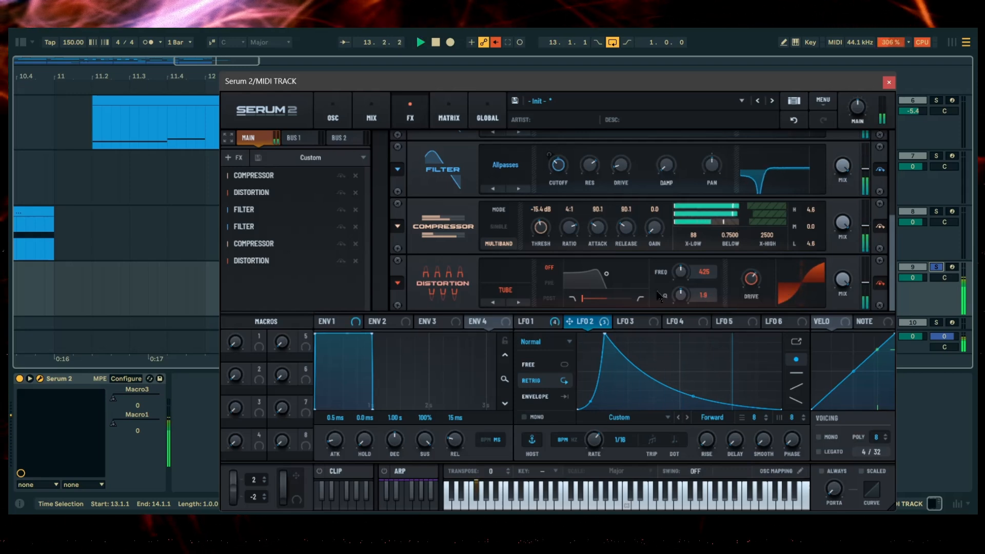
key("space")
Reshape LFO 2 with an added point for a rounded hump and a steep curved fall, at a rate of 1/8, and audition it.
left_click_drag(608, 337, 622, 327)
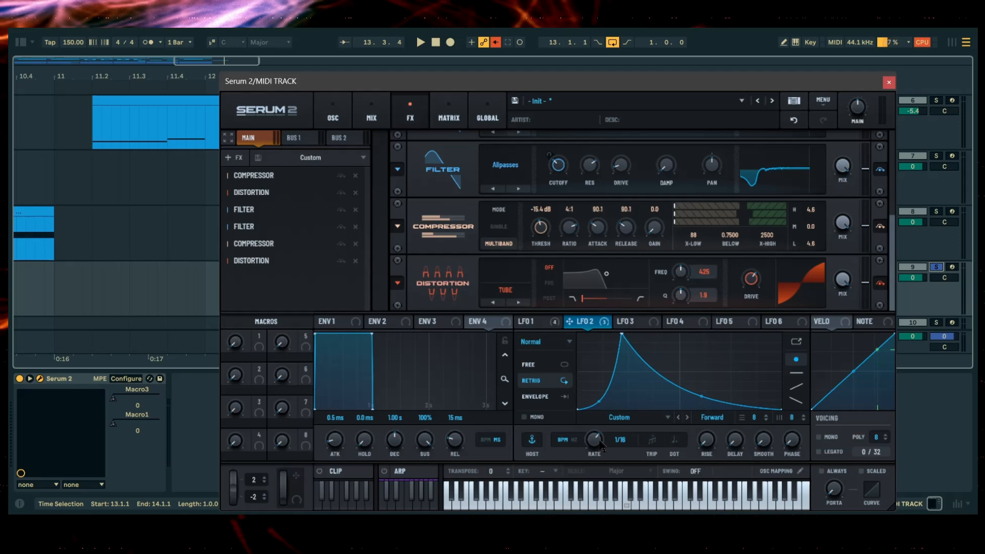
double_click(700, 344)
left_click_drag(700, 345, 678, 351)
left_click_drag(729, 381, 728, 394)
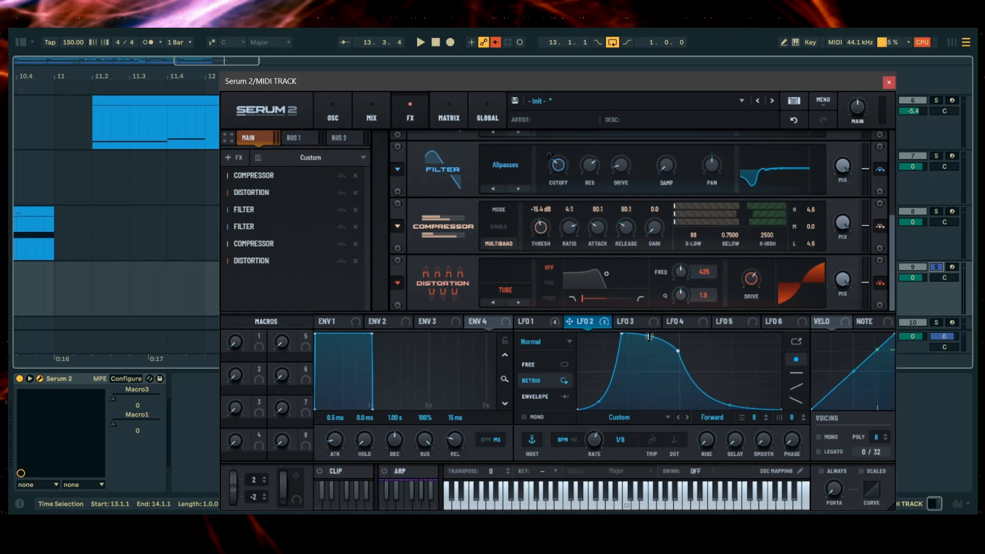
key("space")
left_click_drag(620, 333, 614, 334)
mouse_move(678, 352)
left_mouse_down()
mouse_move(702, 361)
mouse_move(678, 357)
left_mouse_up()
key("space")
Try LFO 1 in Retrig mode, audition the bass and return to Envelope mode.
left_click(534, 322)
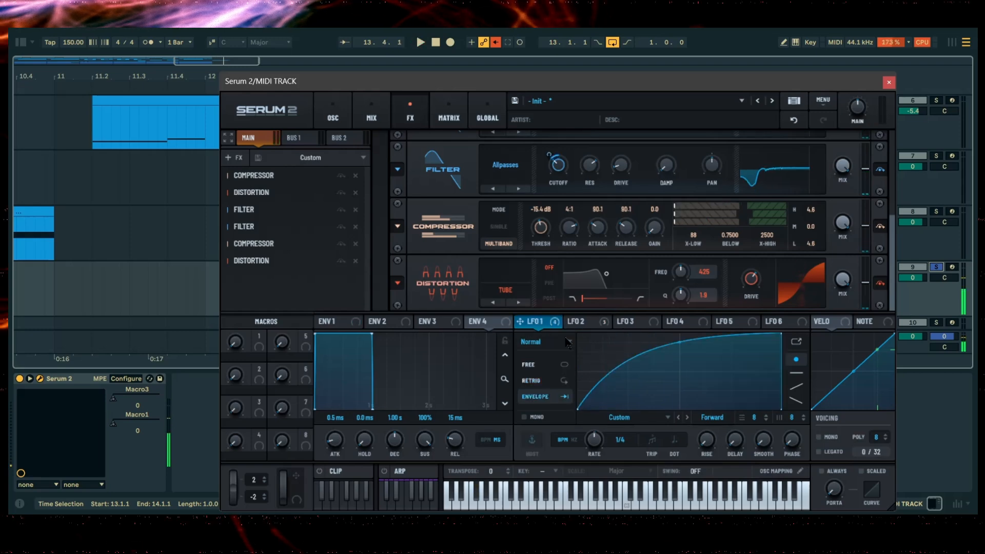
left_click(546, 384)
key("space")
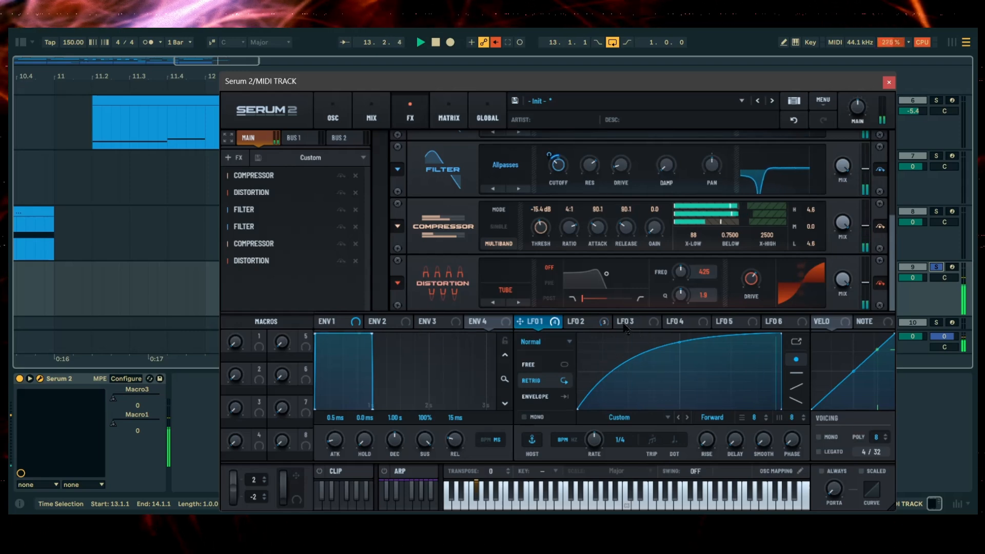
key("space")
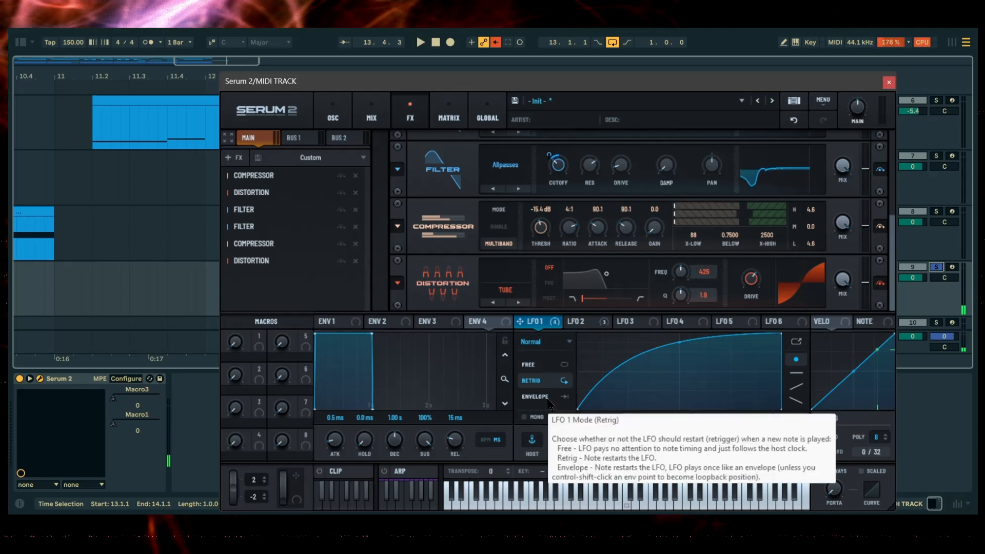
left_click(548, 401)
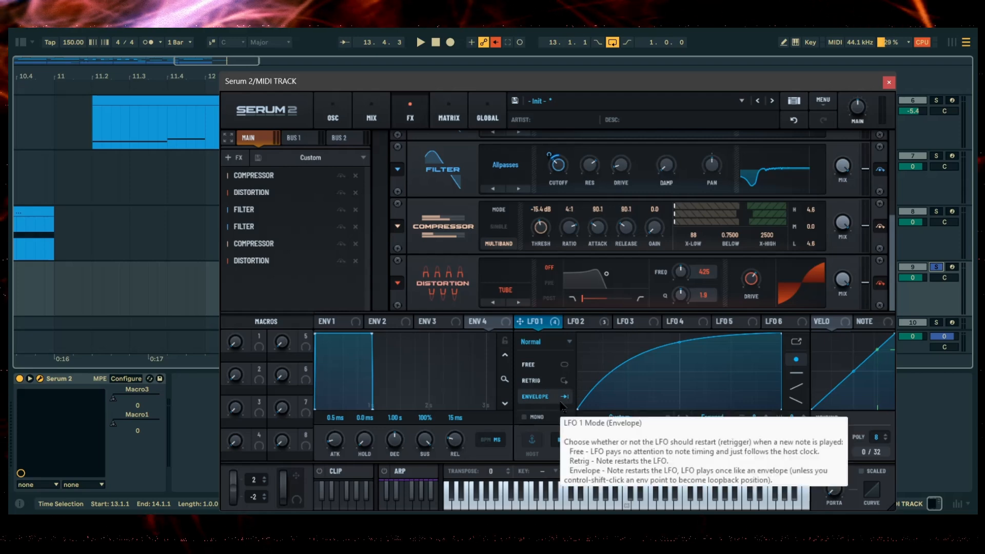
Audition the bass and add an Equalizer to the end of the effects chain.
key("space")
left_click(585, 322)
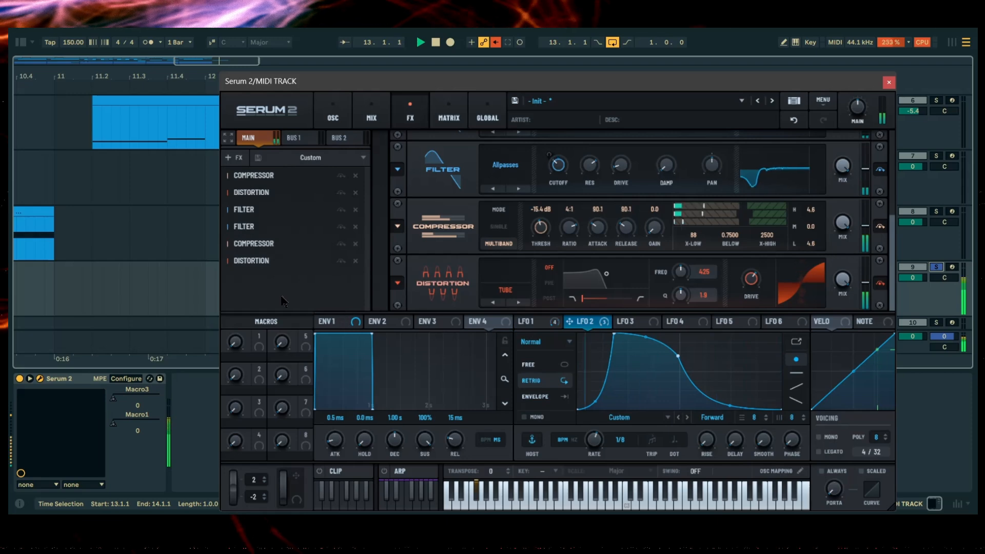
left_click(228, 157)
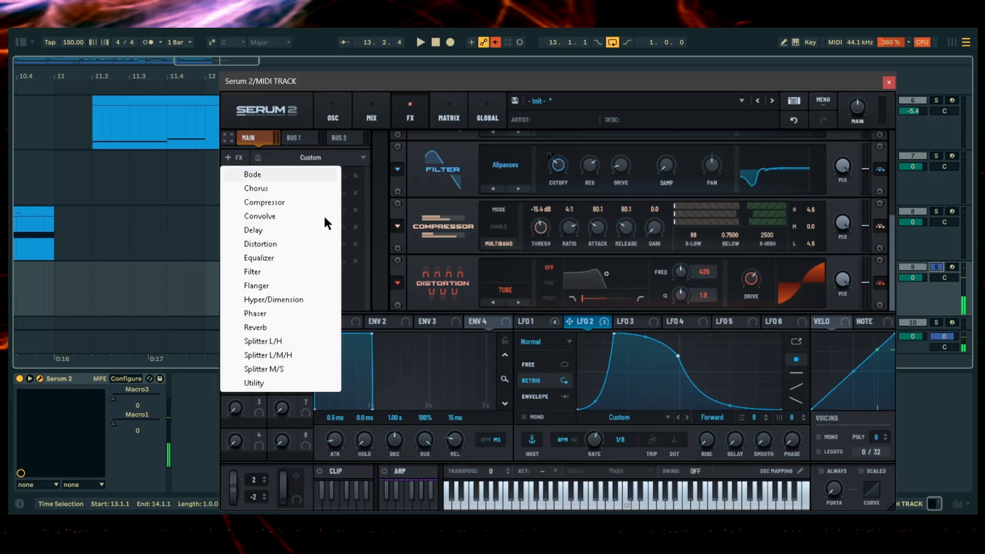
left_click(272, 258)
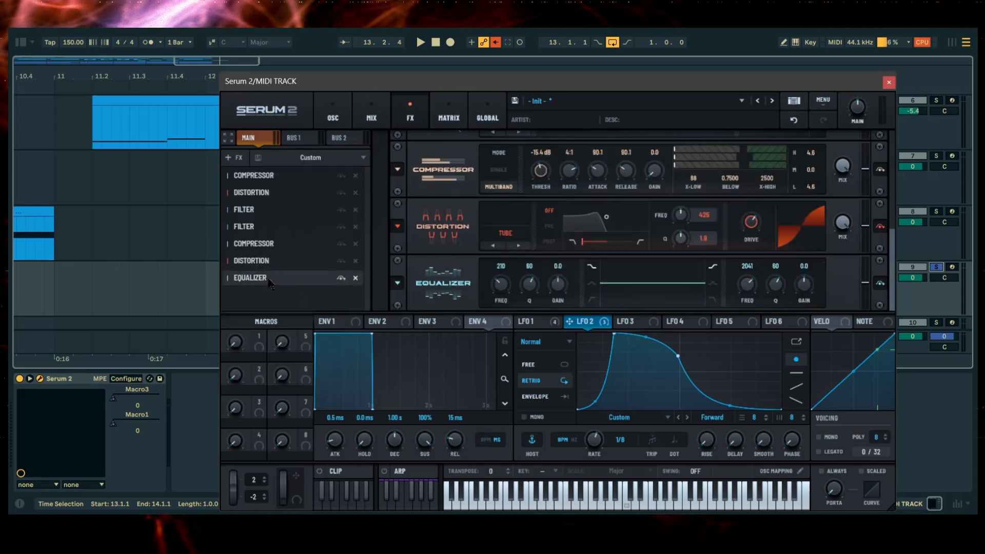
Set the Equalizer's low band to a high-pass at 65 Hz with 45% Q and modulate its frequency with LFO 2.
left_click(594, 300)
left_click_drag(500, 291, 500, 288)
left_click_drag(500, 287, 539, 295)
key("space")
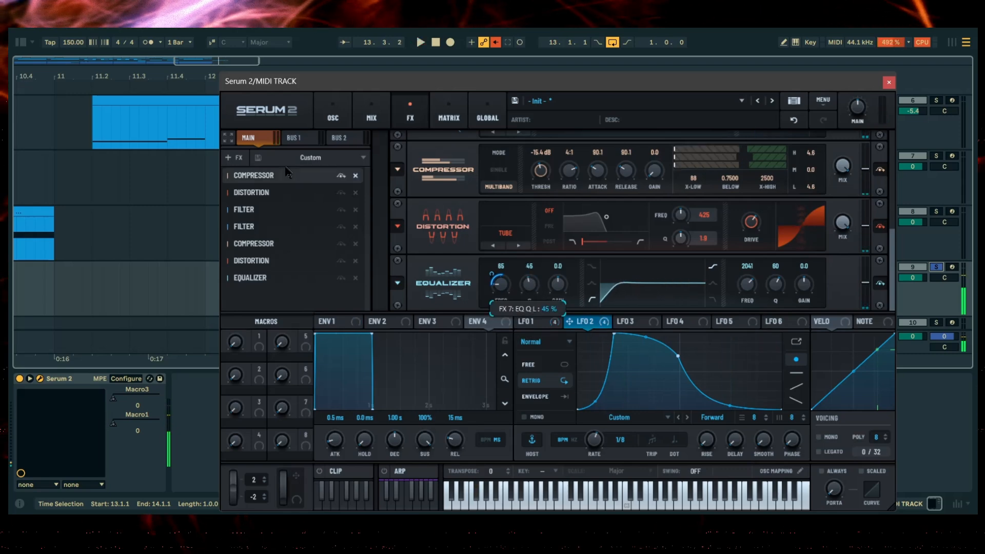
Add a Bode effect after the Equalizer, set its range to about 184 Hz and audition the bass.
left_click(235, 158)
key("space")
left_click(282, 175)
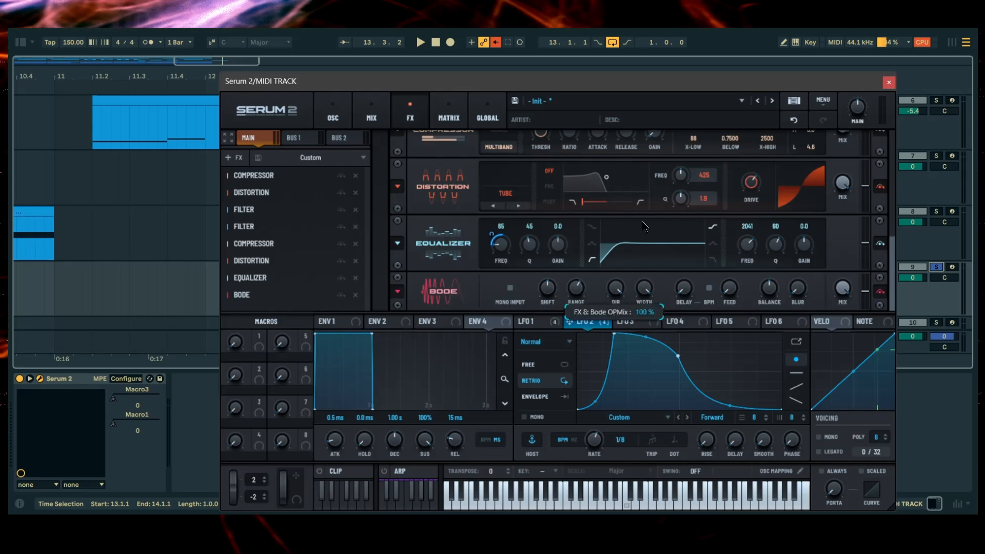
key("space")
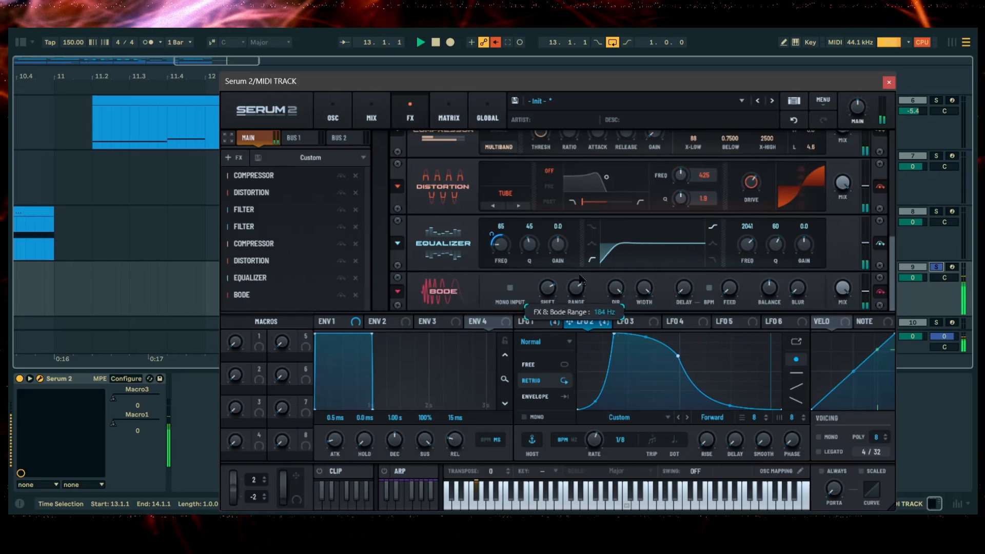
key("space")
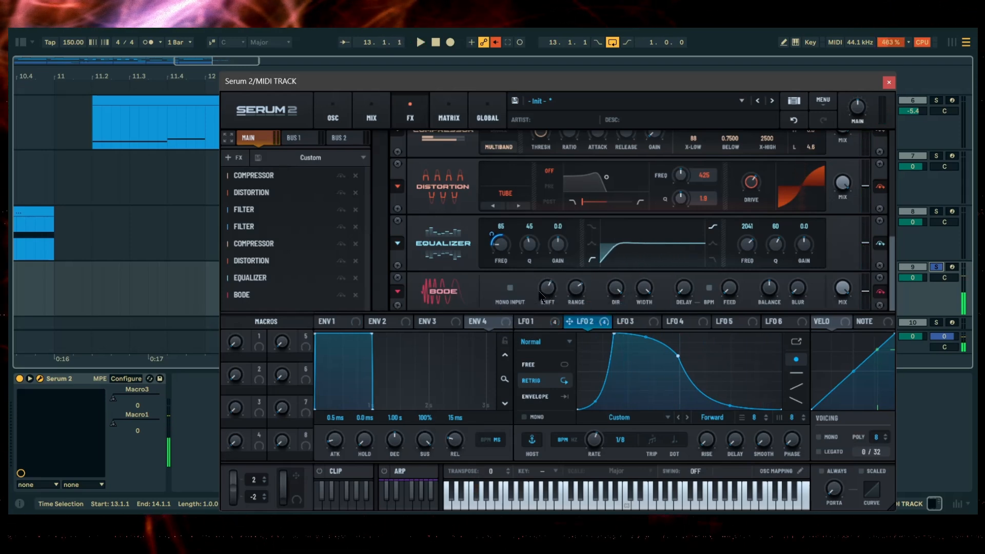
Modulate the Bode's shift with LFO 3, set LFO 3 to Envelope mode and audition the bass.
right_click(540, 292)
left_click(589, 394)
left_click(634, 325)
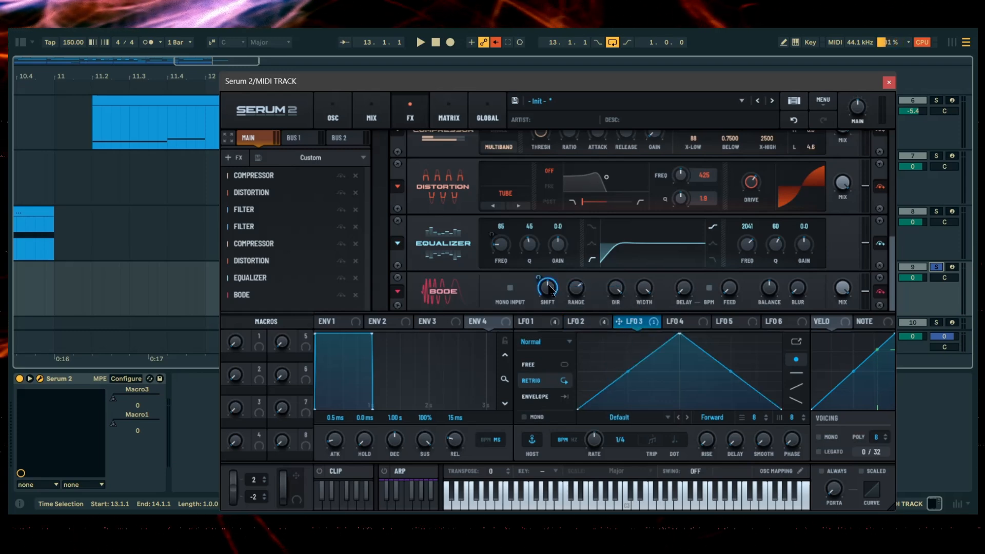
left_click(537, 396)
key("space")
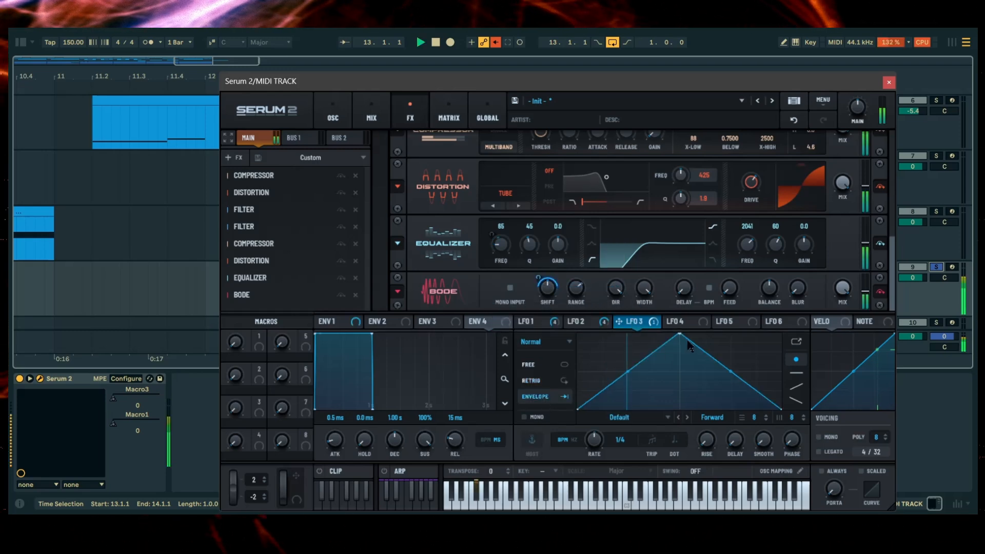
Reshape LFO 3 into a curve falling from its start with a short rise at the end, and set it to Retrig mode.
left_click_drag(680, 337, 582, 314)
key("space")
double_click(708, 370)
left_click_drag(781, 409, 781, 367)
double_click(744, 394)
left_click_drag(744, 395, 765, 414)
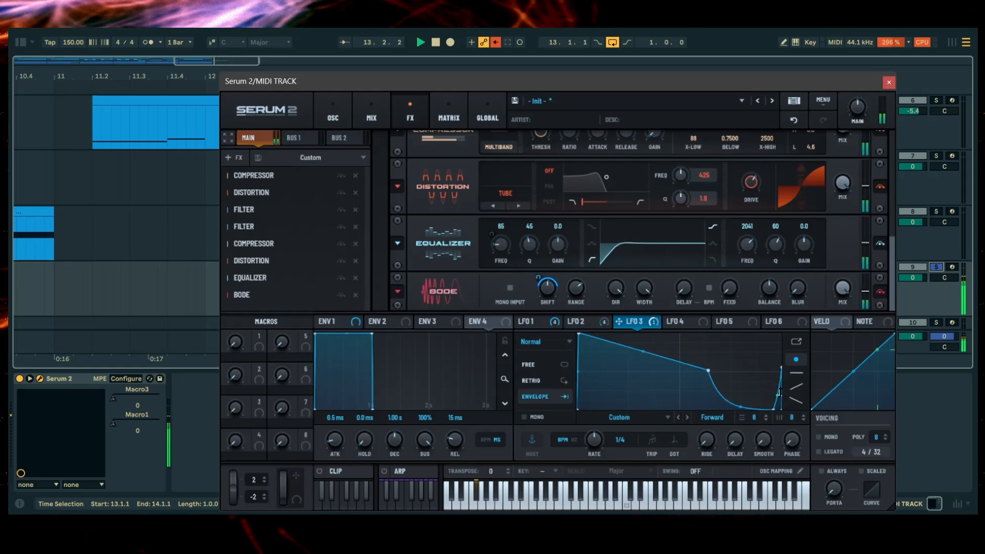
left_click_drag(709, 372, 648, 383)
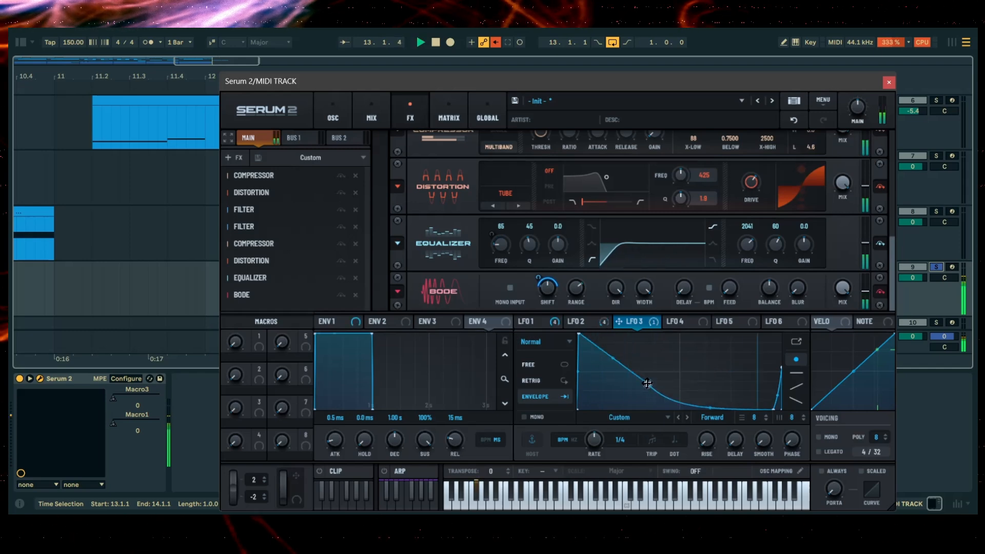
left_click(553, 381)
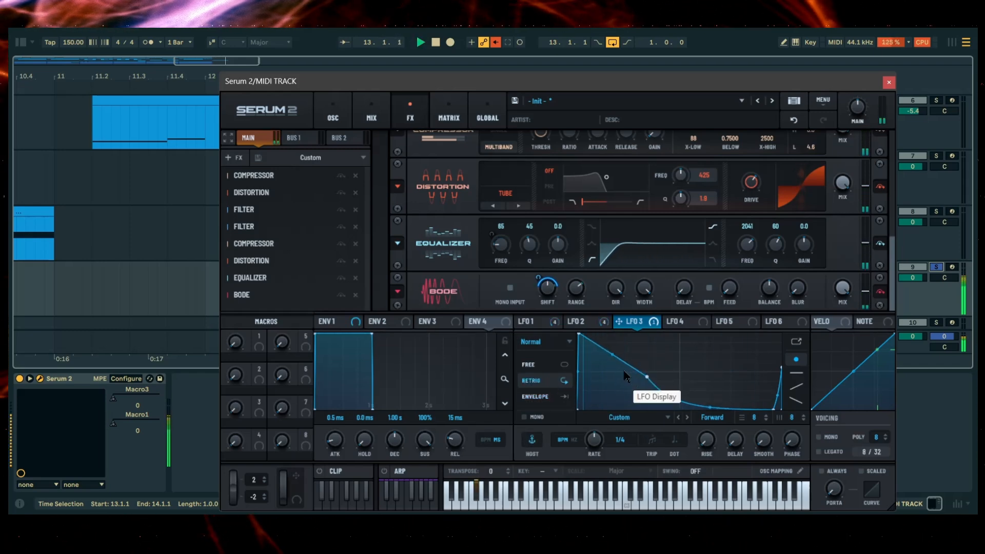
Reshape LFO 3 with an early peak, a curved dip and a high late plateau, and adjust the Bode's delay while auditioning.
left_click_drag(578, 335, 601, 323)
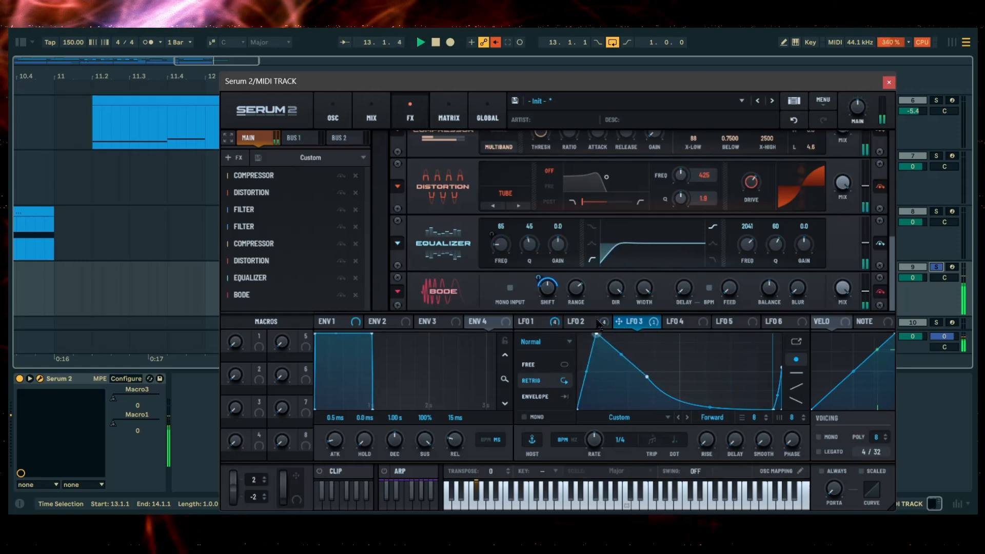
left_click_drag(769, 409, 765, 347)
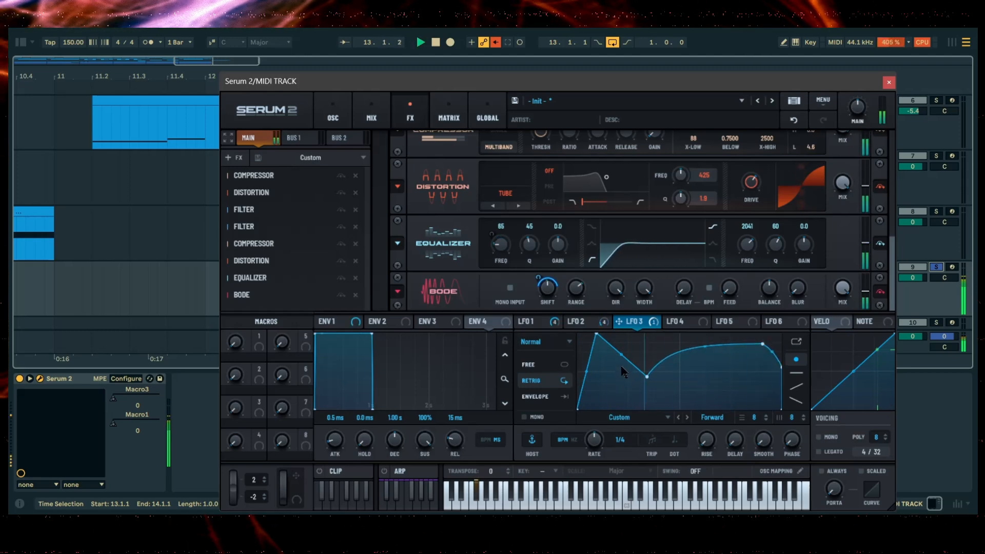
left_click_drag(626, 371, 625, 378)
mouse_move(763, 344)
left_mouse_down()
mouse_move(771, 395)
mouse_move(770, 348)
left_mouse_up()
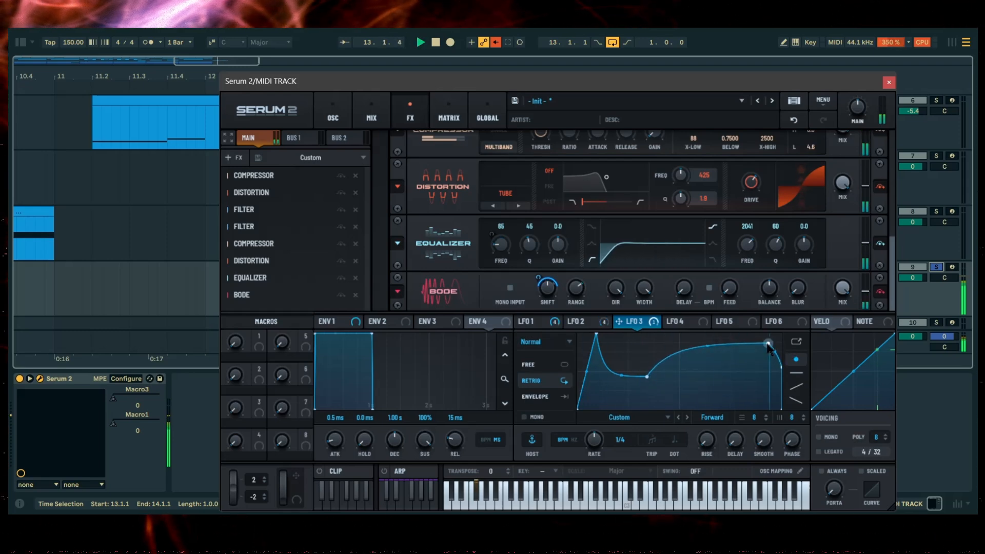
left_click_drag(681, 290, 676, 263)
key("space")
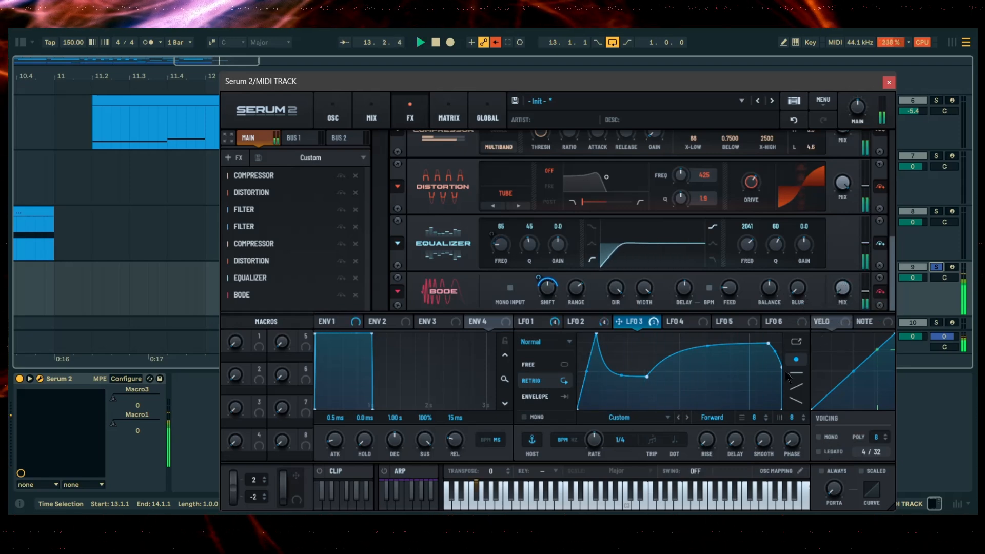
Add a Filter effect at the end of the chain and set its type to Combs.
left_click(231, 157)
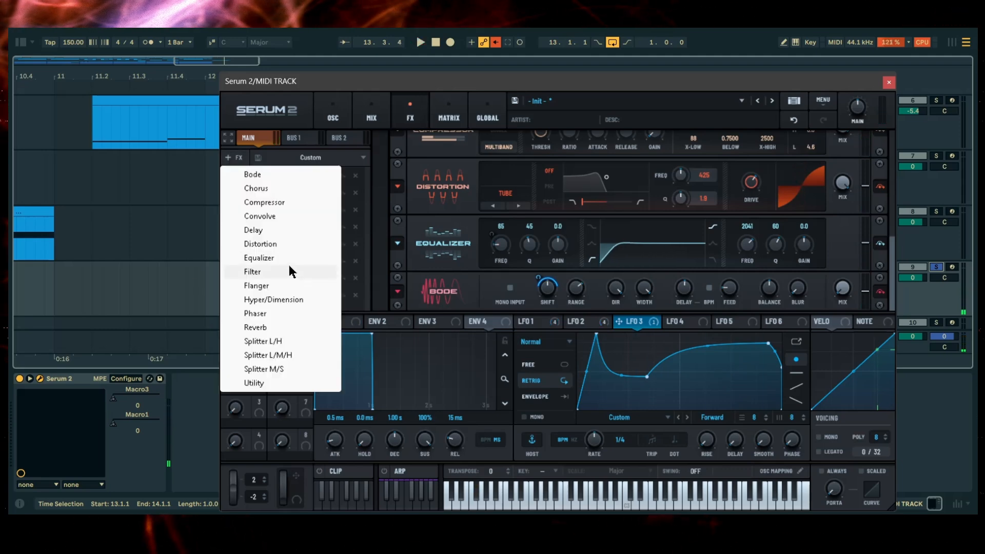
left_click(264, 272)
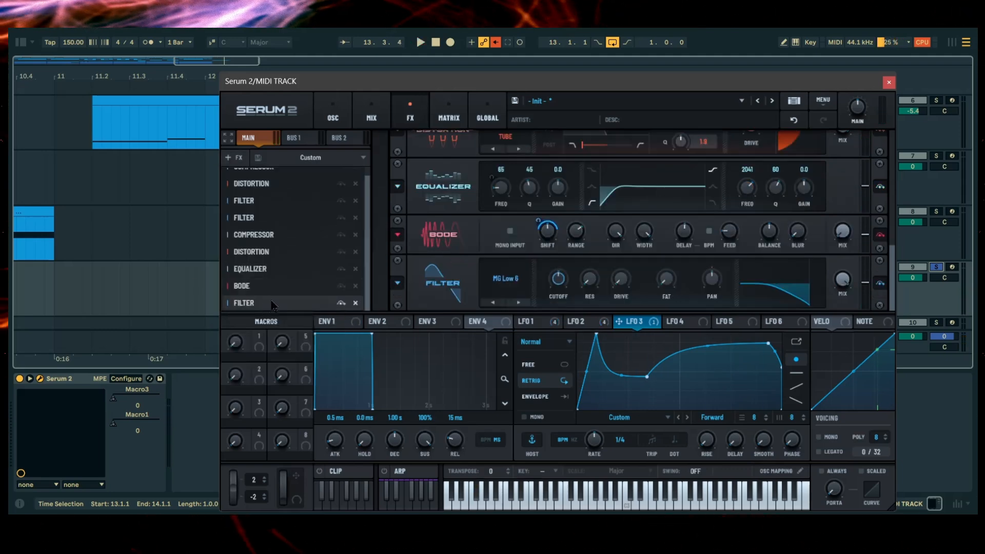
left_click(505, 278)
mouse_move(527, 348)
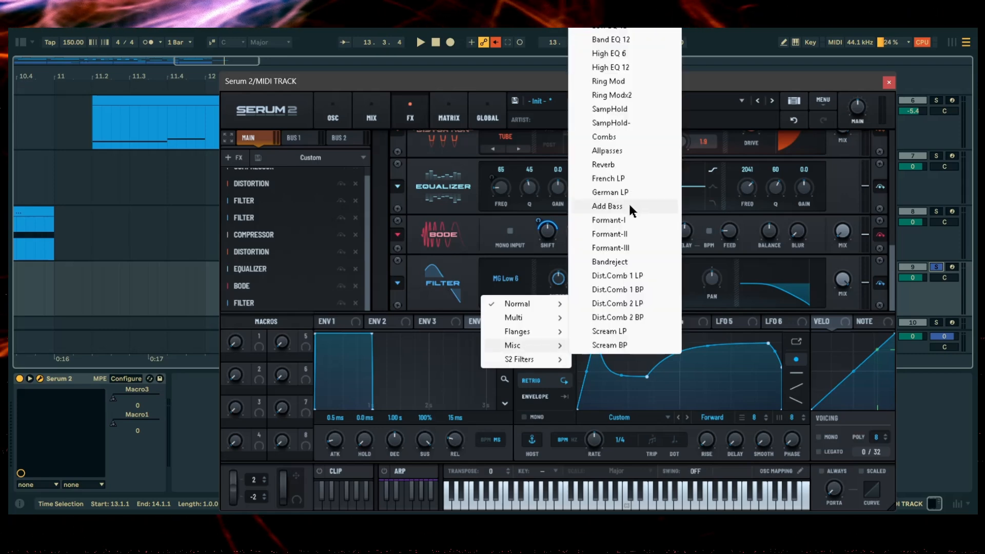
left_click(616, 137)
Set the Combs filter's drive to about 36% and adjust its resonance and cutoff while auditioning the bass.
left_click_drag(554, 298, 555, 293)
left_click_drag(624, 281, 630, 246)
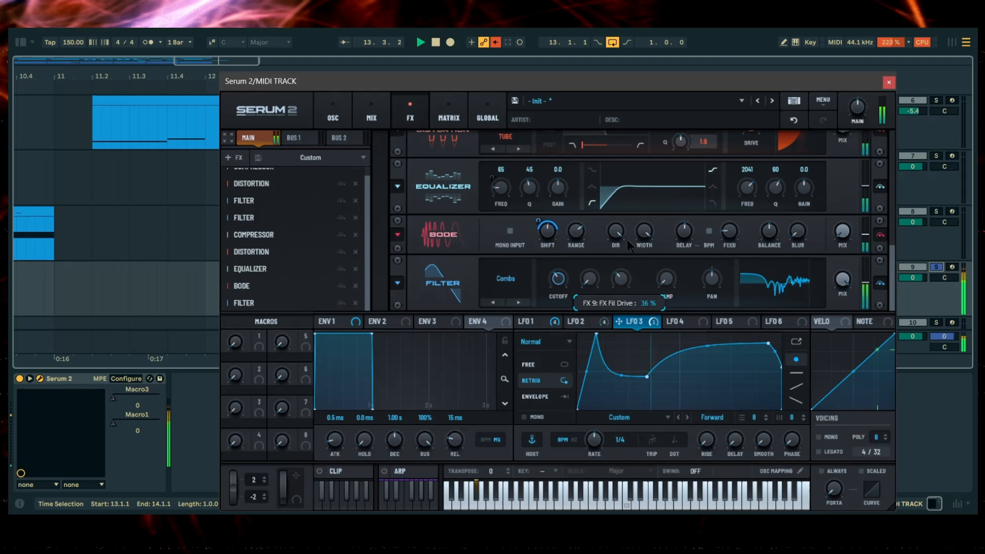
key("space")
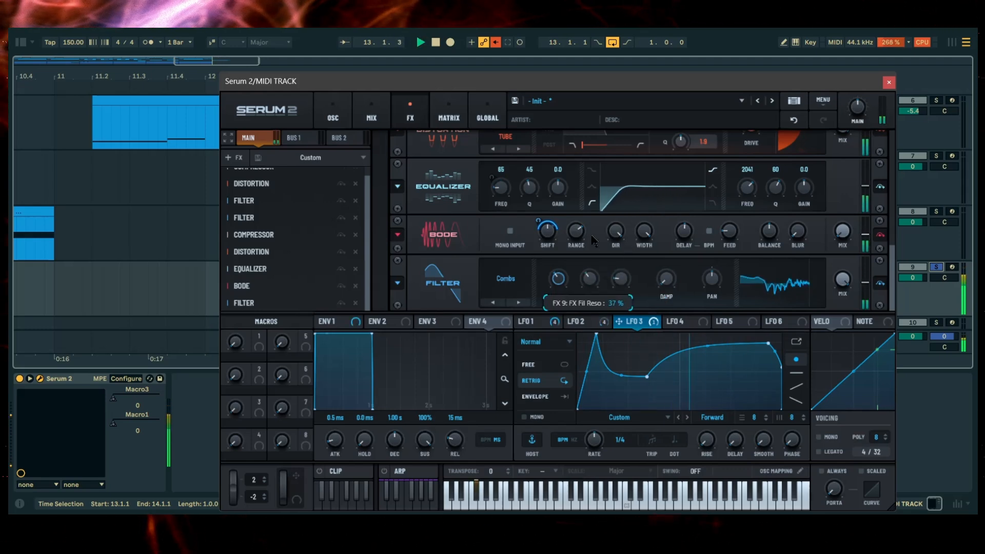
left_click_drag(589, 280, 587, 277)
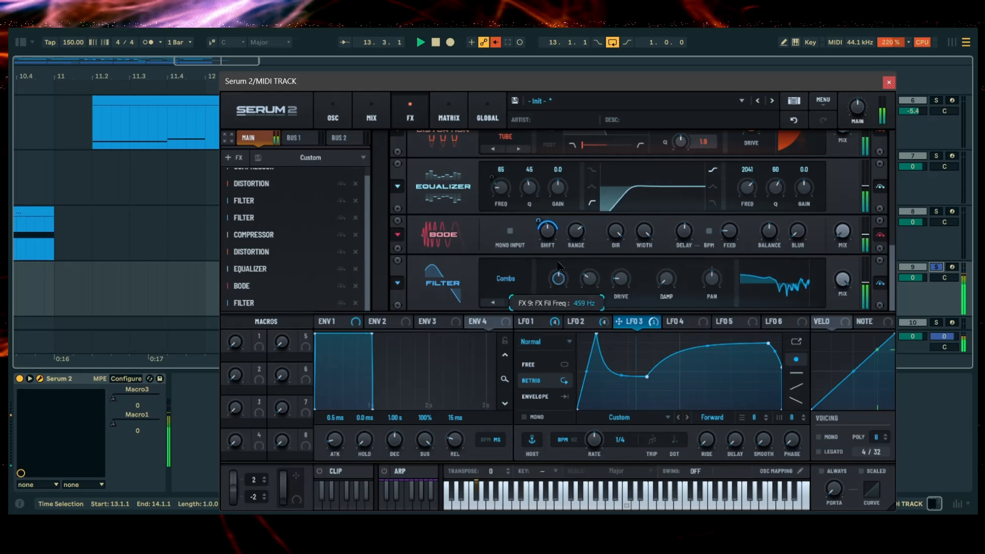
key("space")
Try modulating the Combs filter's cutoff with LFO 2 and remove the modulator from it.
left_click(582, 323)
key("space")
key("space")
left_click_drag(587, 324, 559, 280)
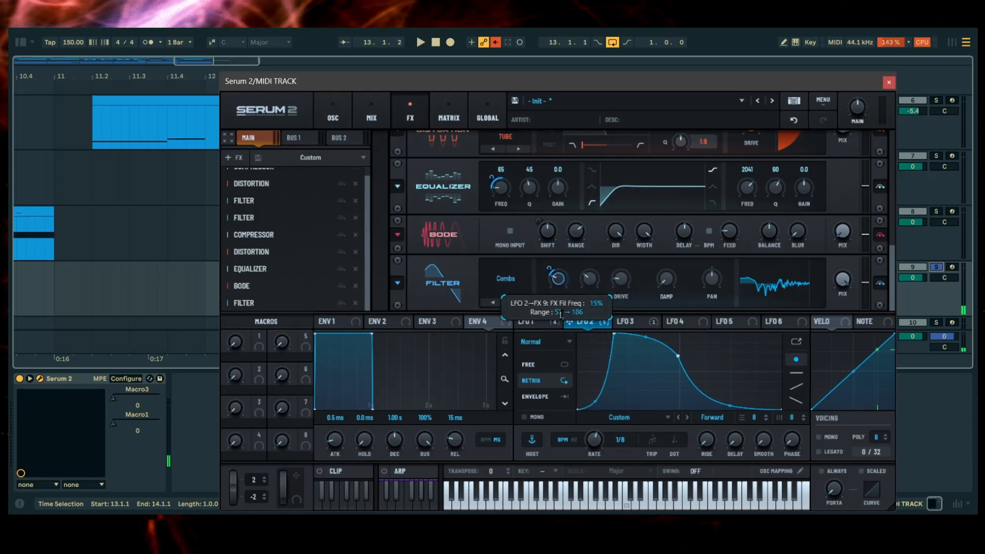
right_click(557, 279)
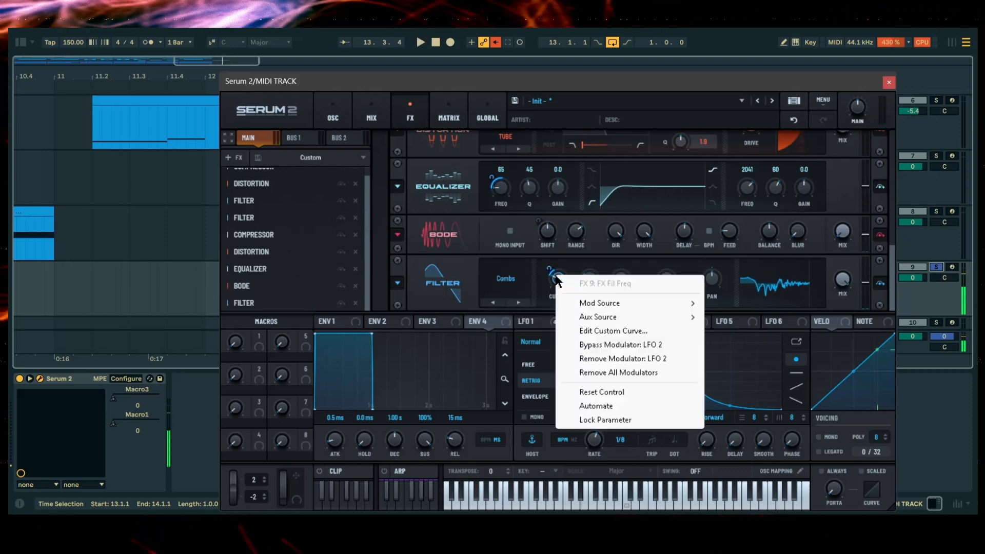
left_click(623, 373)
Adjust the Combs filter's cutoff while auditioning the bass.
key("space")
mouse_move(561, 277)
left_mouse_down()
mouse_move(552, 251)
mouse_move(551, 277)
left_mouse_up()
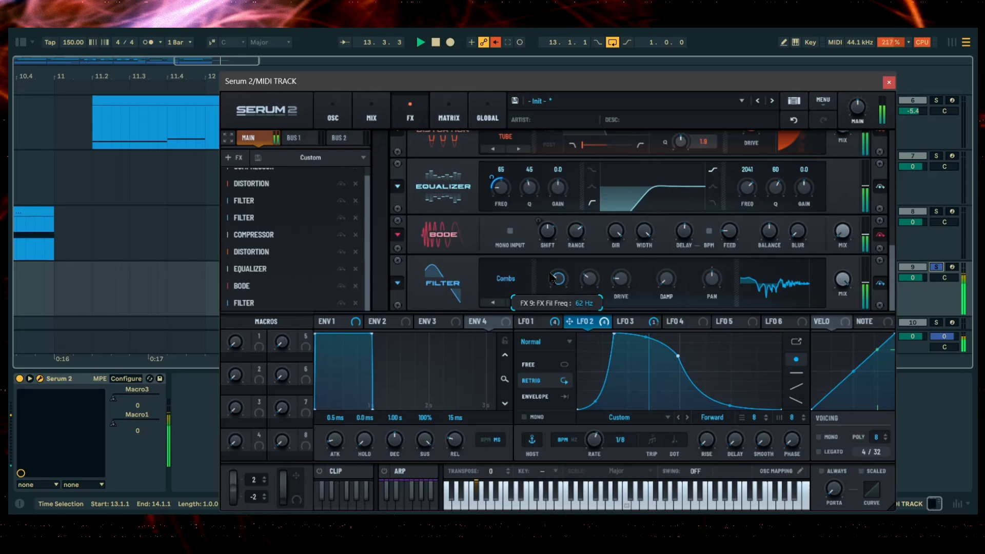
key("space")
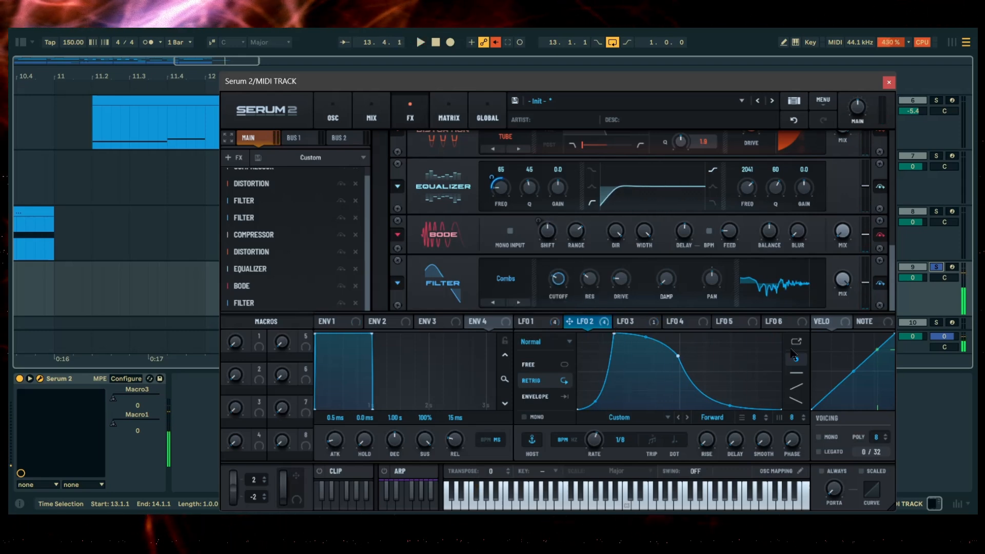
Audition the bass with the oscillators shown and close the Serum 2 window.
left_click(333, 114)
key("space")
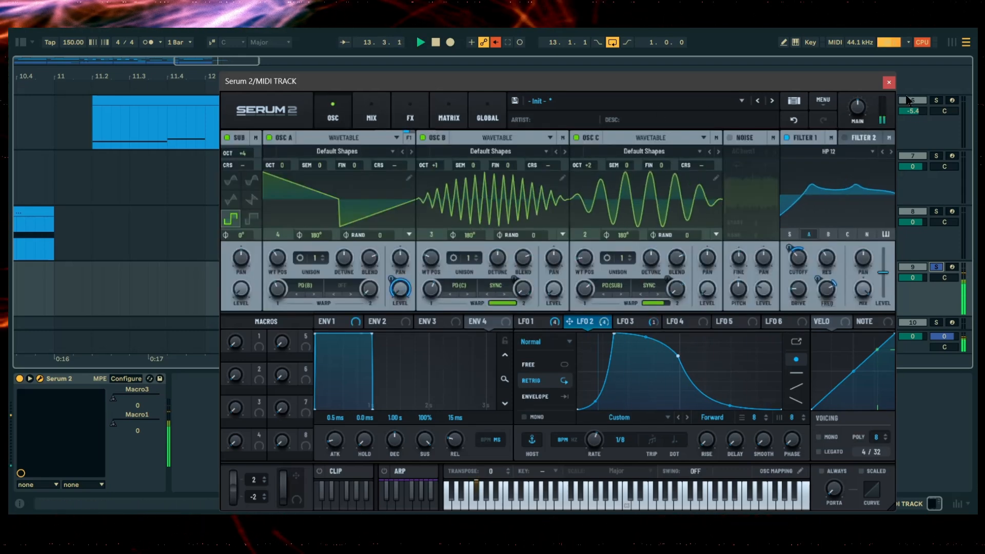
left_click(889, 83)
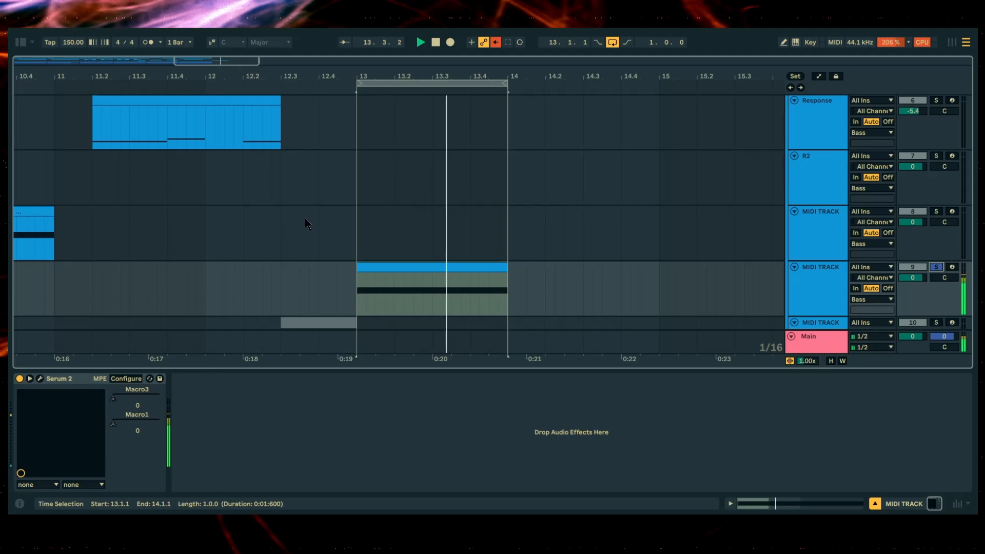
Turn off looping and the track solo, and place the insert mark at 11.1.1.
left_click(168, 249)
key("space")
left_click(55, 280)
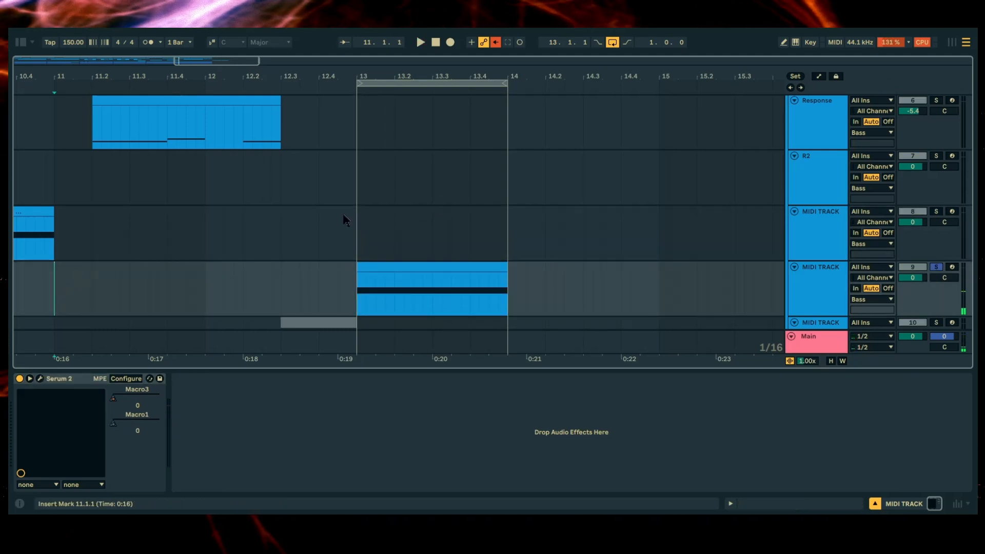
left_click(613, 42)
left_click(57, 190)
Show the Bass group's device chain and enable its first OTT-1 after viewing its settings.
scroll(557, 227, "up", 5)
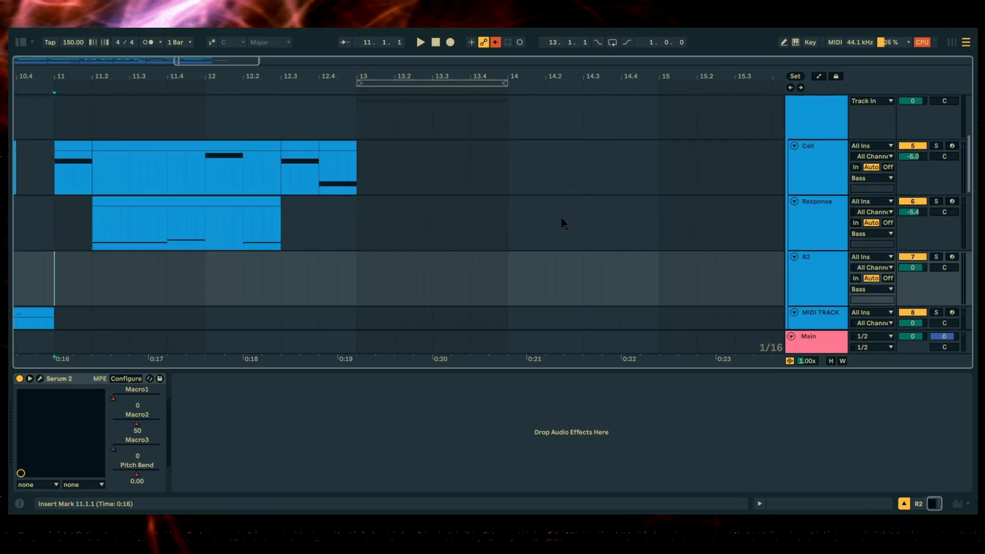
left_click(795, 165)
left_click(16, 427)
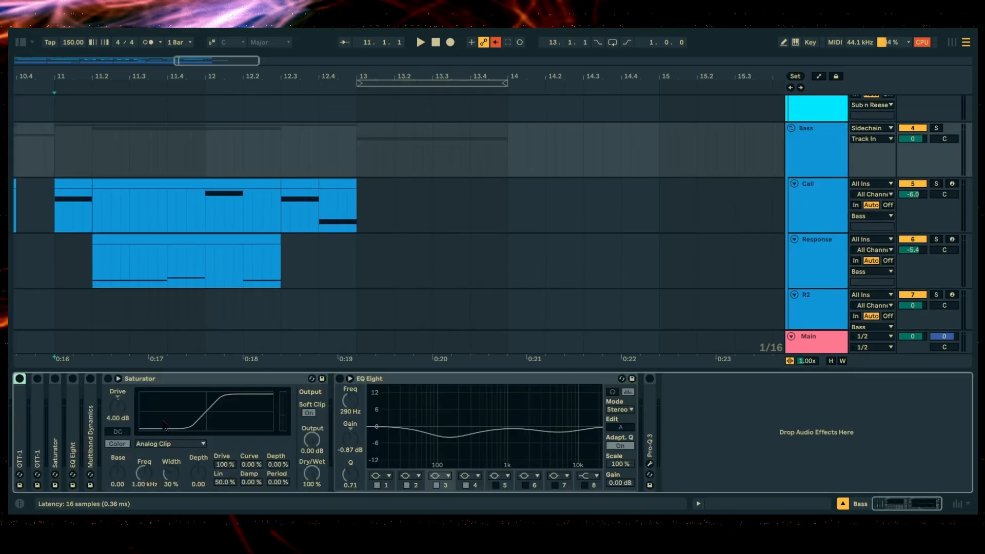
double_click(24, 424)
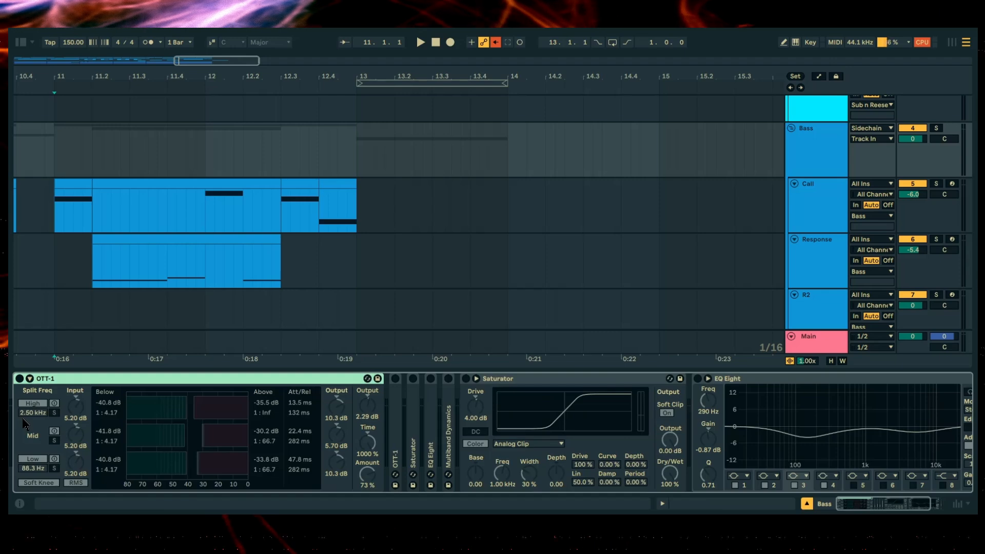
left_click(19, 379)
double_click(131, 382)
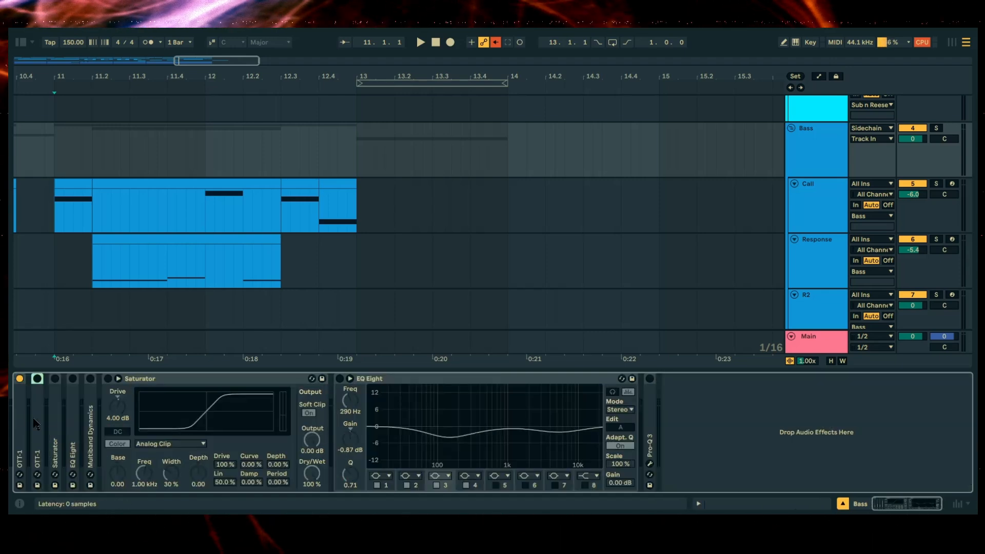
Enable the Bass group's second OTT-1, first Saturator and first EQ Eight, viewing the OTT-1 and Saturator settings.
double_click(36, 423)
double_click(100, 381)
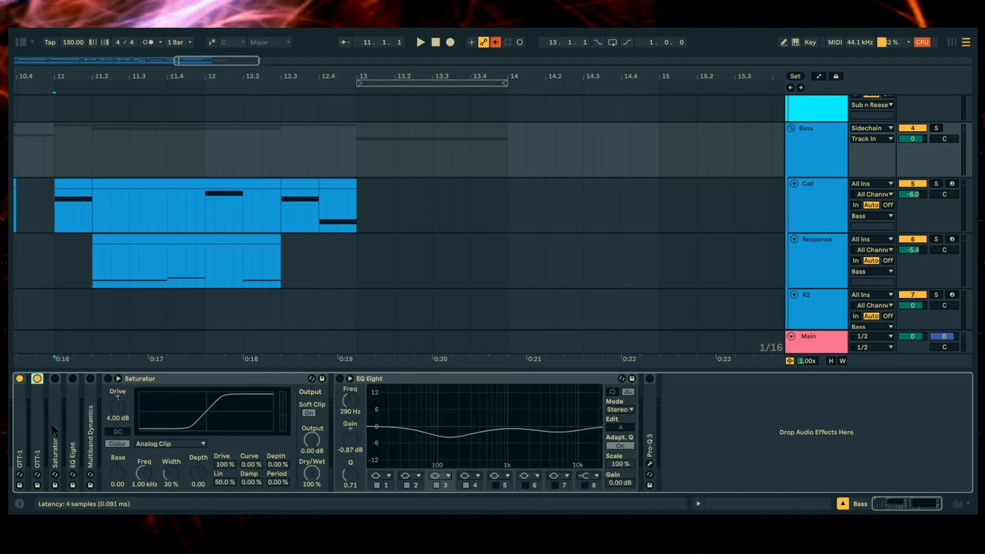
left_click(55, 379)
double_click(55, 387)
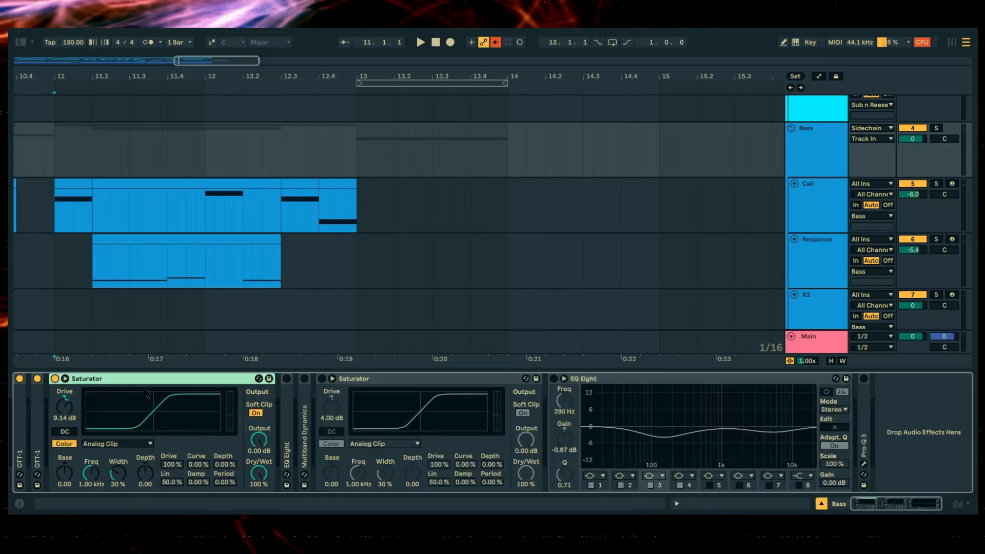
double_click(195, 383)
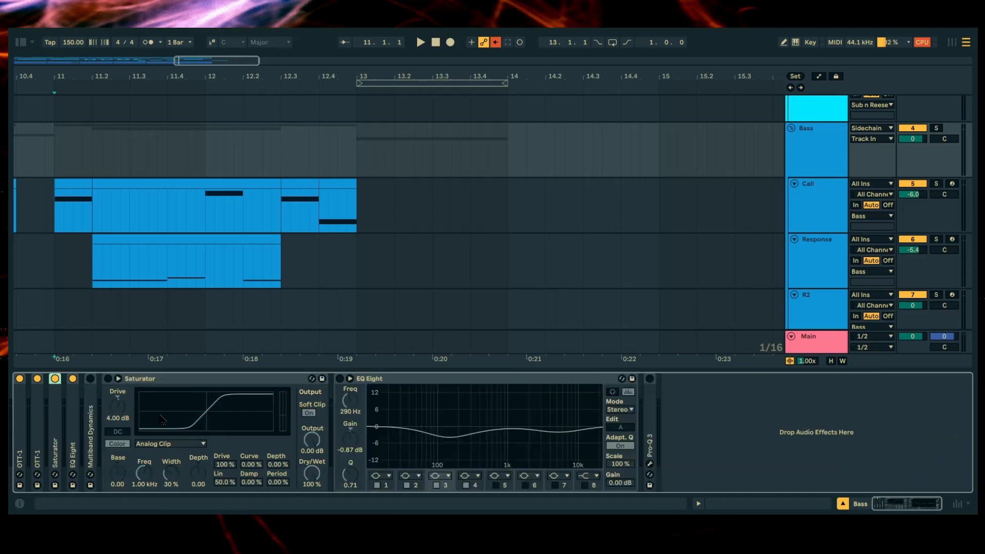
Expand the Bass group's first EQ Eight, solo the group and audition it from 11.1.1.
double_click(73, 419)
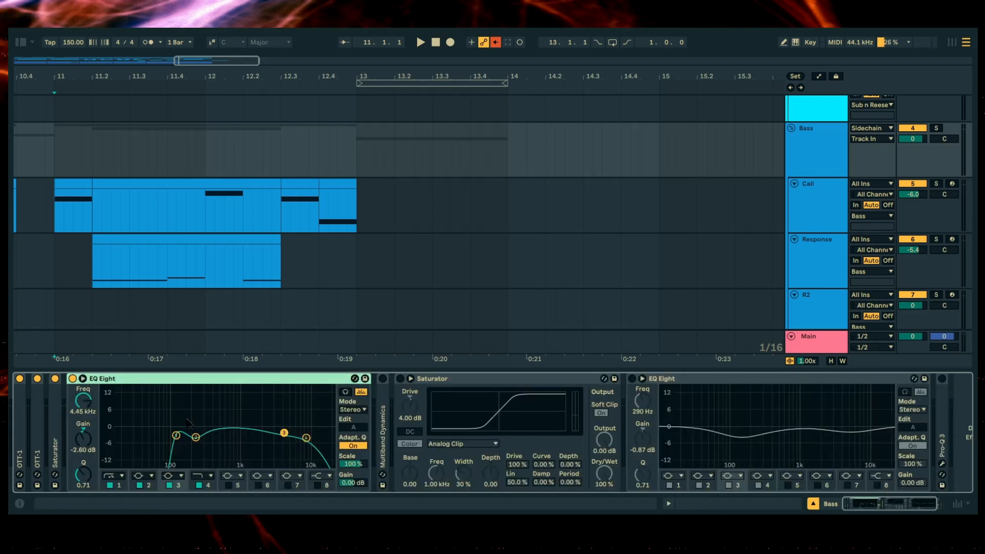
key("space")
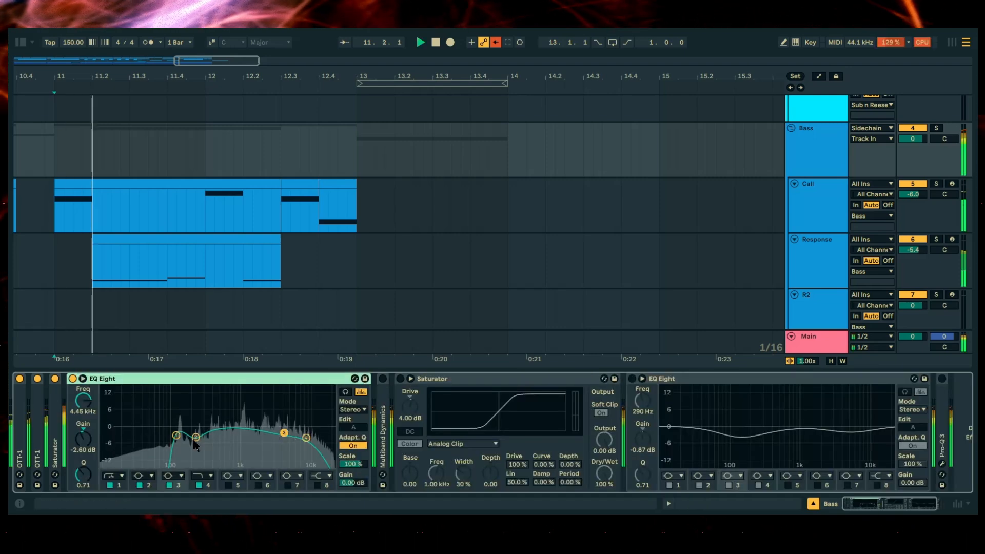
key("s")
key("space")
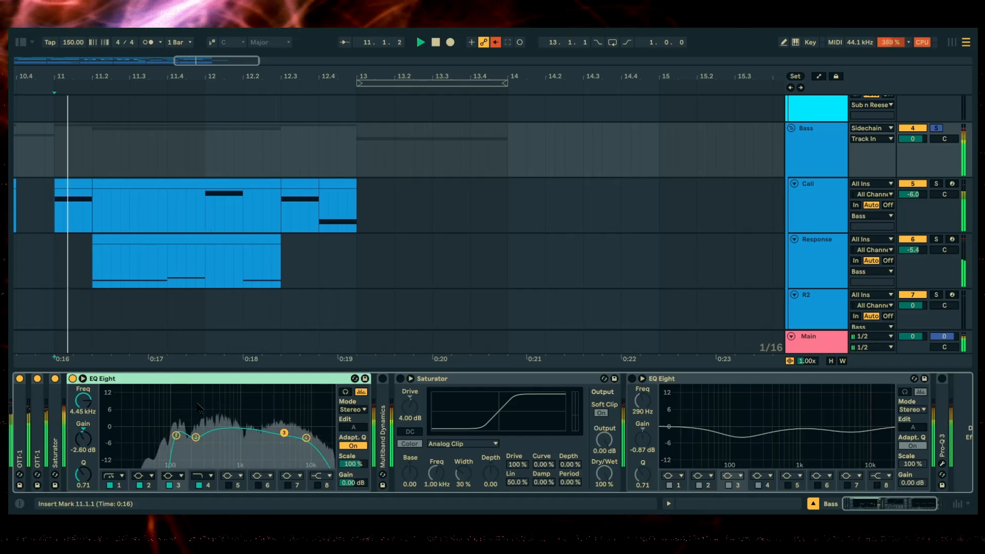
key("space")
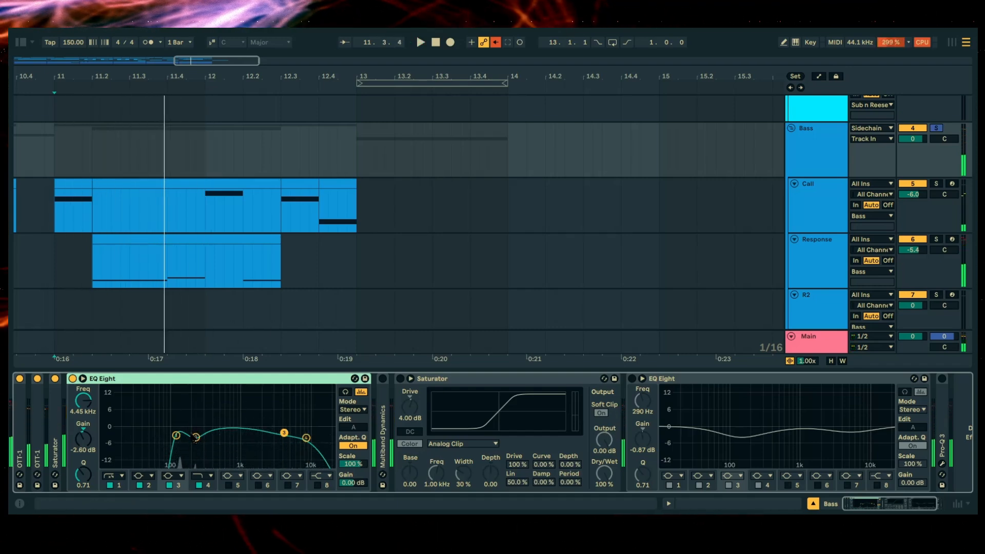
Enable Multiband Dynamics on the Bass group and compare the sound with it bypassed and active.
double_click(276, 379)
double_click(92, 426)
key("space")
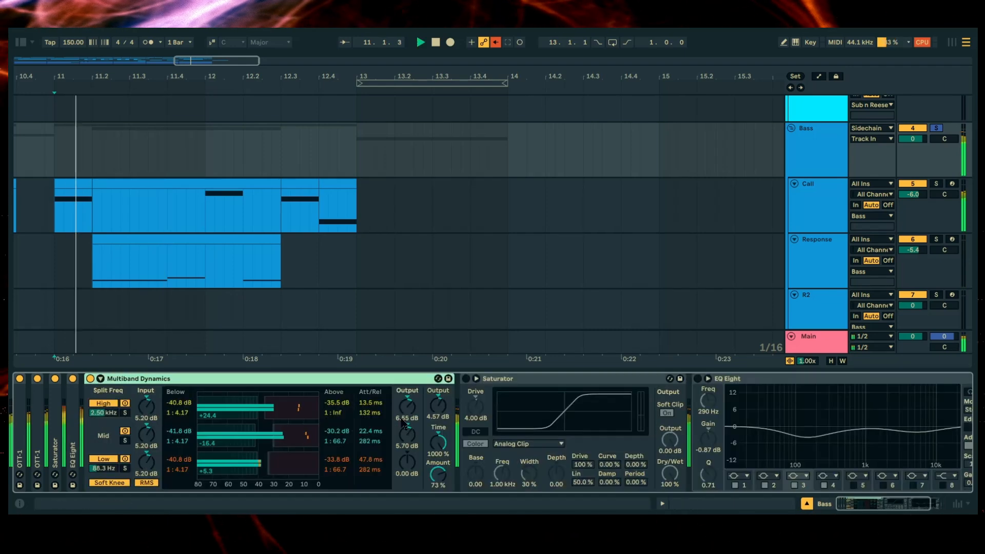
left_click(91, 380)
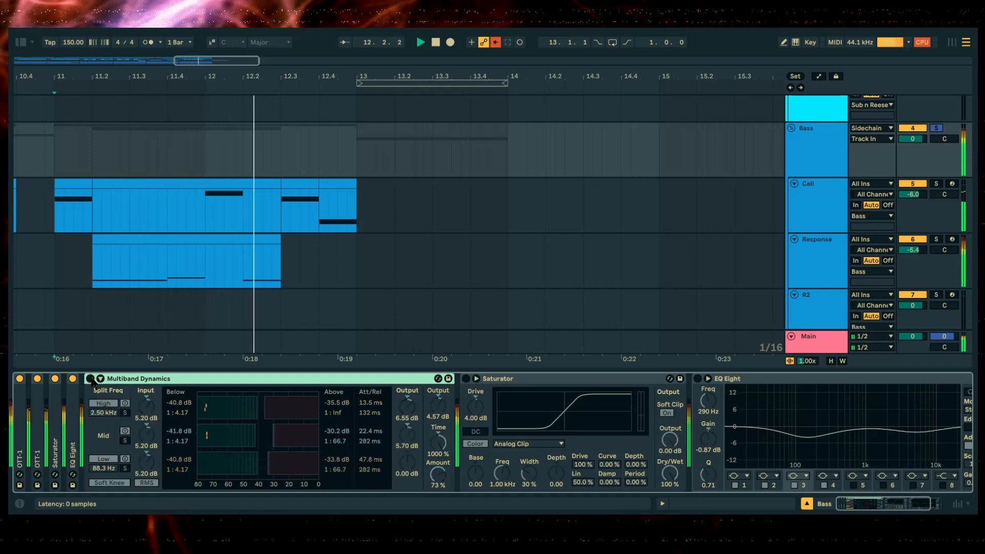
left_click(91, 380)
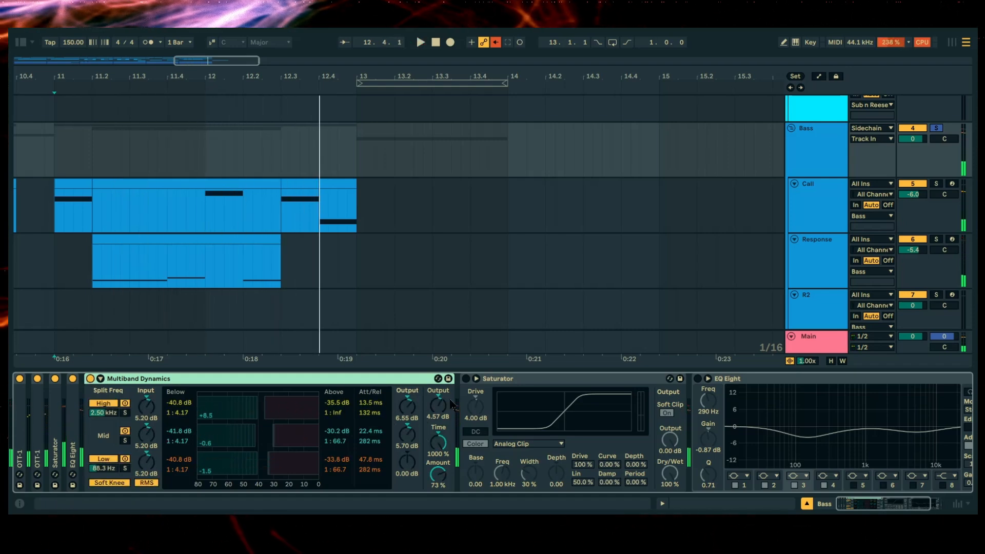
key("space")
Enable the Saturator after Multiband Dynamics and audition the Bass group.
left_click(466, 378)
key("space")
key("space")
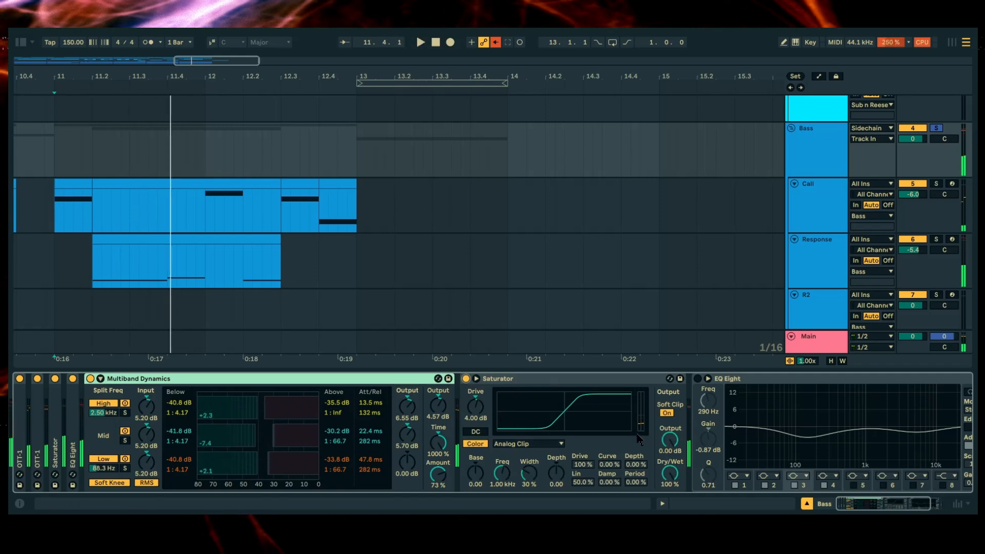
Enable the Bass group's final EQ Eight, collapse the Saturator before it and audition the bass from 11.1.1.
left_click(698, 378)
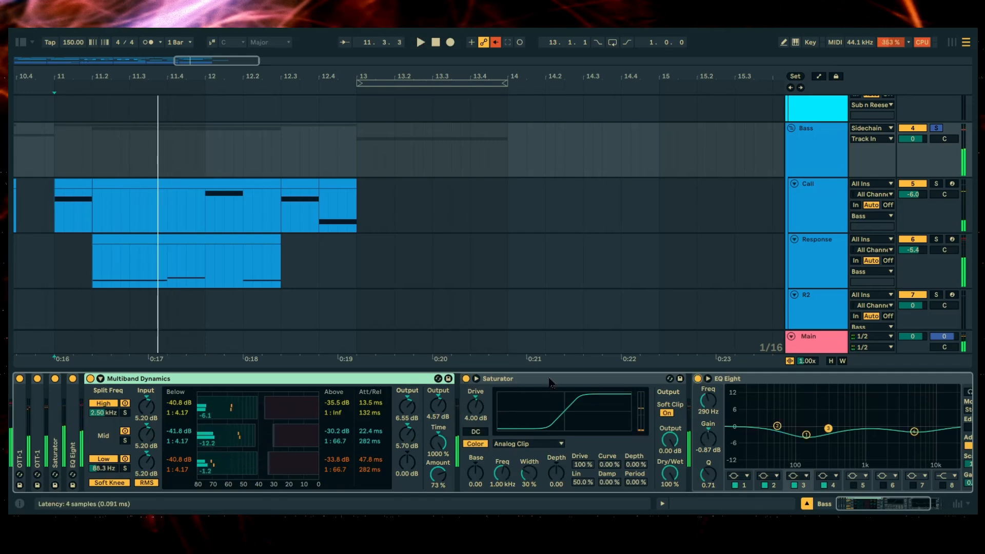
double_click(556, 380)
key("space")
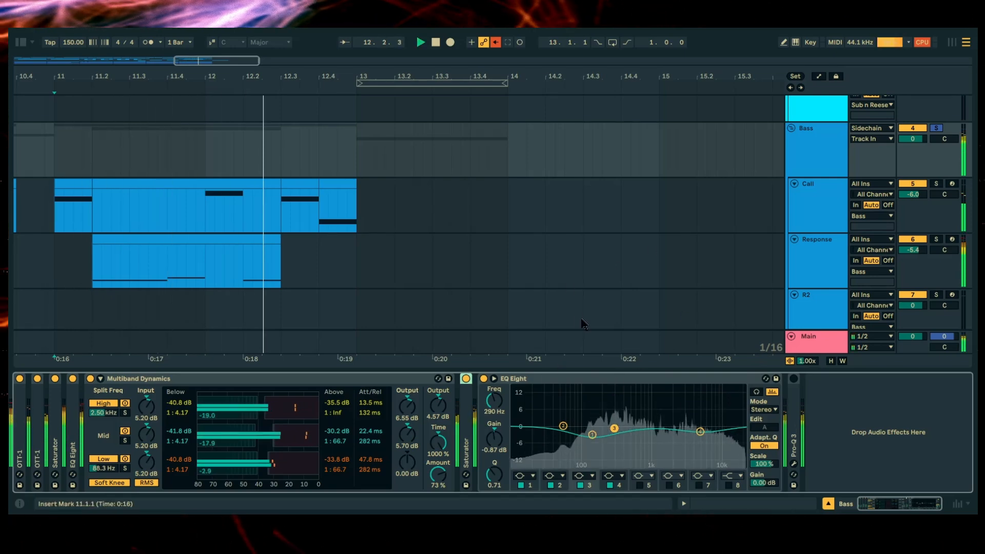
left_click(297, 181)
scroll(297, 181, "down", 5)
scroll(288, 217, "down", 10)
key("space")
key("space")
Duplicate the synth, vocal and percussion clips spanning 11.1.1 to 13.1.1 so they fill 13.1.1 to 15.1.1.
scroll(329, 293, "down", 3)
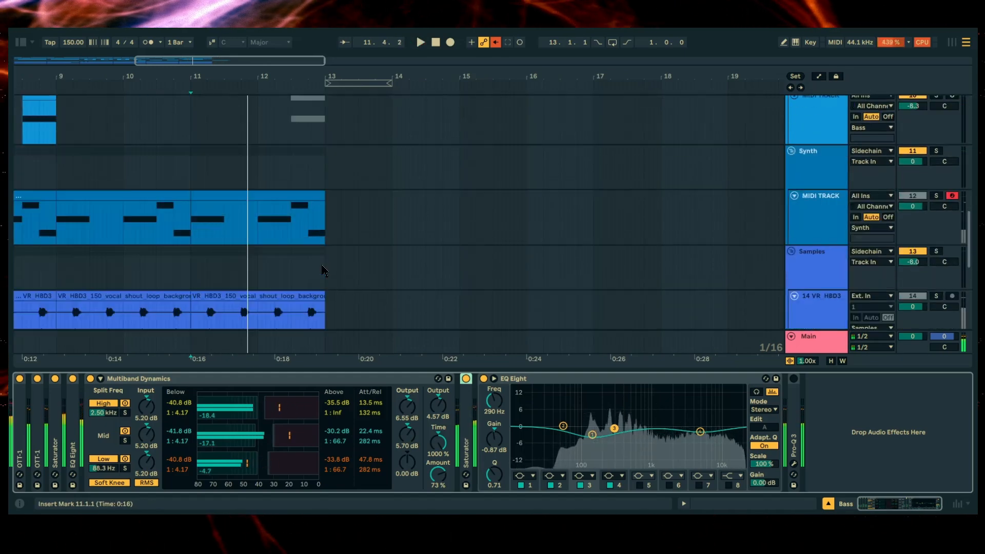
left_click(329, 226)
key("space")
left_click_drag(329, 226, 191, 338)
key("ctrl+d")
scroll(339, 231, "up", 1)
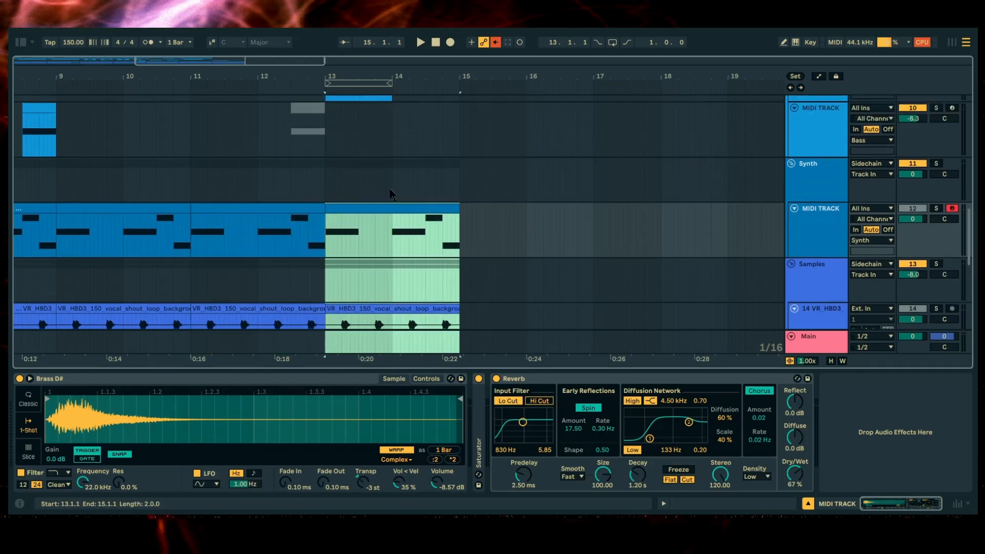
Copy the first beat of the Call track's clip, from 11.1.1 to 11.2.1, to 13.1.1.
left_click(341, 180)
scroll(357, 224, "up", 2)
scroll(358, 224, "down", 6)
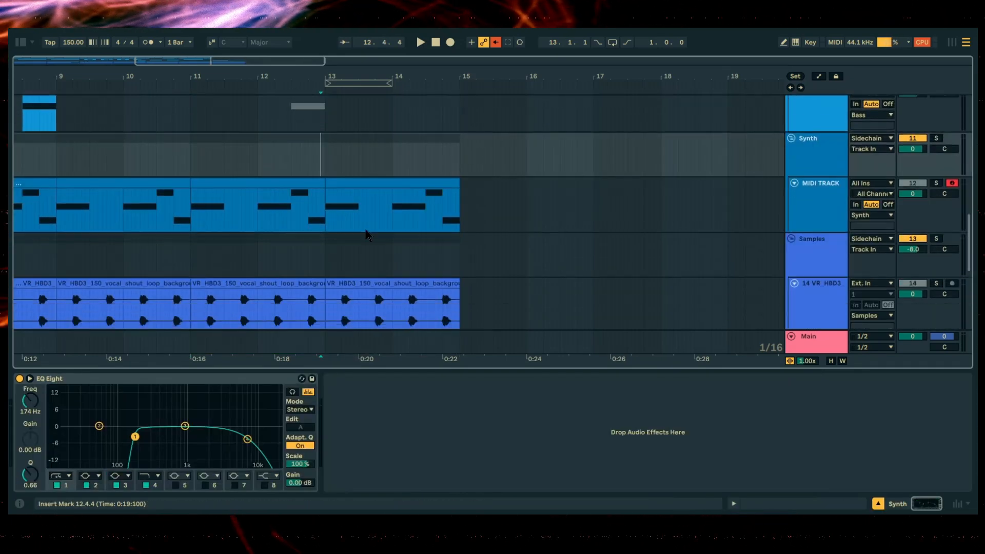
scroll(366, 233, "up", 6)
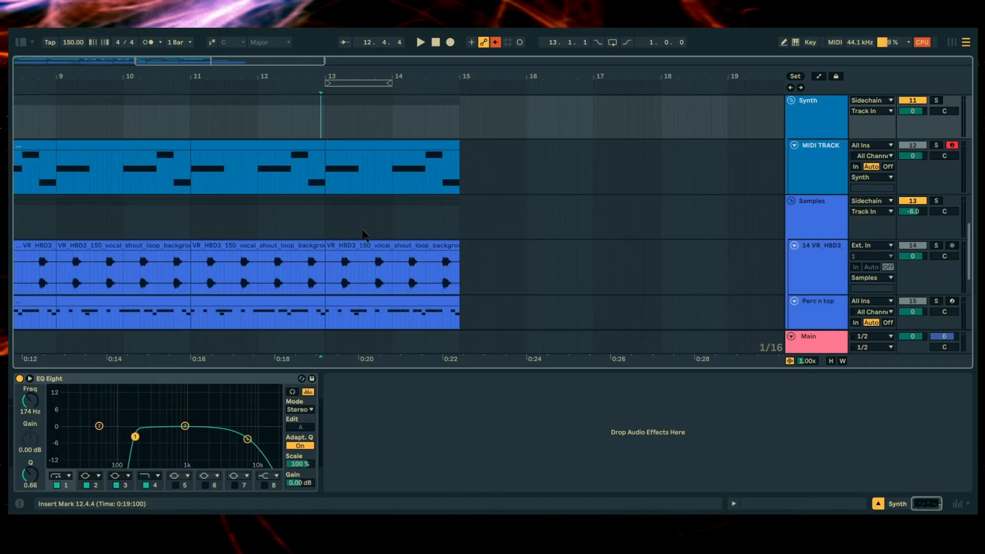
left_click(191, 180)
scroll(567, 248, "up", 5)
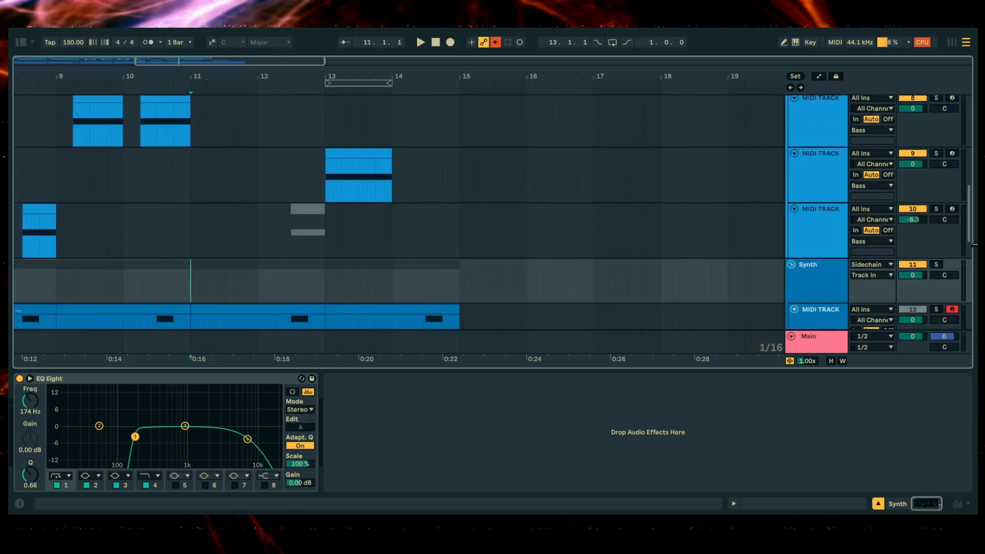
scroll(959, 172, "up", 3)
scroll(959, 172, "up", 4)
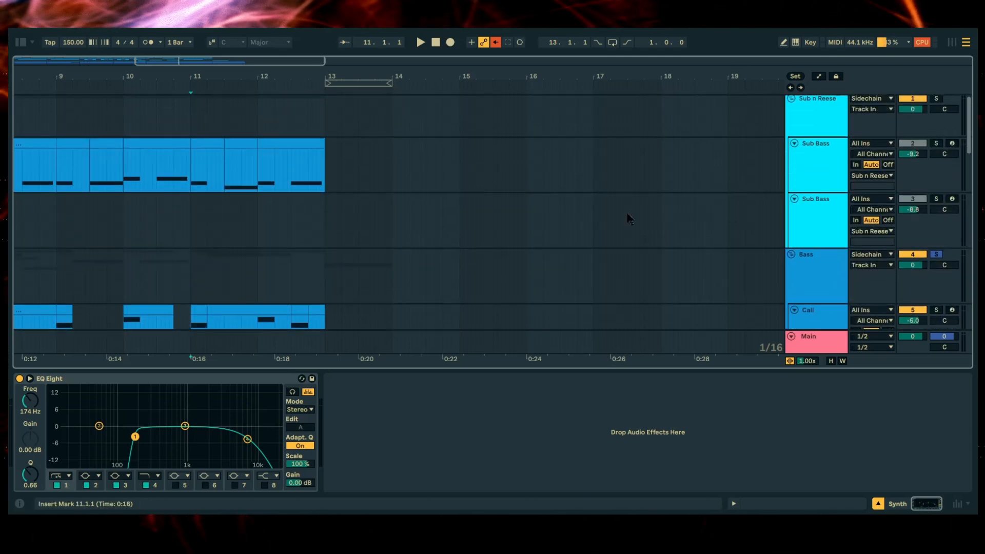
left_click_drag(193, 236, 207, 239)
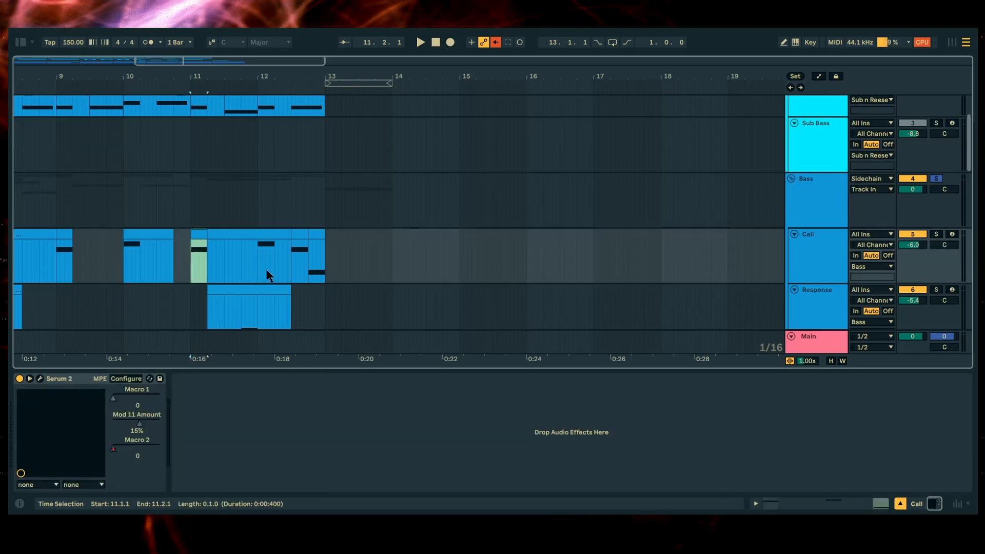
left_click(326, 272)
key("ctrl+v")
Duplicate the first Sub Bass track's clips from 11.1.1 to 13.1.1 into the following two bars.
scroll(250, 109, "up", 2)
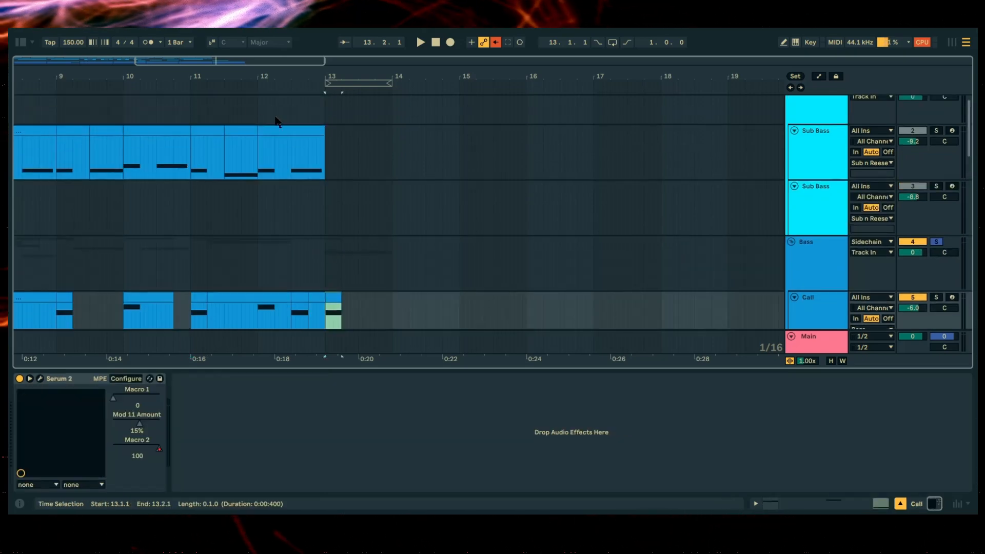
left_click_drag(329, 165, 212, 166)
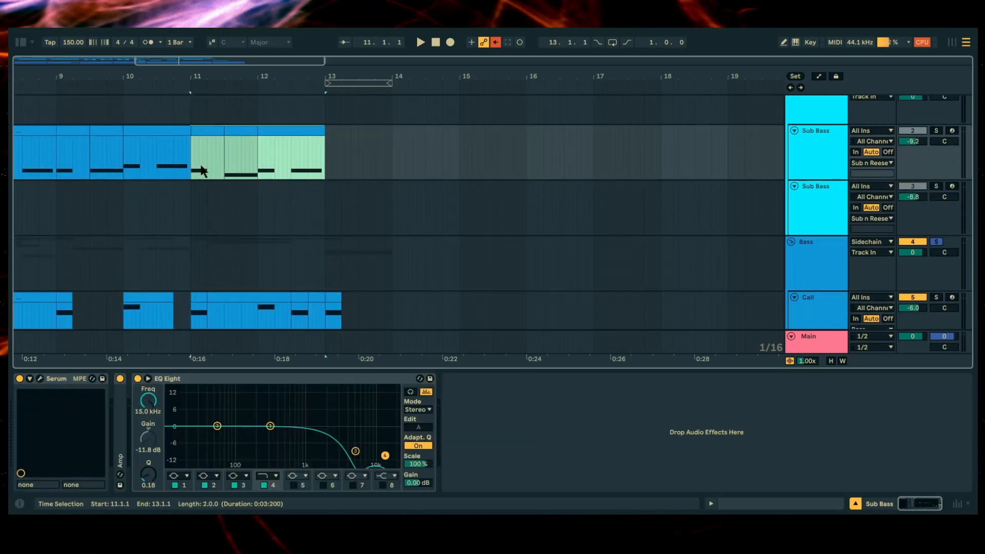
key("ctrl+d")
Move the bass clip on track 9 to start at 13.2.1 and audition the lead-in from 12.3.4.
scroll(346, 264, "down", 8)
left_click_drag(363, 288, 378, 288)
left_click(210, 293)
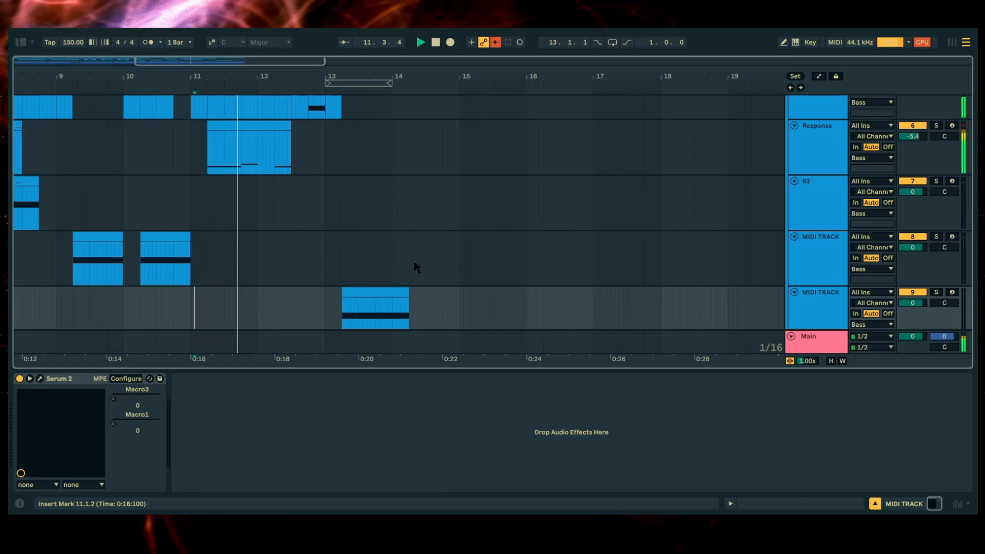
left_click(304, 303)
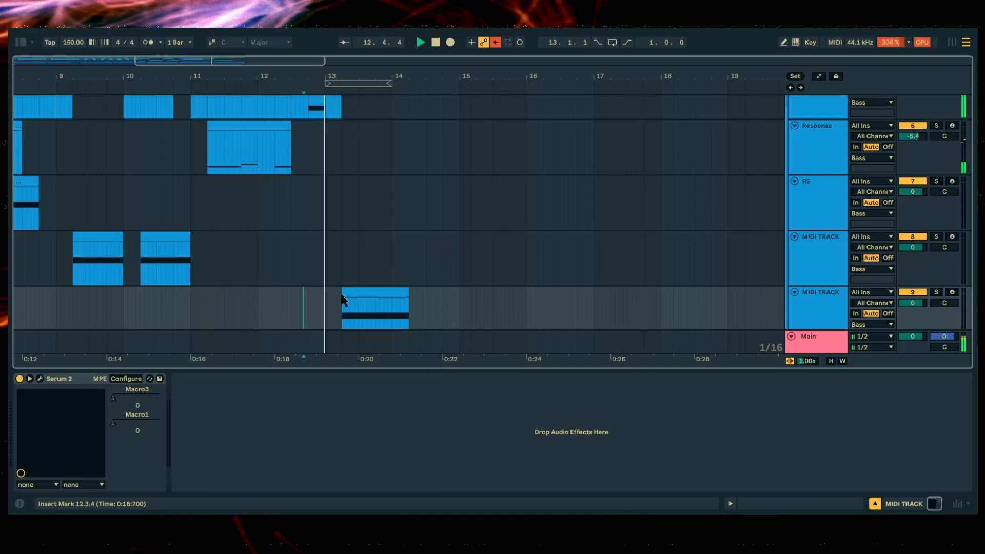
scroll(318, 296, "up", 2)
scroll(336, 204, "down", 4)
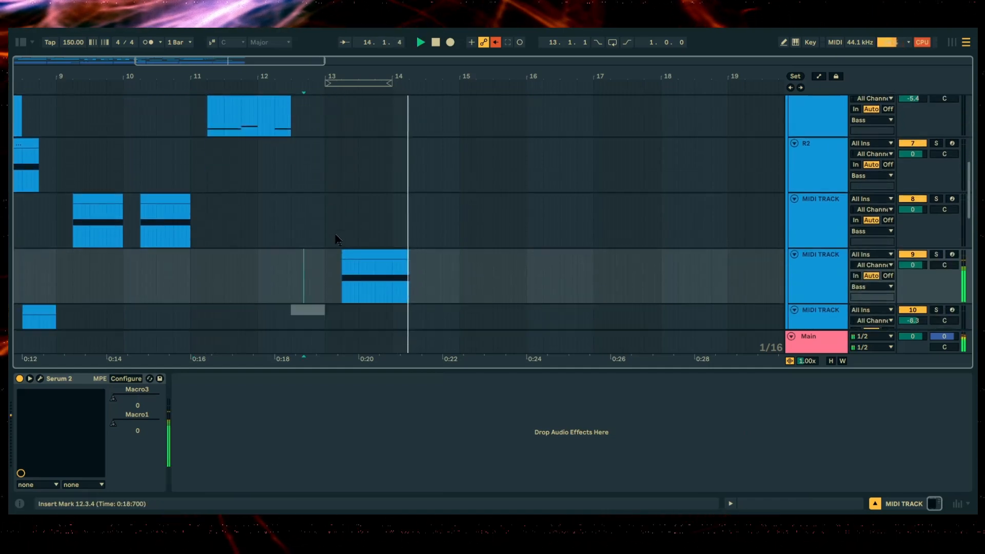
Audition track 9's bass clip from 13.1.1 and extend its end to 15.1.1.
left_click(326, 285)
scroll(363, 264, "up", 2)
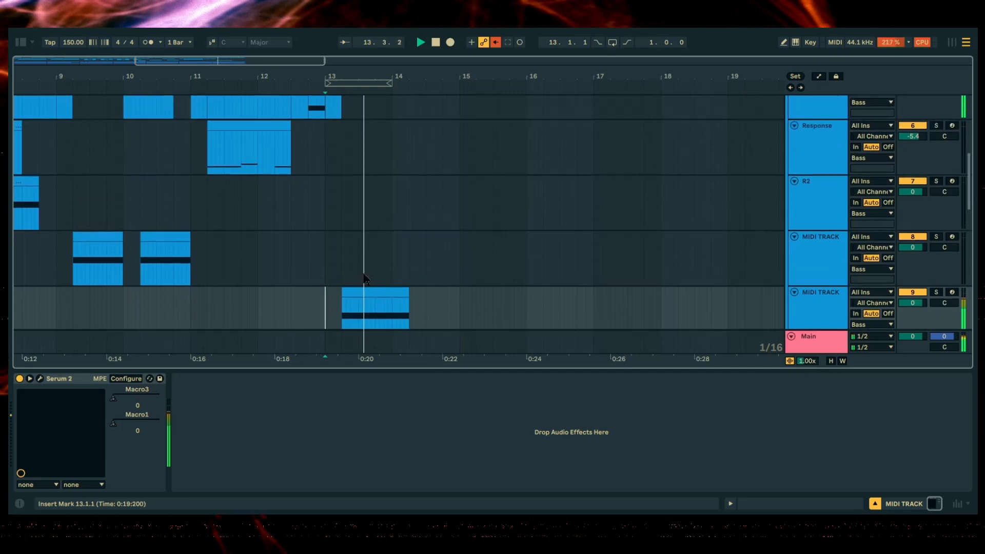
scroll(367, 265, "down", 2)
scroll(367, 264, "up", 2)
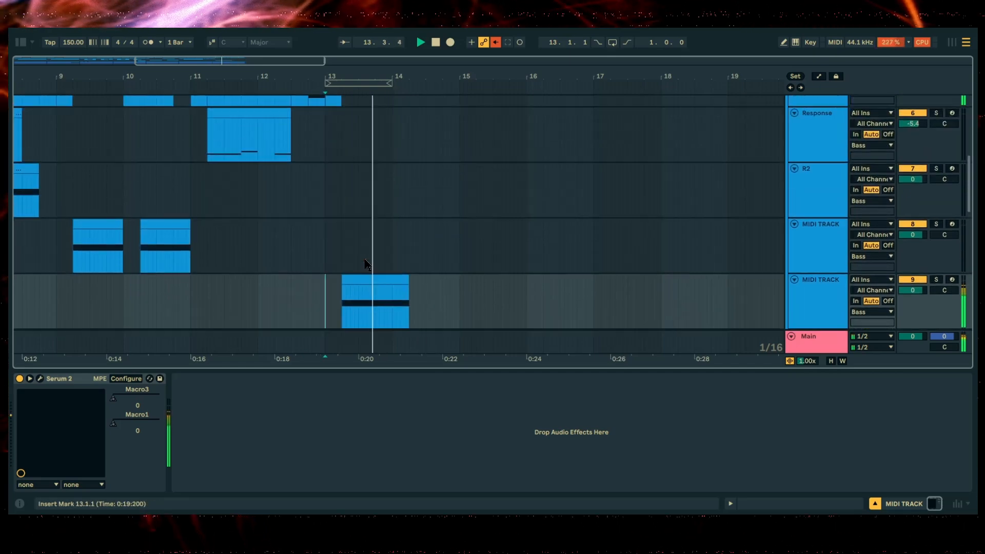
scroll(390, 279, "down", 2)
left_click_drag(407, 255, 460, 256)
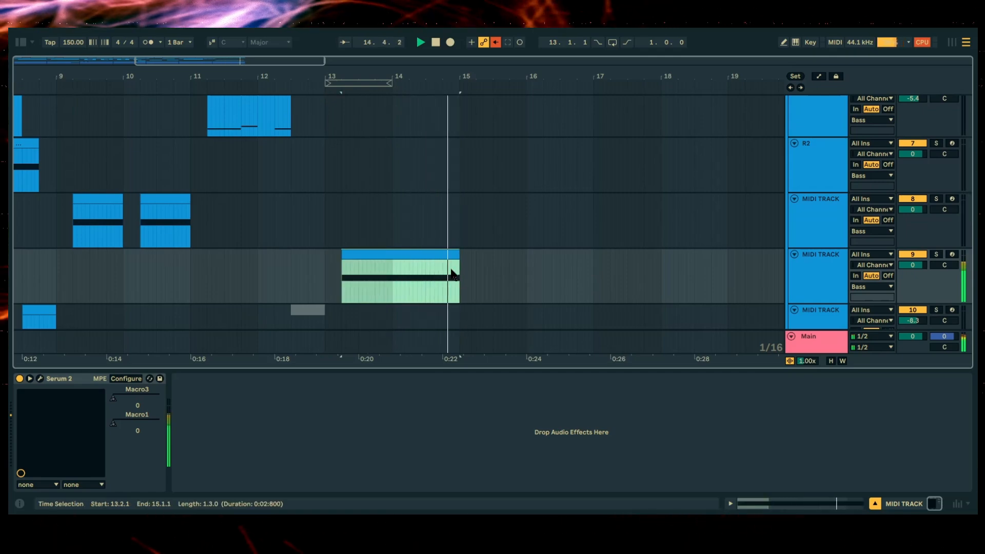
left_click(328, 276)
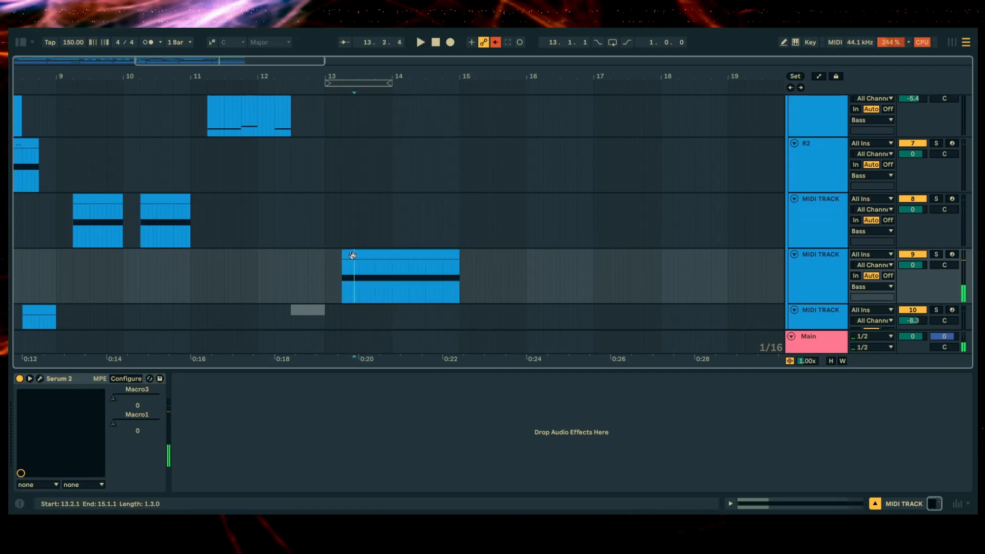
Open Serum 2 on track 9, assign Macro 1 to oscillator A's wavetable position and set the macro to 38 while auditioning.
left_click(352, 259)
left_click(44, 379)
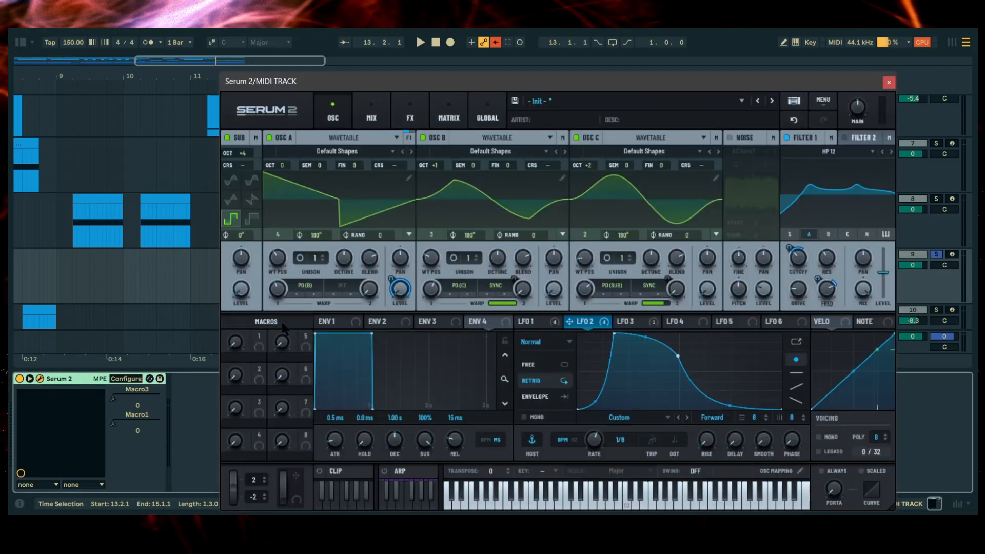
left_click_drag(259, 345, 278, 259)
key("space")
left_click_drag(238, 344, 274, 302)
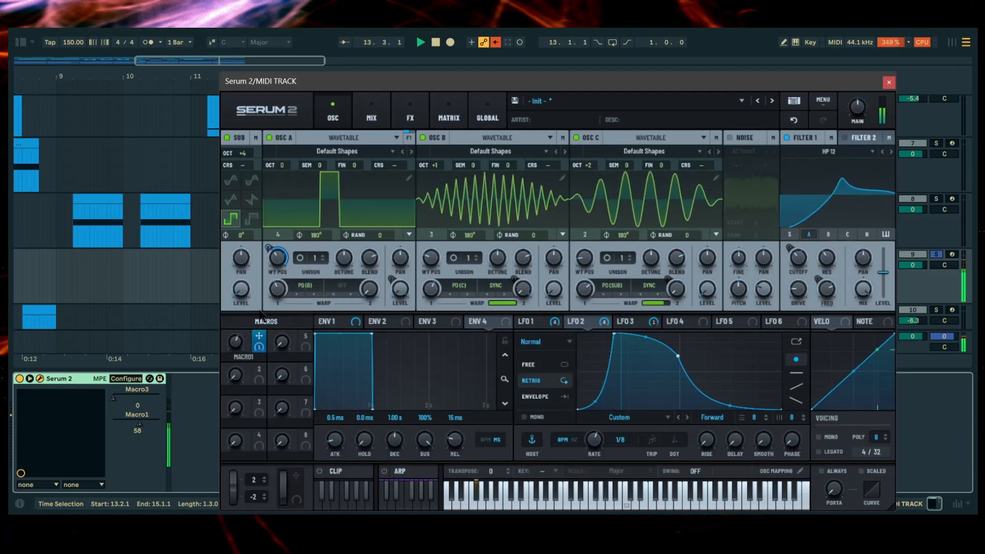
left_click_drag(237, 340, 237, 306)
key("space")
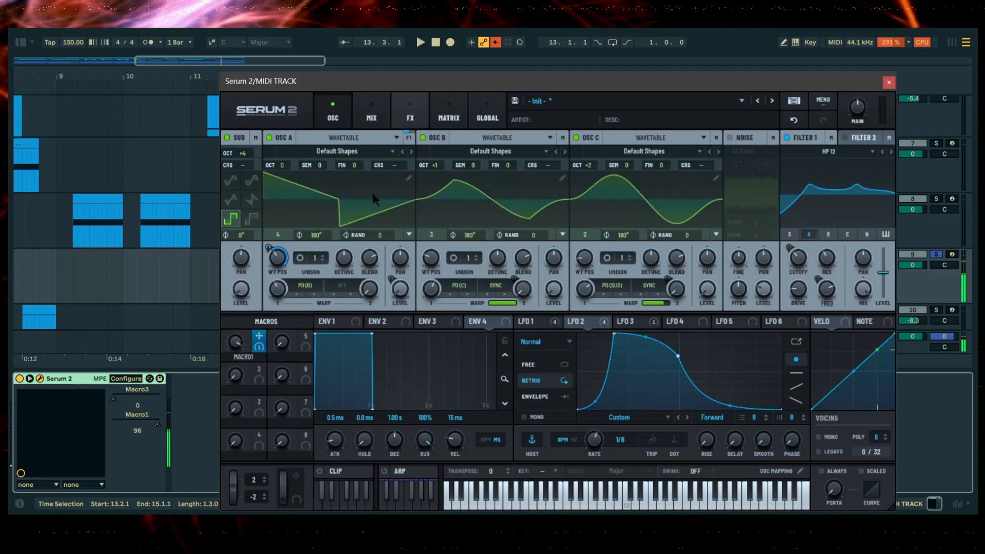
key("space")
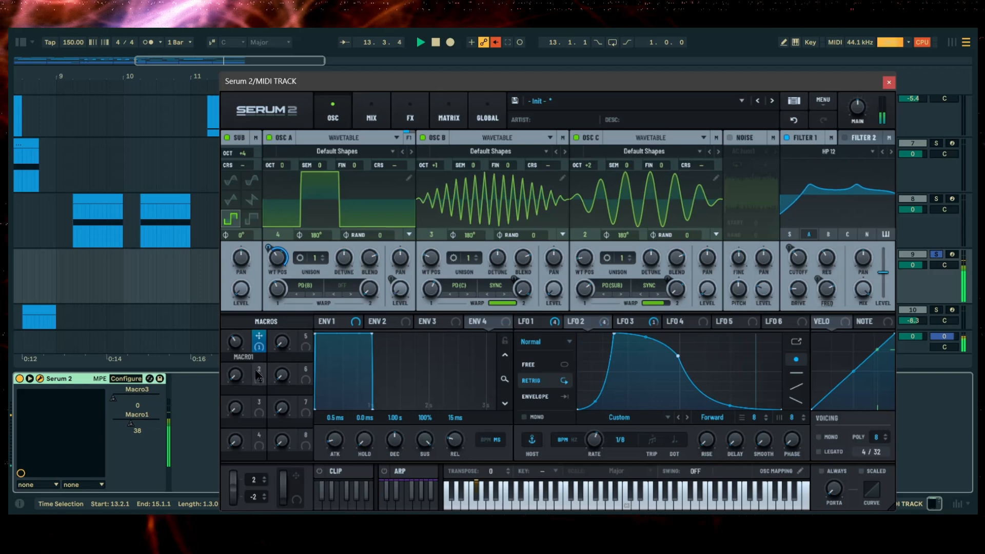
key("space")
Assign Macro 2 to oscillator B's wavetable position at 60 and Macro 3 to oscillator C's at 70.
left_click_drag(259, 369, 431, 258)
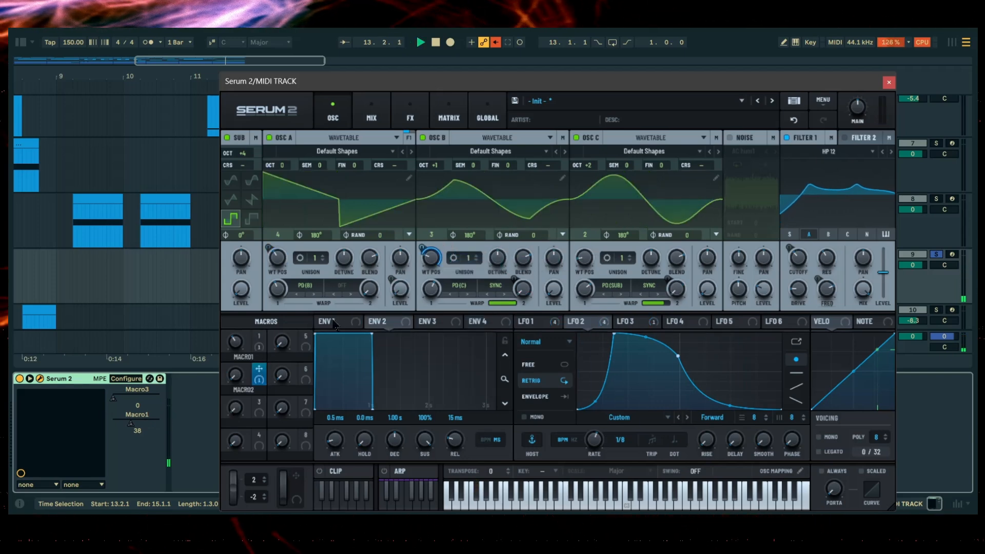
key("space")
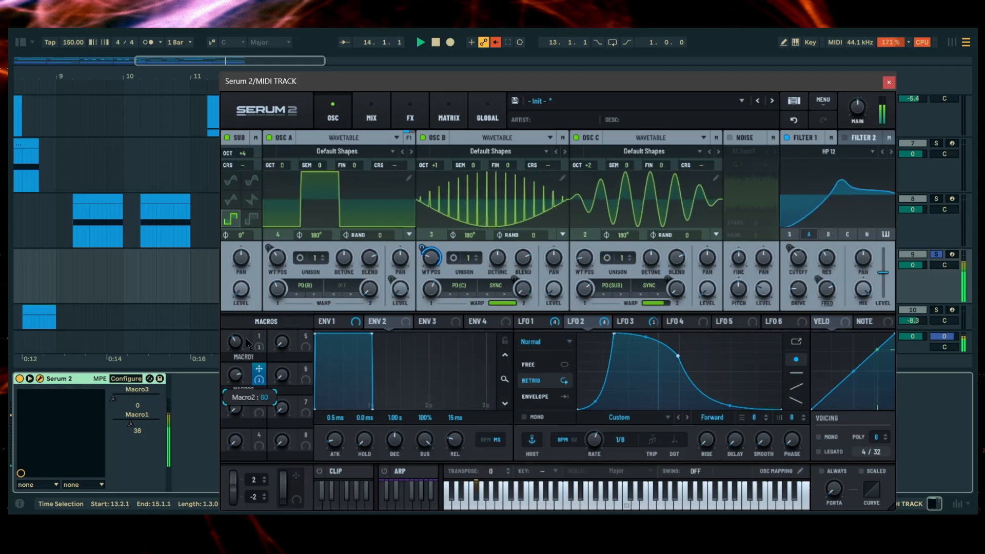
left_click_drag(259, 402, 585, 258)
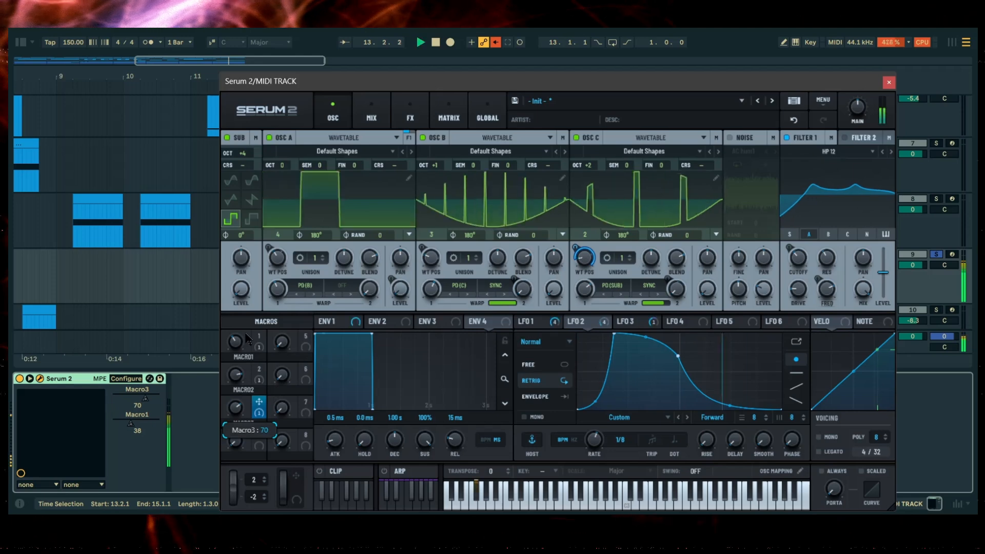
Assign Macro 4 to the cutoff of the Comb 2 filter in the main effects chain.
left_click(410, 118)
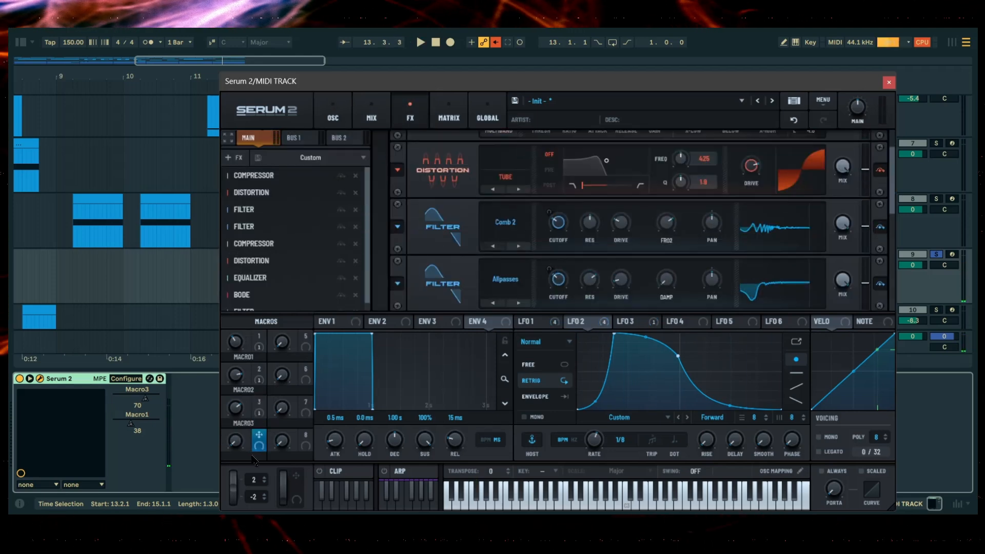
left_click_drag(259, 442, 558, 223)
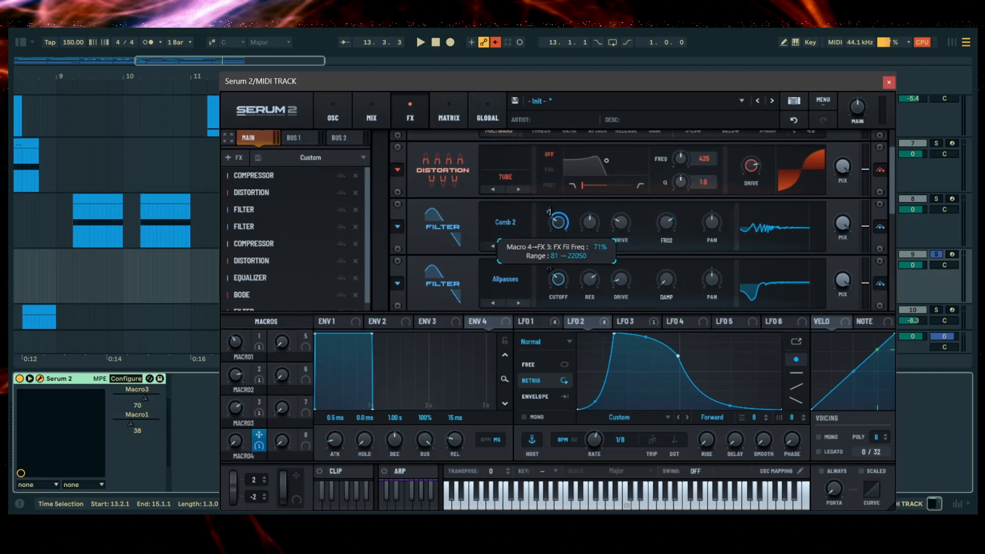
left_click_drag(558, 256, 558, 270)
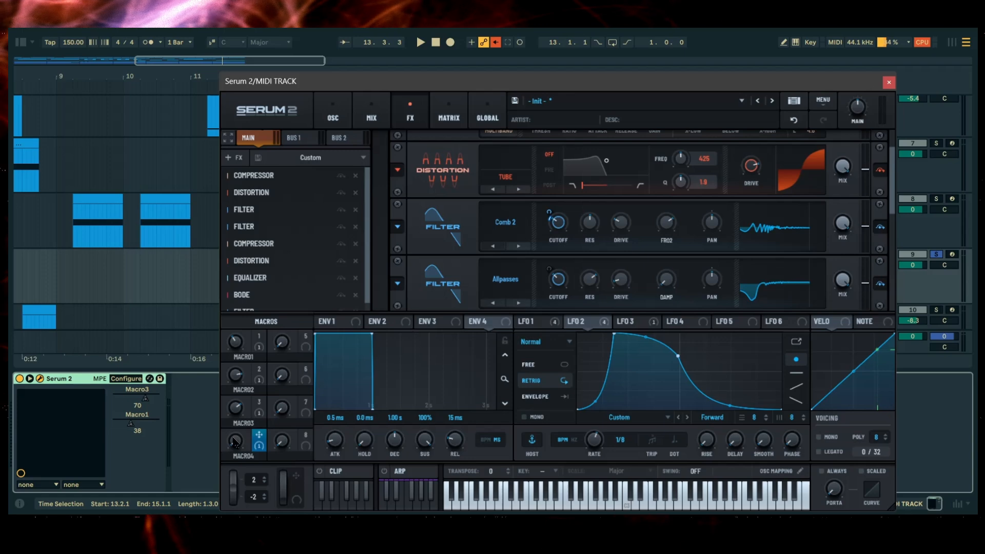
Set Macro 4's modulation amount on the Comb 2 cutoff to -9% while auditioning the bass.
key("space")
left_click_drag(551, 217, 550, 219)
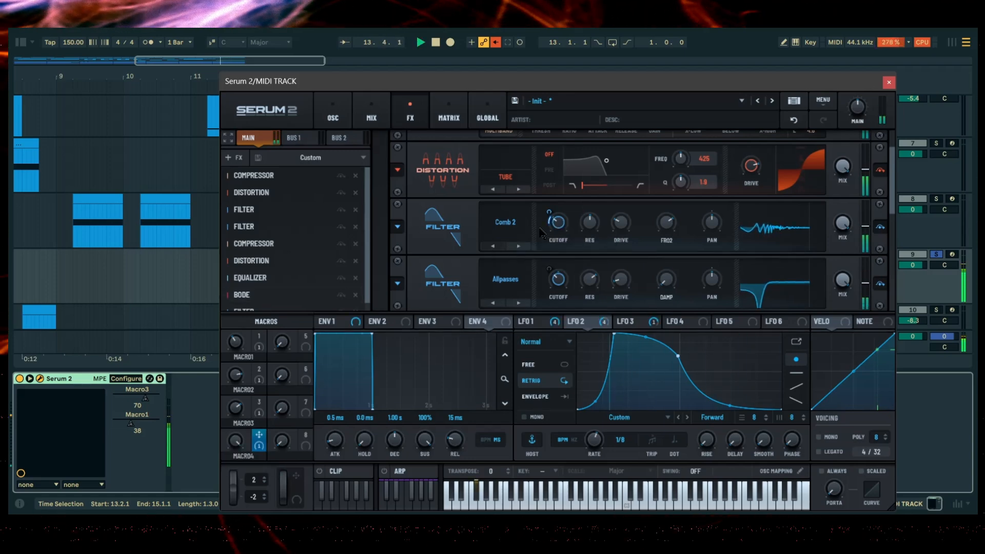
left_click_drag(550, 211, 551, 215)
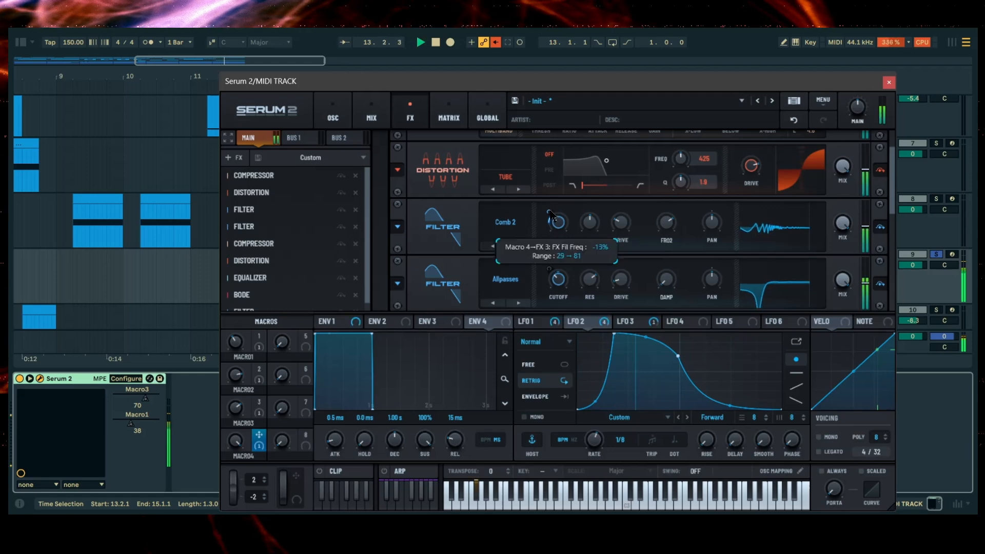
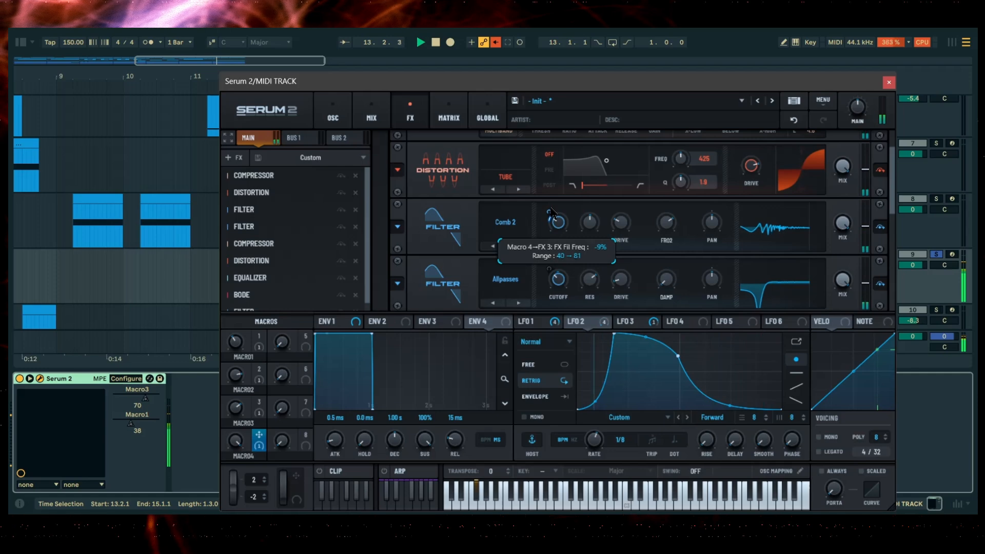
left_click_drag(552, 212, 552, 212)
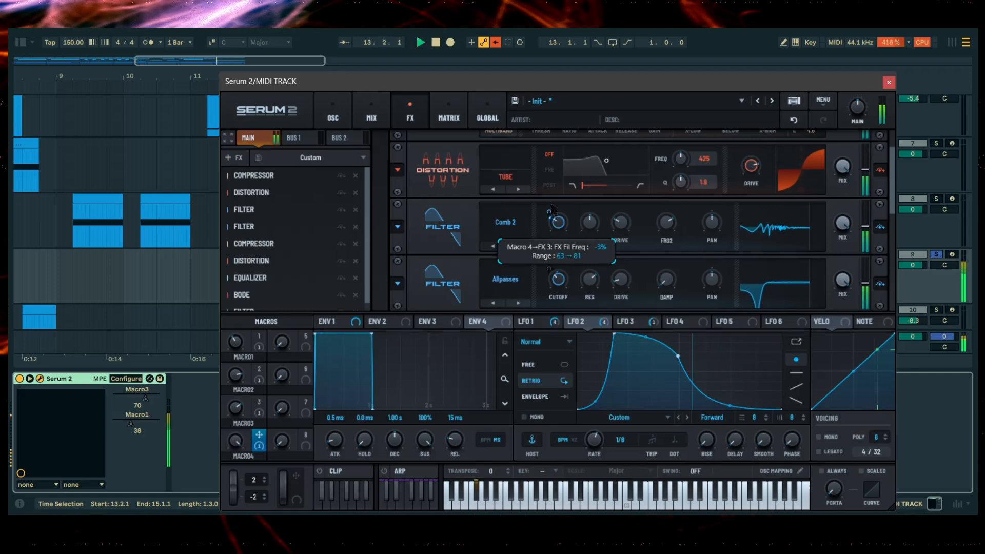
left_click_drag(552, 207, 555, 216)
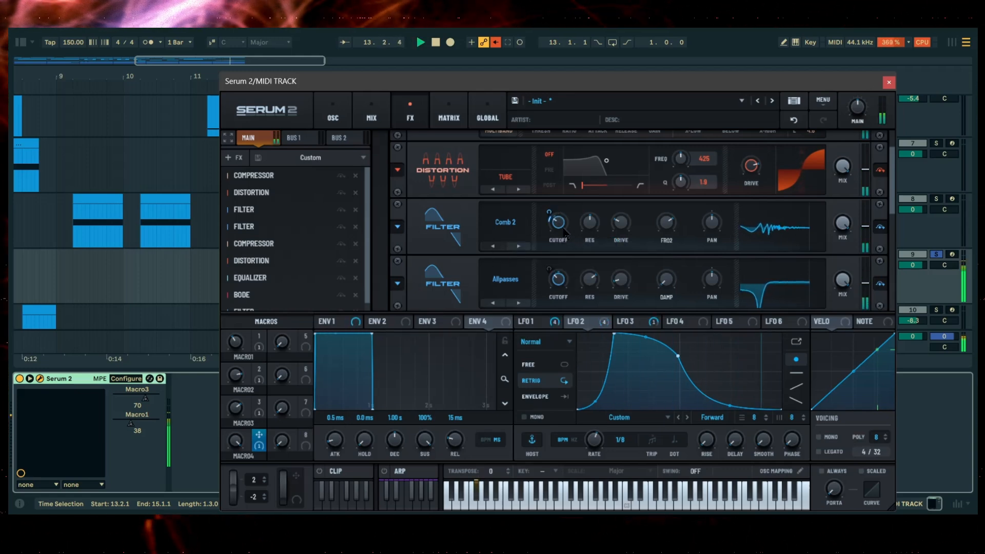
key("space")
mouse_move(551, 216)
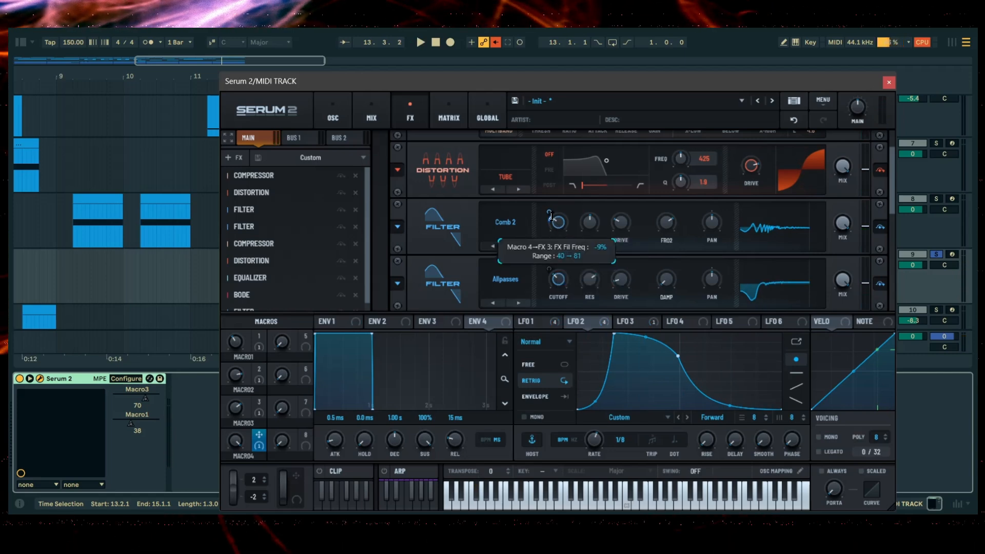
key("space")
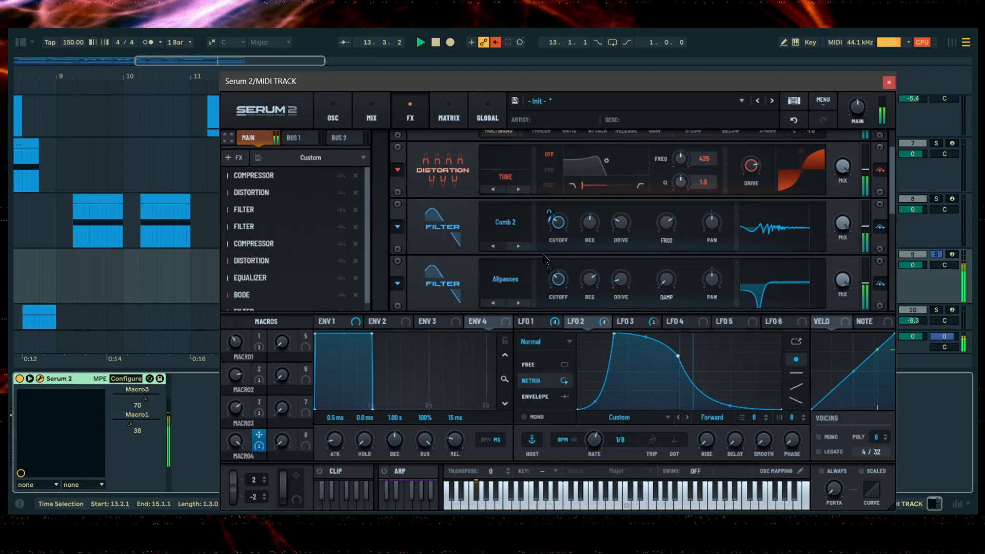
Set Macro 4's modulation amount on the Comb 2 cutoff to -12% and audition the bass.
key("space")
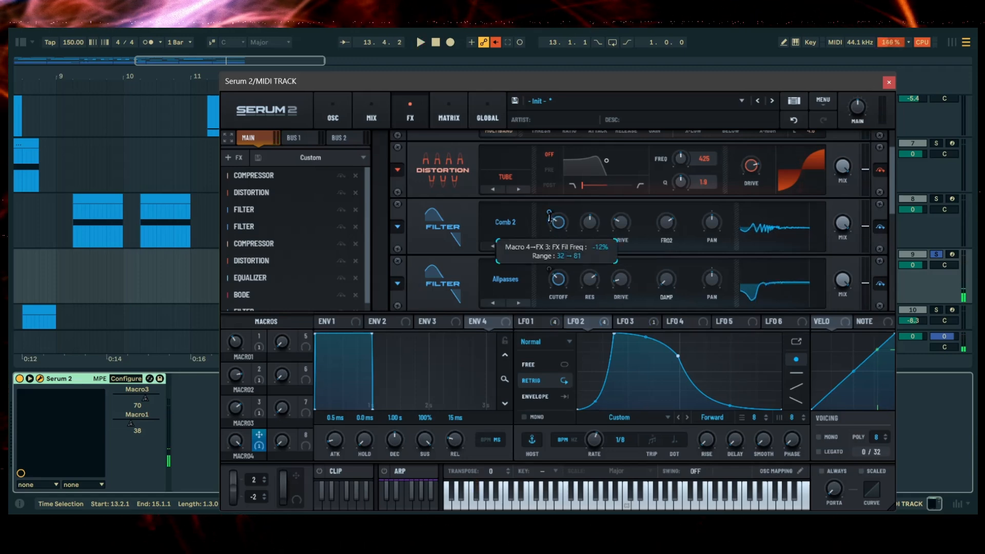
key("space")
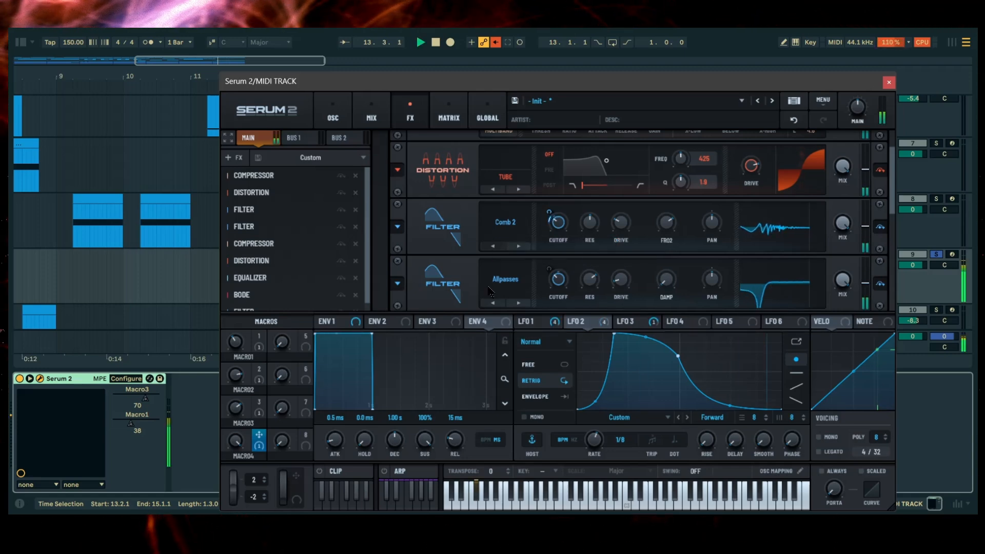
mouse_move(621, 215)
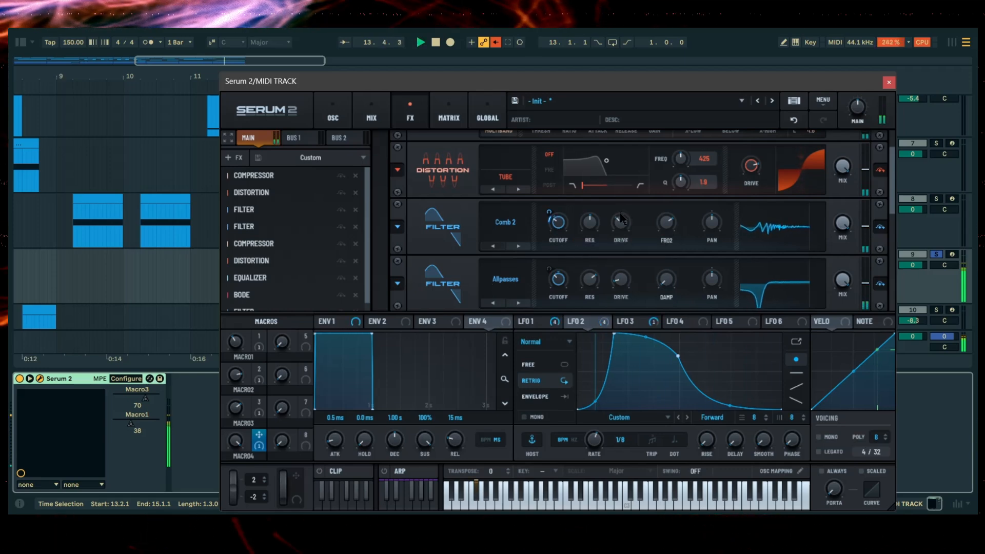
key("space")
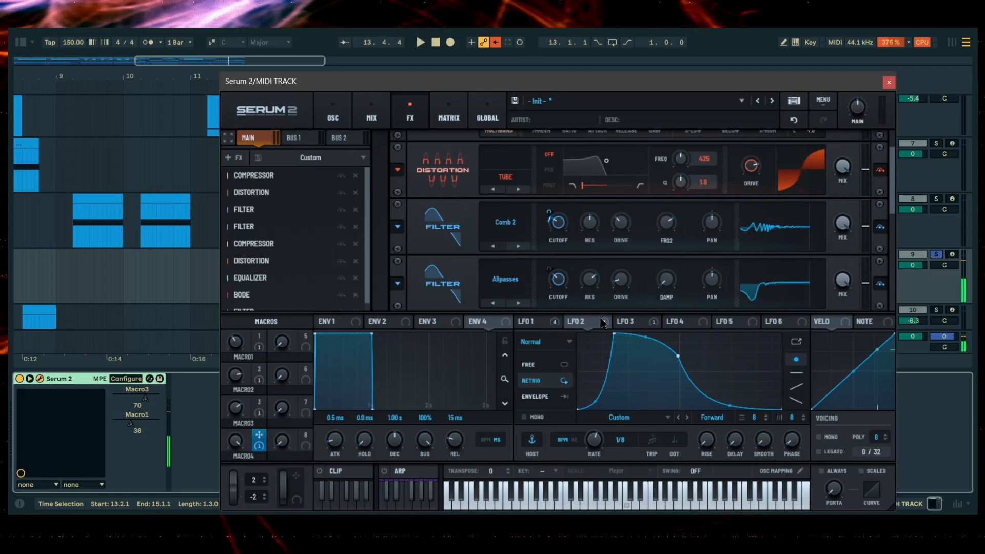
Try reshaping LFO 2 during playback by moving its peak to the start of the cycle with a decaying curve.
double_click(680, 356)
key("space")
left_click_drag(615, 334, 606, 310)
left_click_drag(694, 372, 655, 355)
double_click(664, 369)
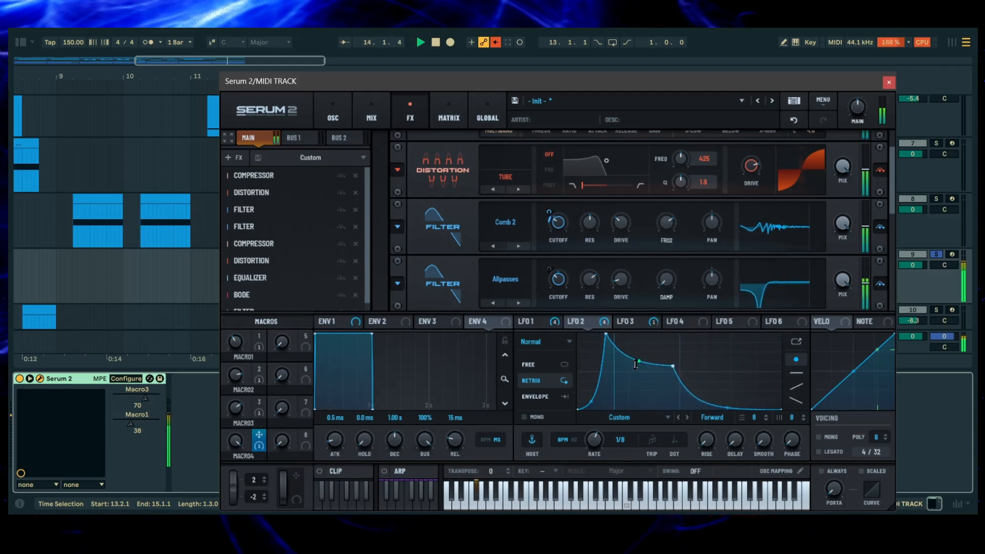
left_click_drag(607, 336, 578, 334)
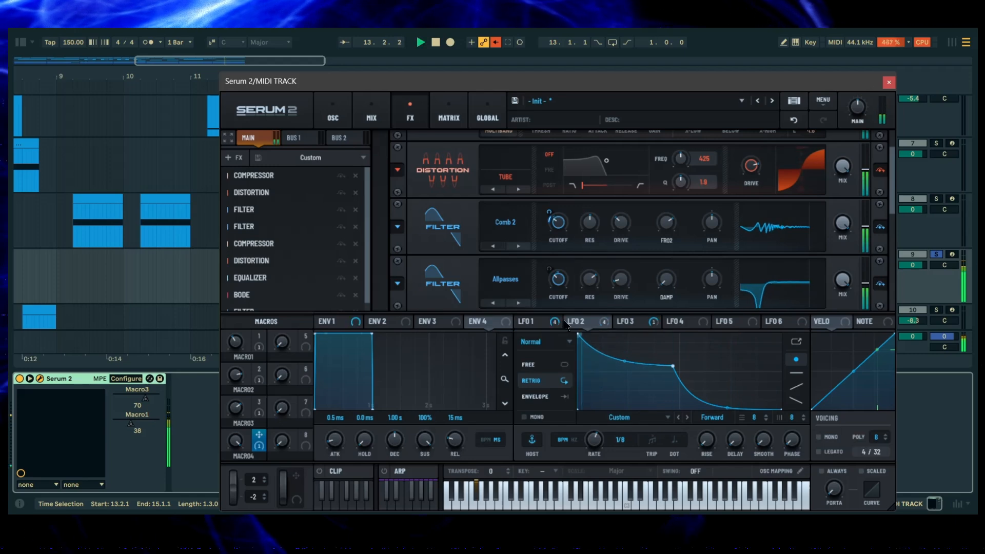
Reshape LFO 2 into a single peak near mid-cycle with a slightly convex rise, keeping the curved fall, while auditioning.
double_click(579, 335)
left_click_drag(673, 364, 685, 330)
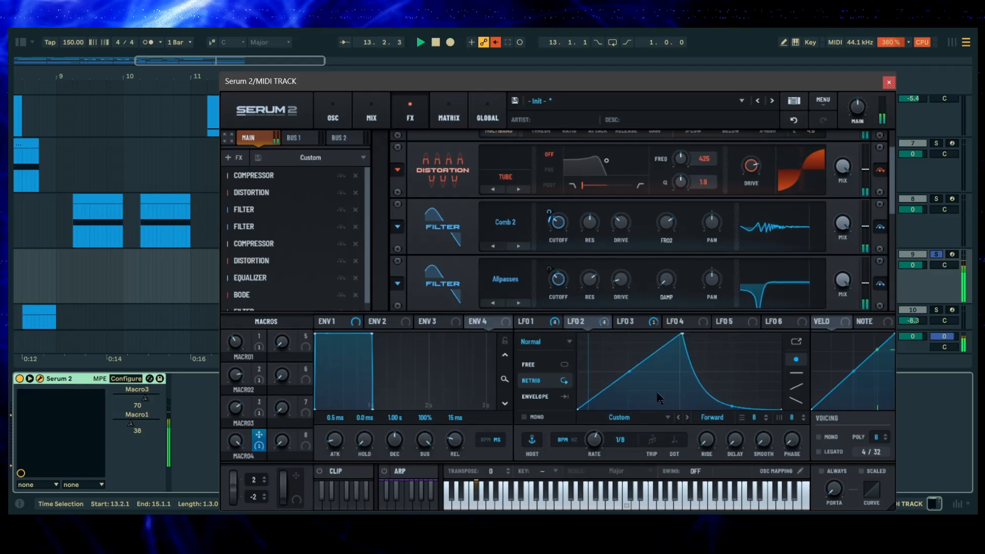
left_click_drag(631, 370, 635, 390)
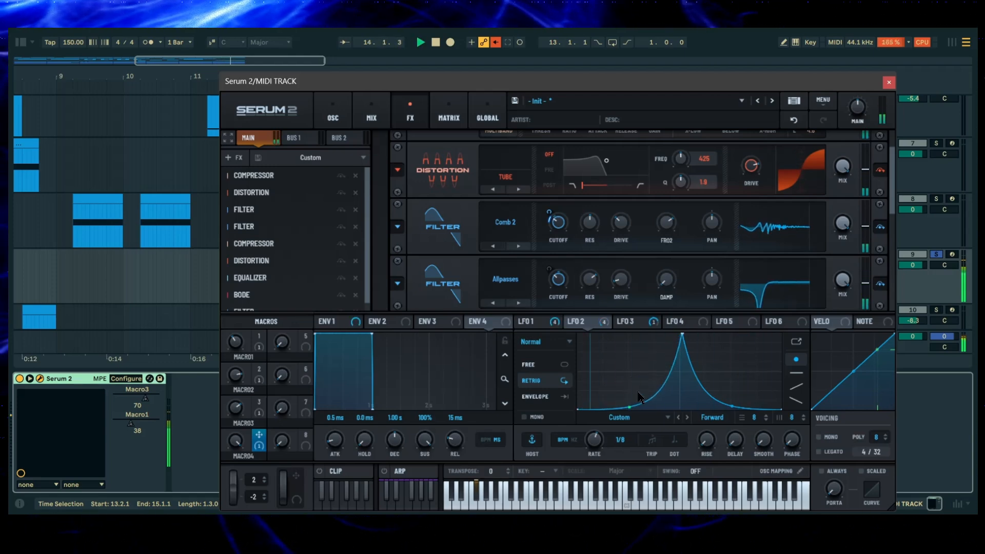
left_click_drag(634, 405, 627, 386)
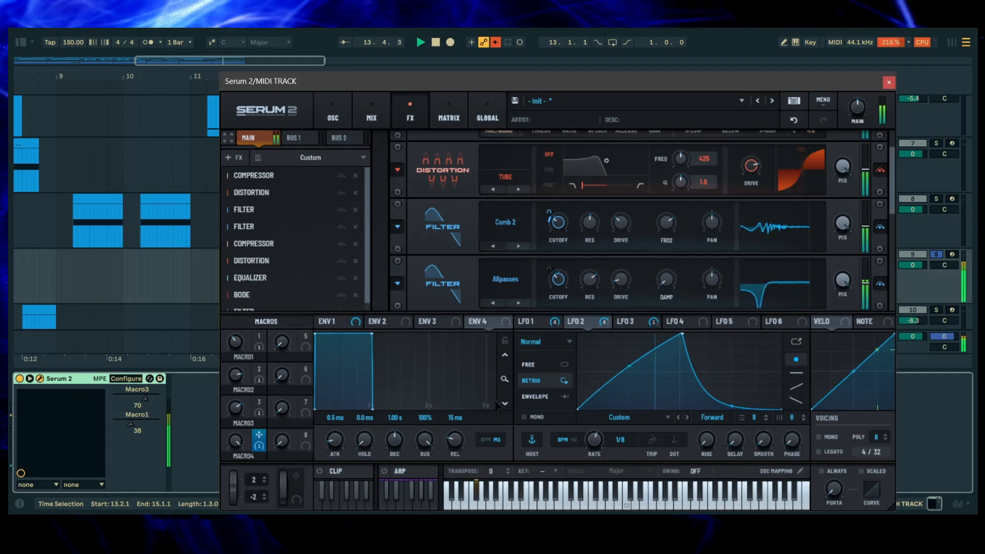
key("space")
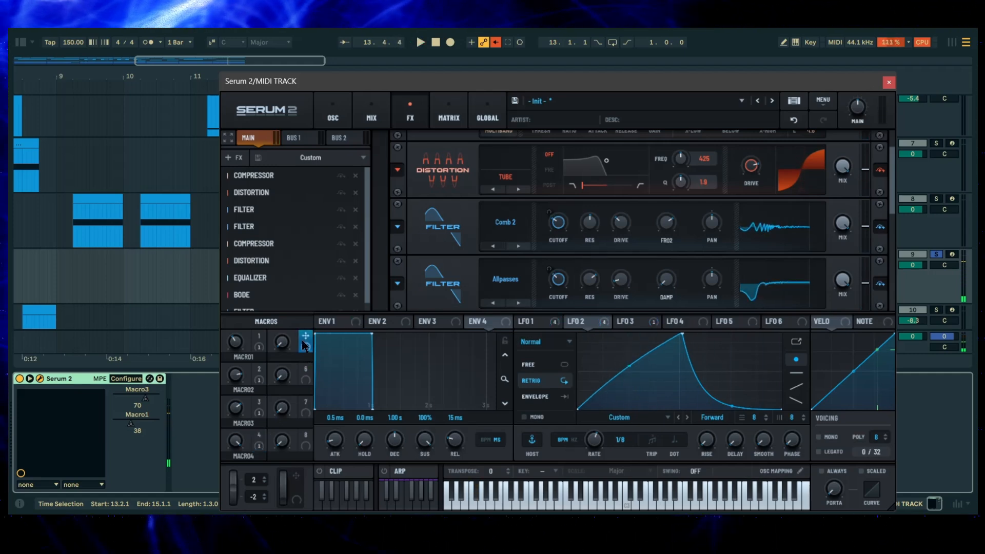
Assign Macro 5 to the Allpasses filter's cutoff at 16% and turn the macro up during playback.
left_click_drag(306, 337, 551, 302)
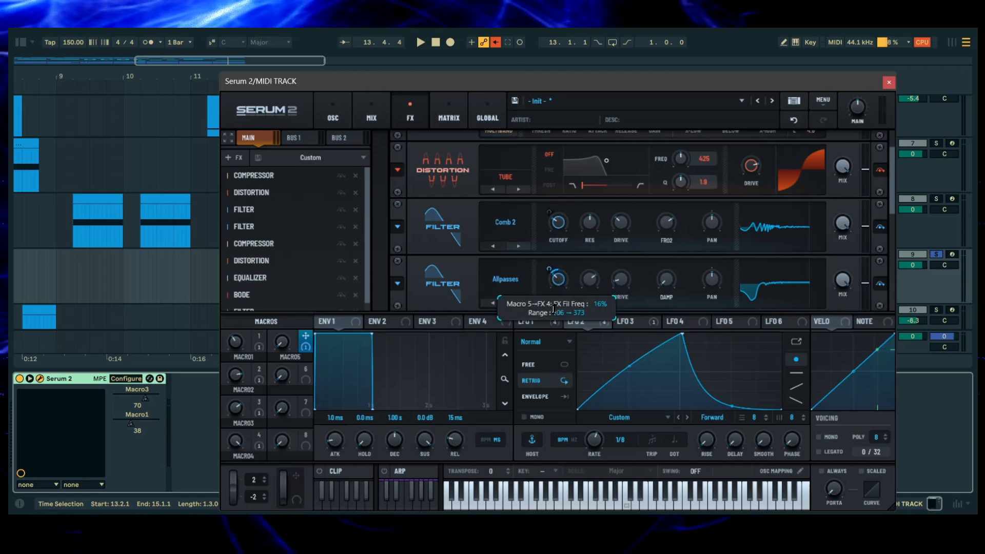
key("space")
left_click_drag(283, 341, 309, 210)
Assign Macro 5 to the Comb 2 filter's FRQ2 at -9%, audition it and turn the macro back down.
left_click_drag(305, 337, 659, 208)
key("space")
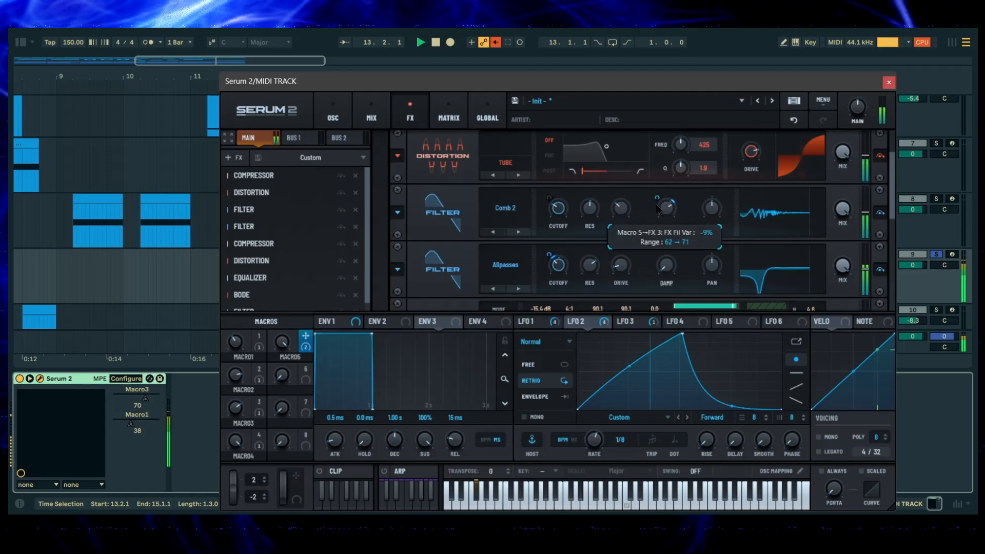
left_click_drag(282, 343, 260, 450)
key("space")
Assign Macro 6 to the cutoff of the last Combs filter at 12% and audition it with the macro at 100.
scroll(302, 294, "down", 2)
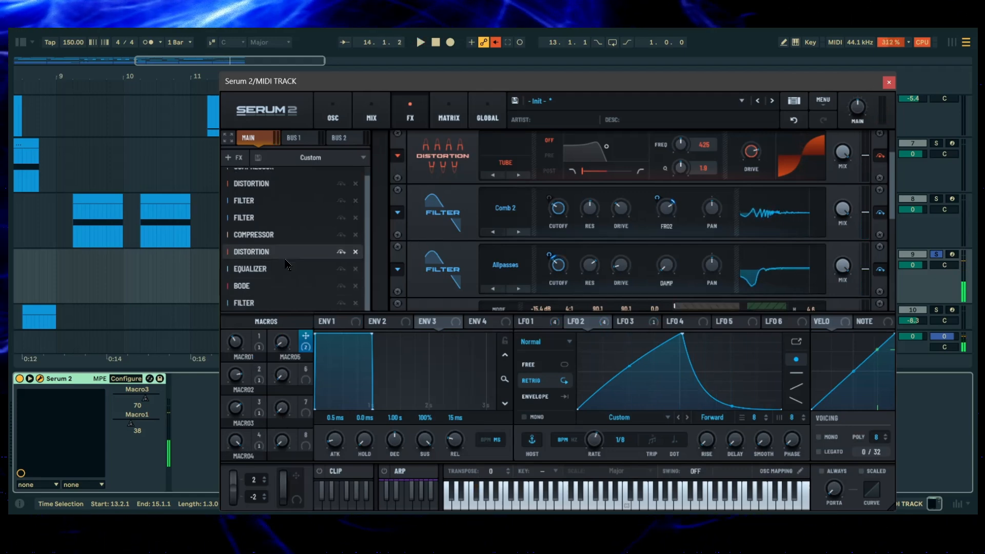
left_click(246, 301)
left_click_drag(308, 375, 558, 278)
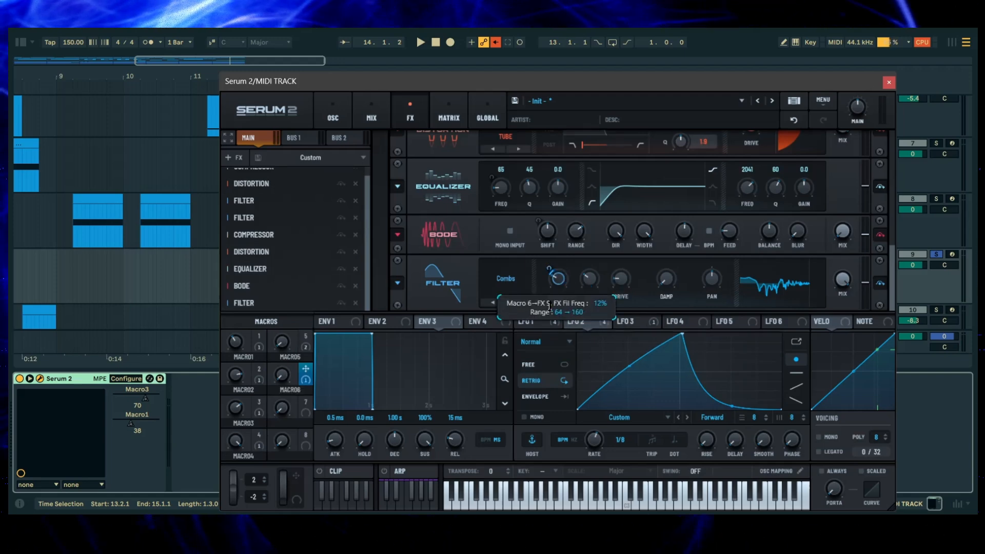
key("space")
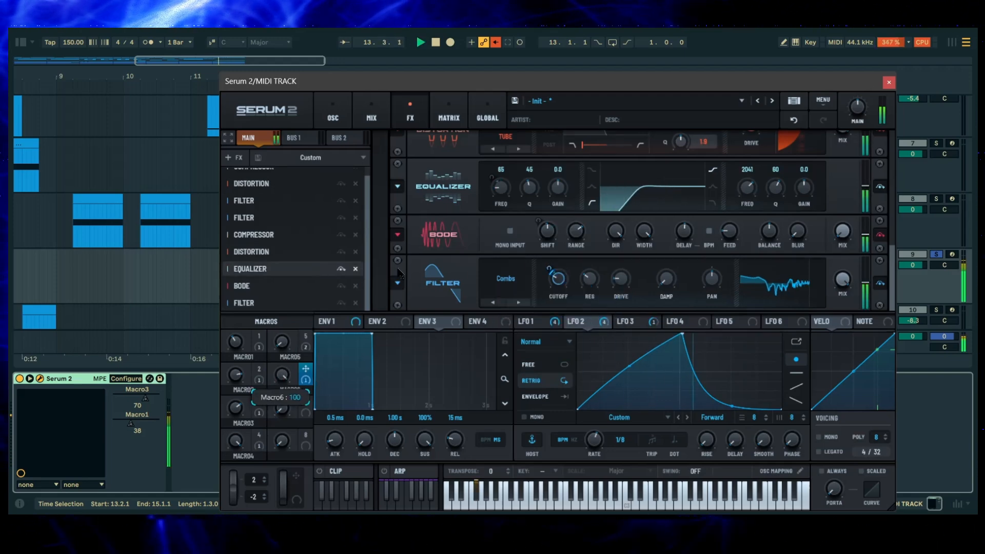
mouse_move(550, 268)
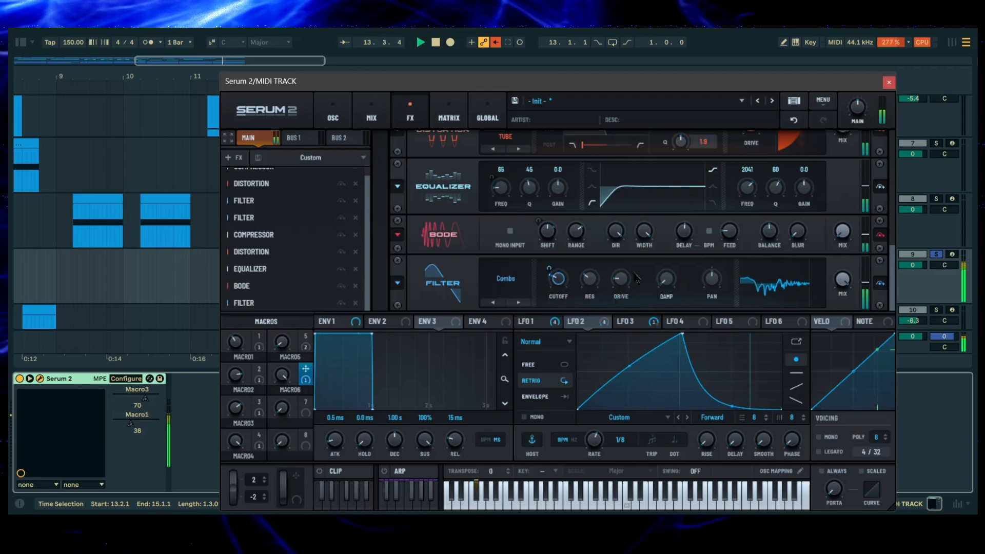
Lower the Combs filter's resonance and mix while auditioning the bass.
left_click_drag(616, 280, 588, 295)
key("space")
left_click_drag(839, 282, 836, 307)
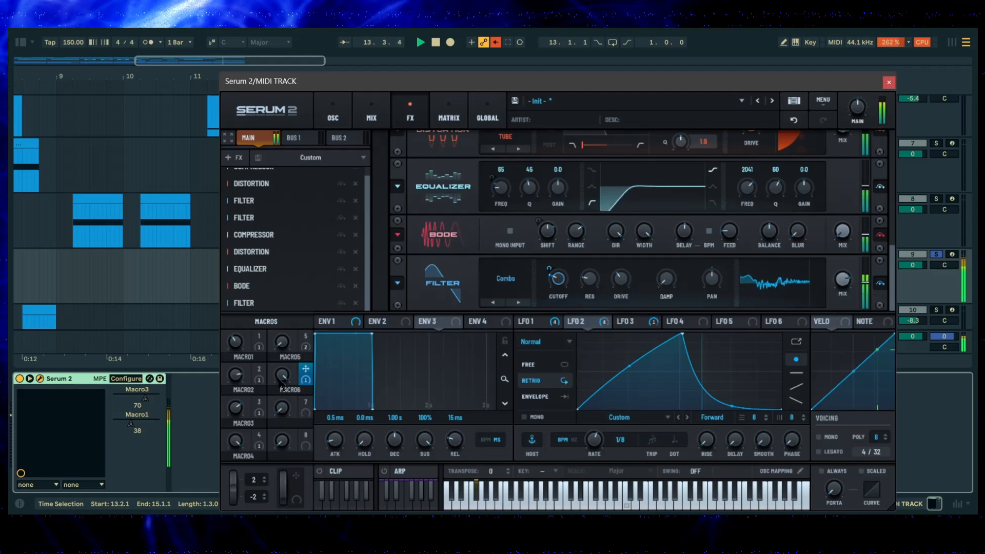
Close Serum 2 and audition the new bass with the other tracks from position 12.4.4.
left_click(889, 82)
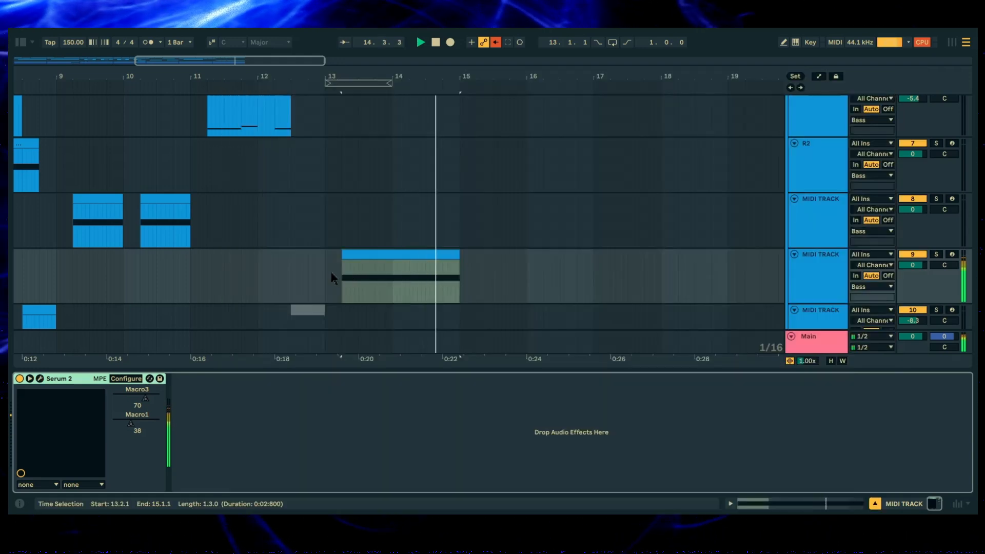
left_click(322, 273)
key("space")
key("space")
scroll(339, 270, "up", 2)
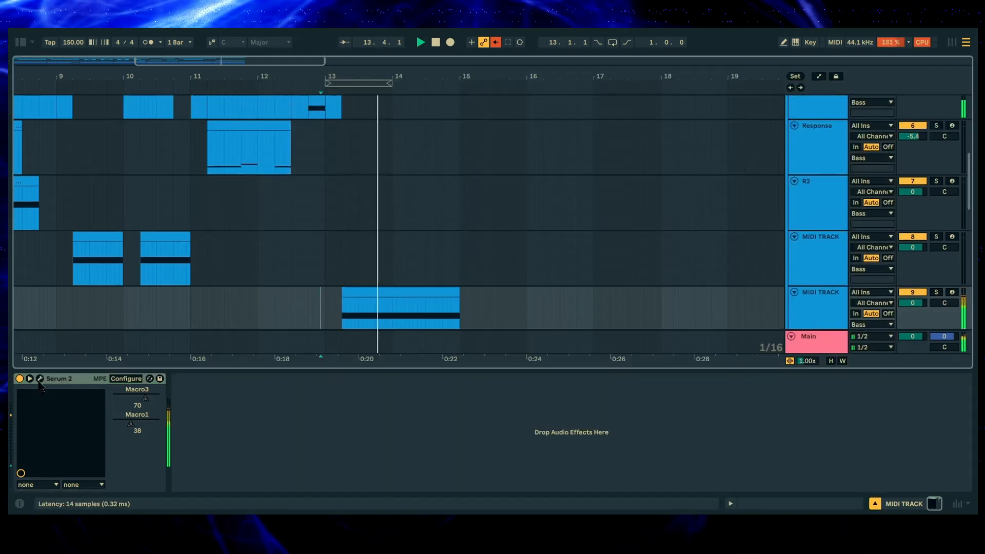
key("space")
Reopen Serum 2 on track 9 and assign Macro 7 to LFO 2's rate as bidirectional modulation with triplet timing on.
left_click(39, 378)
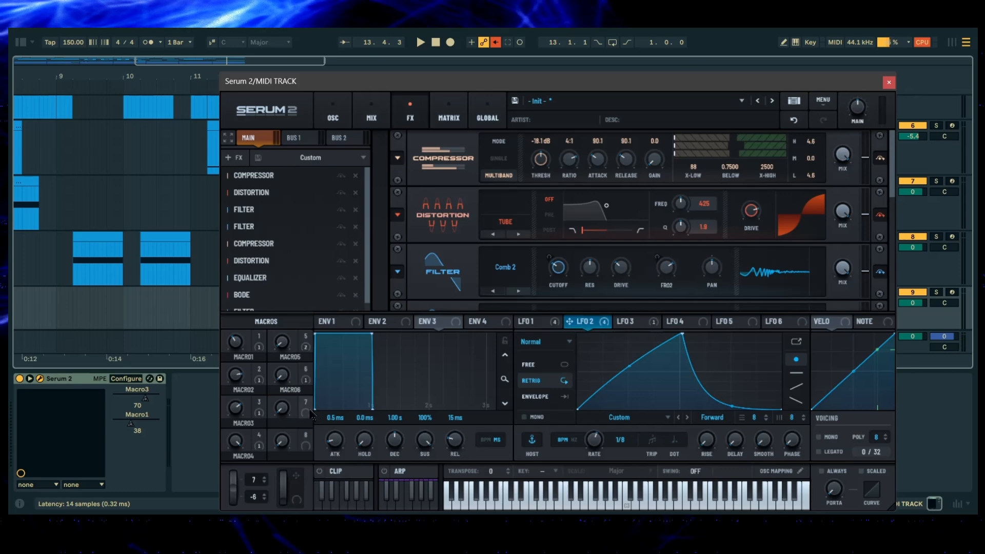
left_click_drag(632, 435, 598, 442)
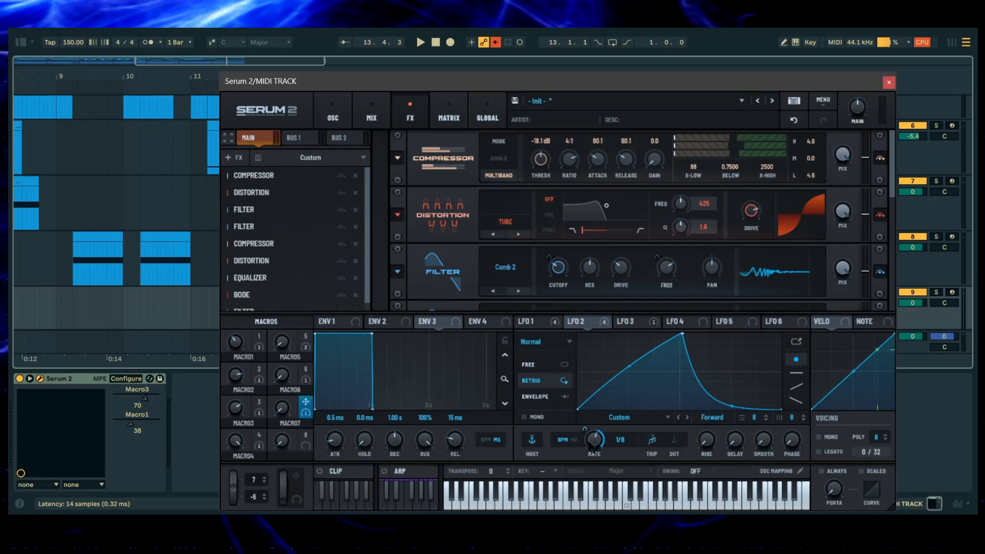
left_click(587, 430, "alt+shift")
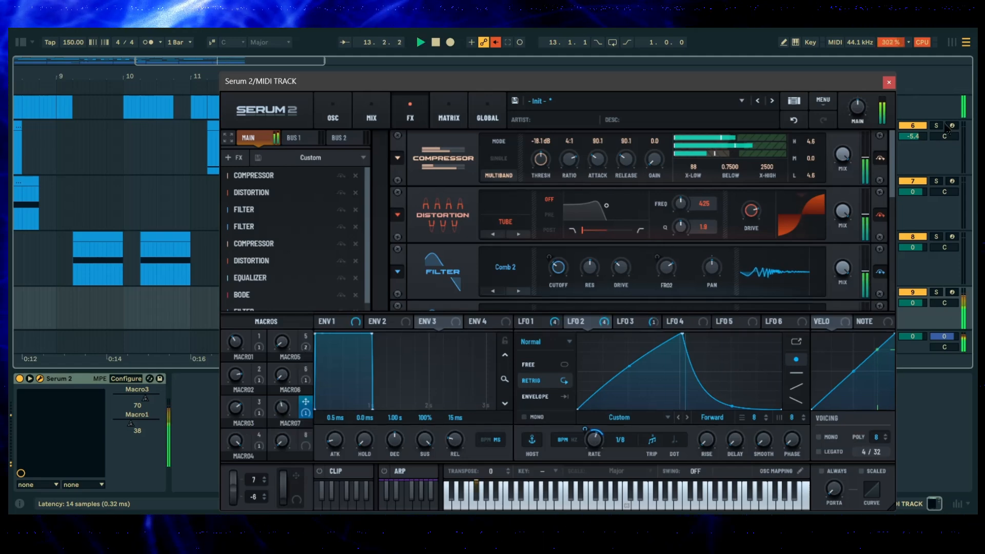
Set Macro 7 to 45 and show its automation lane on track 9 in the arrangement.
left_click(888, 81)
key("a")
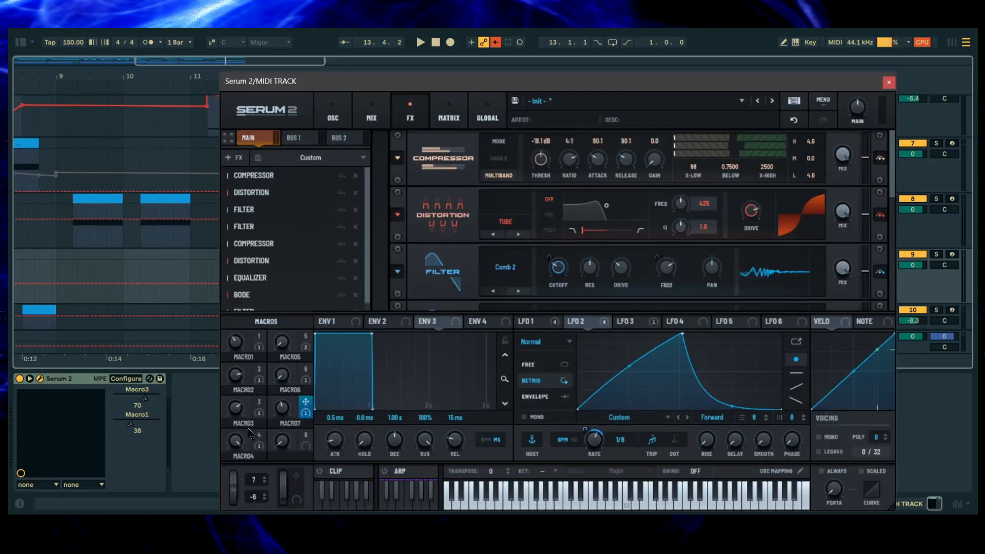
left_click(889, 82)
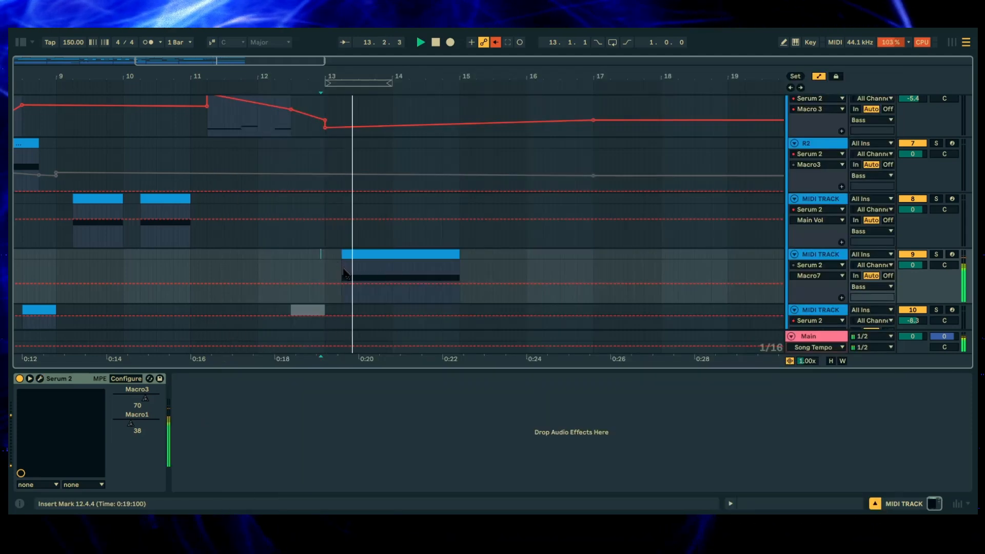
Automate Macro 7 with a jump to 100 at 13.2 ramping down to 45 and a dip at bar 14 curving back to 45.
left_click_drag(352, 283, 352, 261)
key("space")
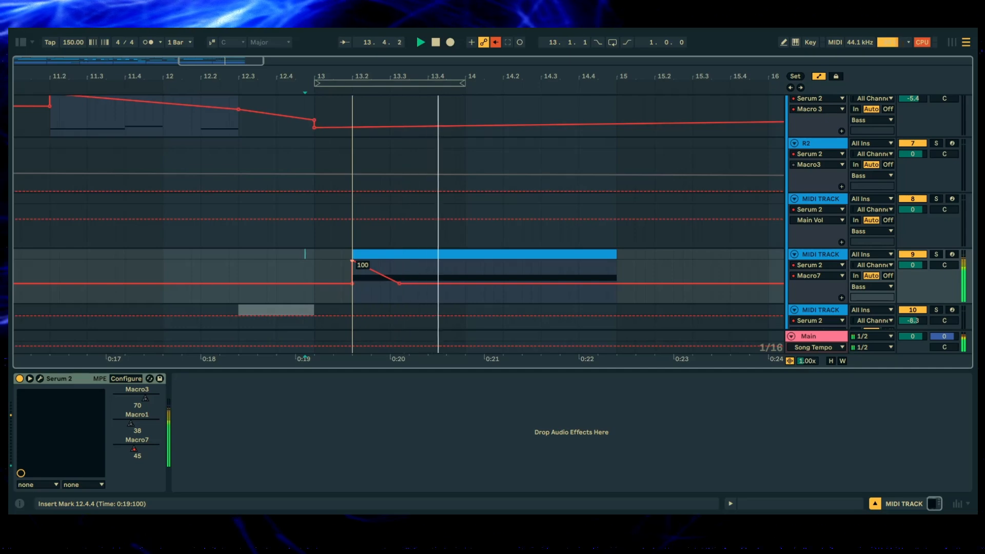
key("space")
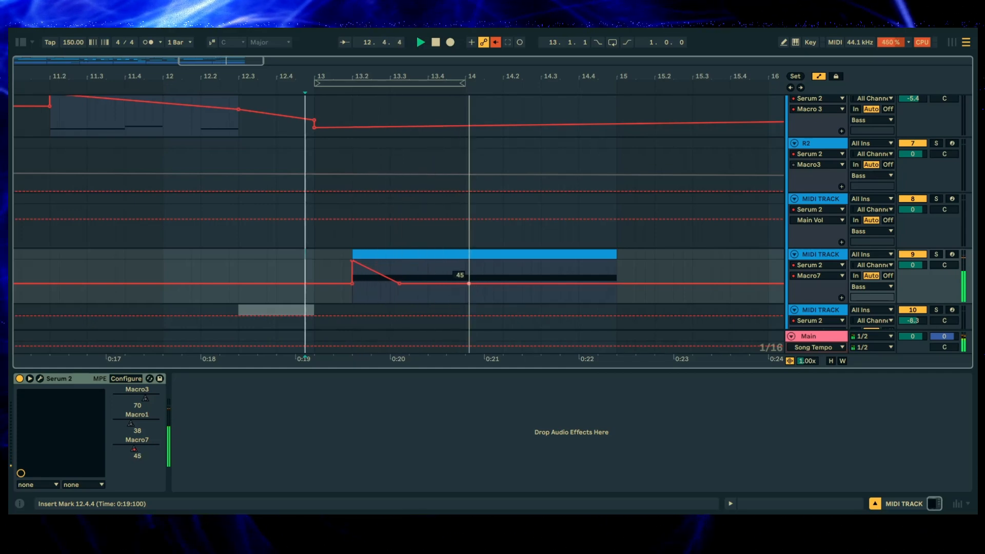
mouse_move(499, 283)
left_mouse_down()
mouse_move(466, 303)
mouse_move(491, 300)
left_mouse_up()
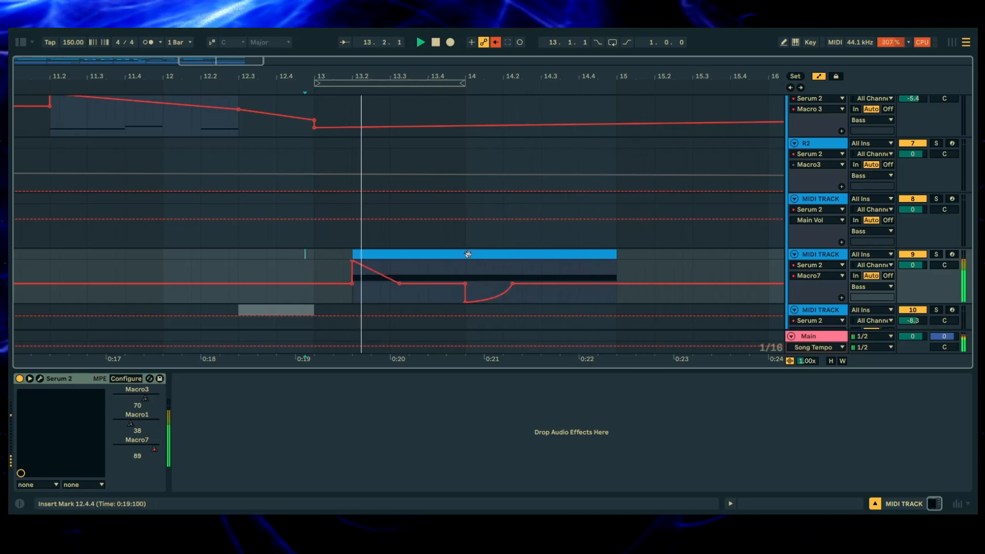
left_click(318, 276)
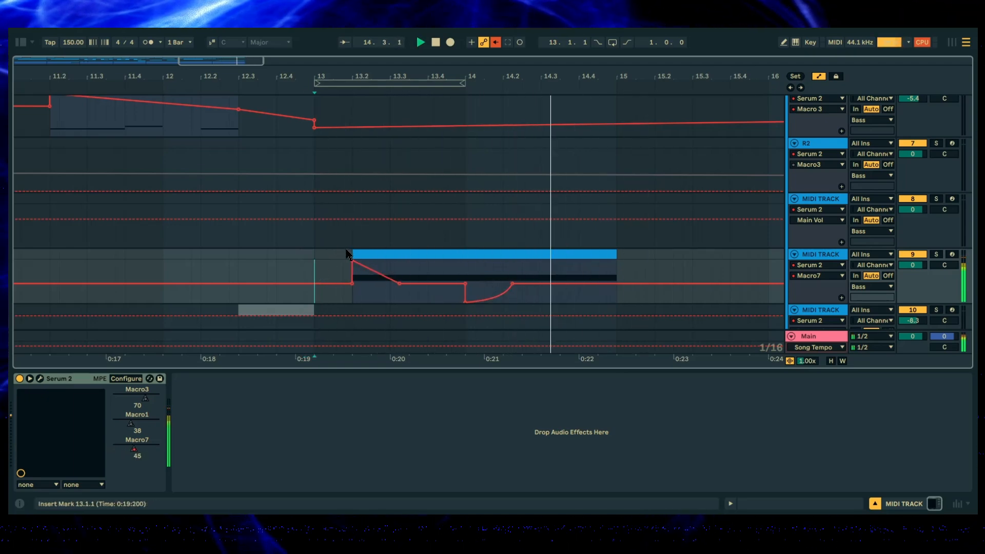
Bring up Serum 2's Pitch Bend automation lane on track 9, resetting the mod wheel.
left_click(40, 379)
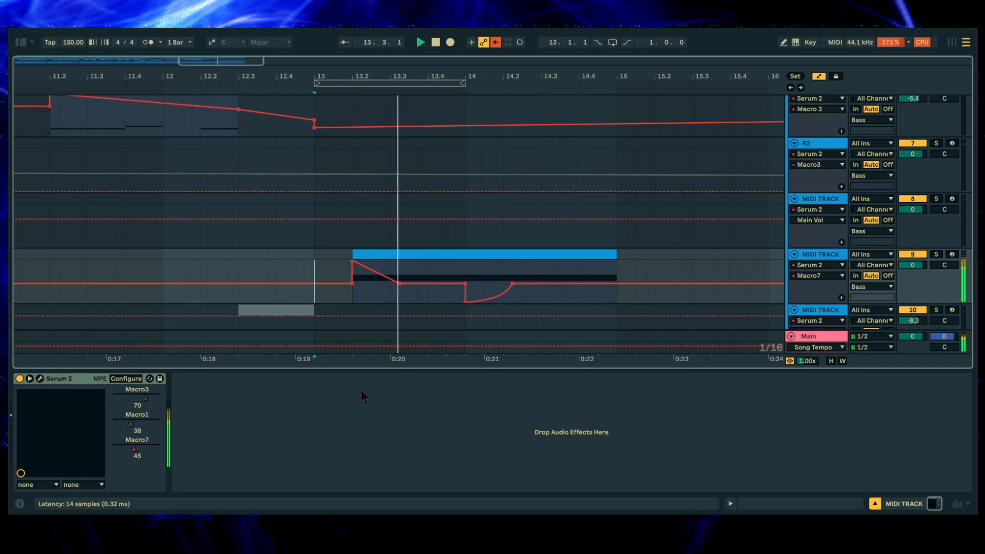
key("space")
left_click_drag(289, 486, 318, 397)
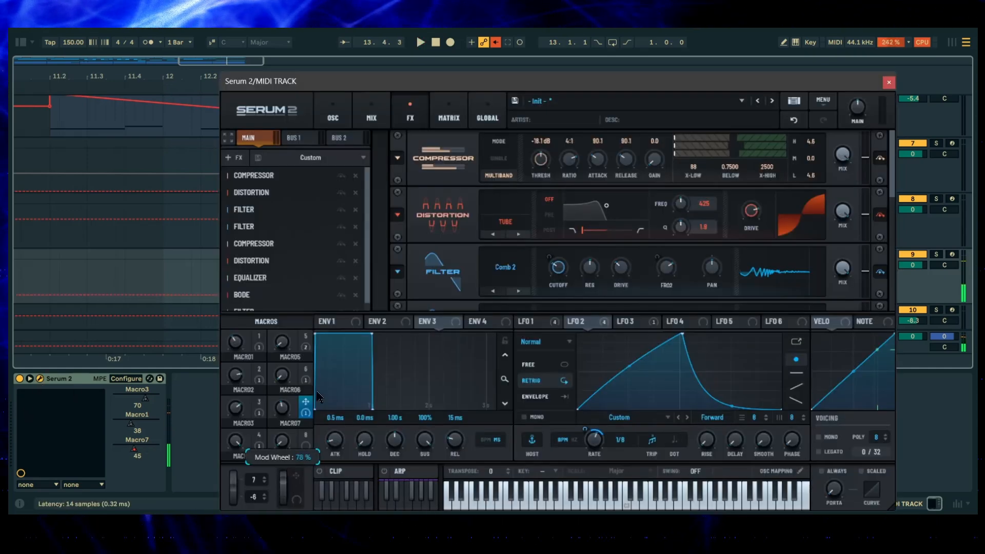
right_click(280, 491)
left_click(287, 501)
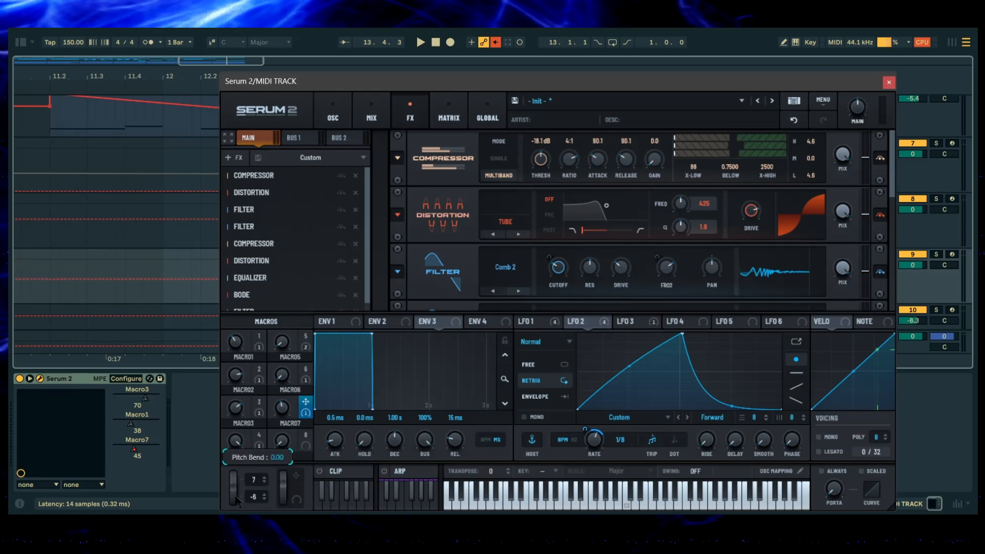
left_click(888, 82)
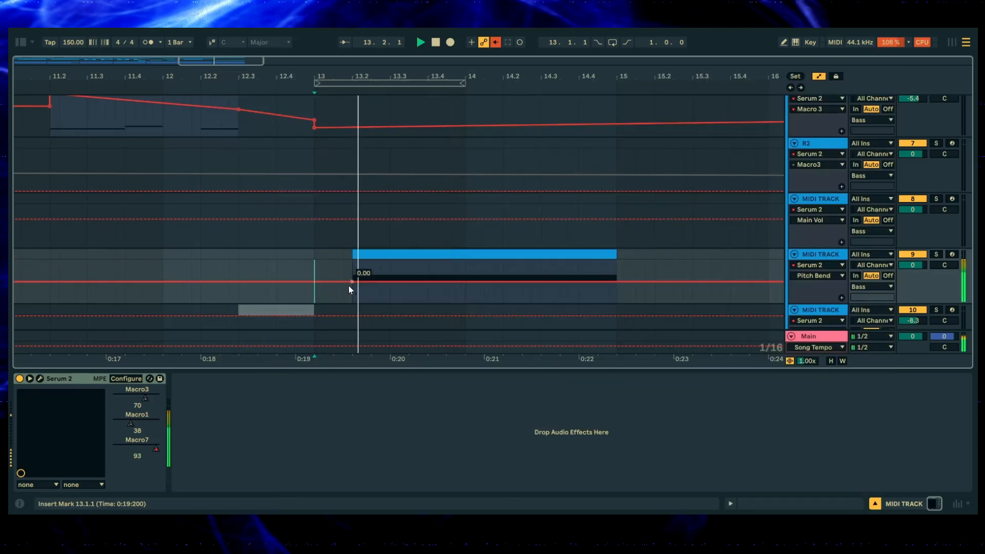
Automate Pitch Bend with a dip at 13.2 curving up to 0.00 by bar 14 and a spike at bar 14 falling to 0.00 by 14.2.
left_click(465, 283)
left_click_drag(354, 282, 352, 305)
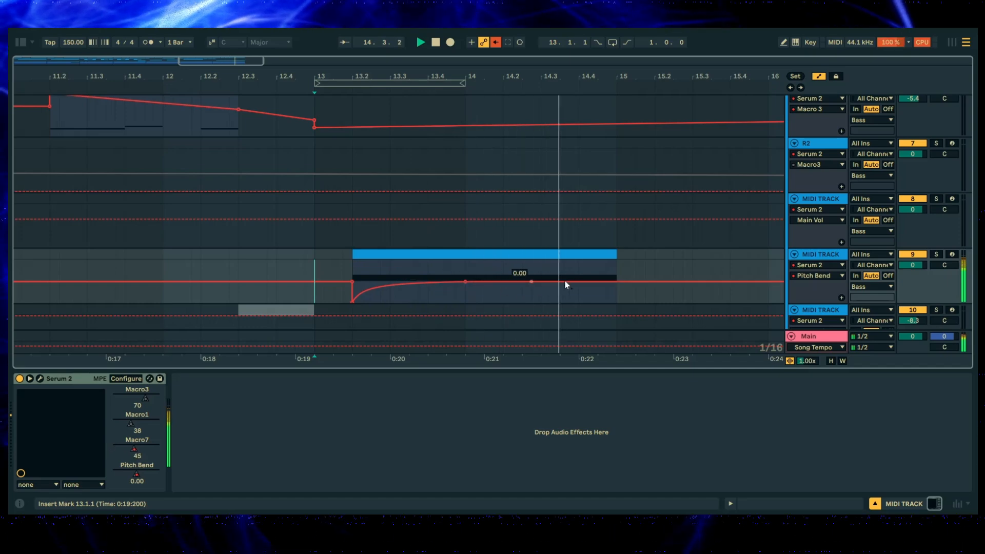
left_click_drag(503, 282, 465, 261)
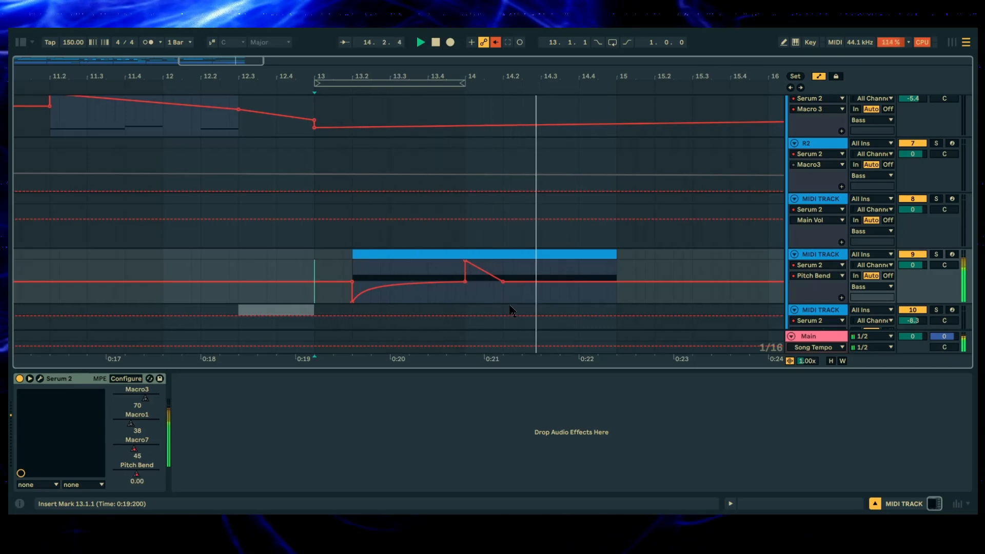
Leave automation mode and select track 9's clip from 13.2.1 to 15.1.1.
key("a")
left_click(398, 250)
scroll(421, 235, "down", 3, "ctrl")
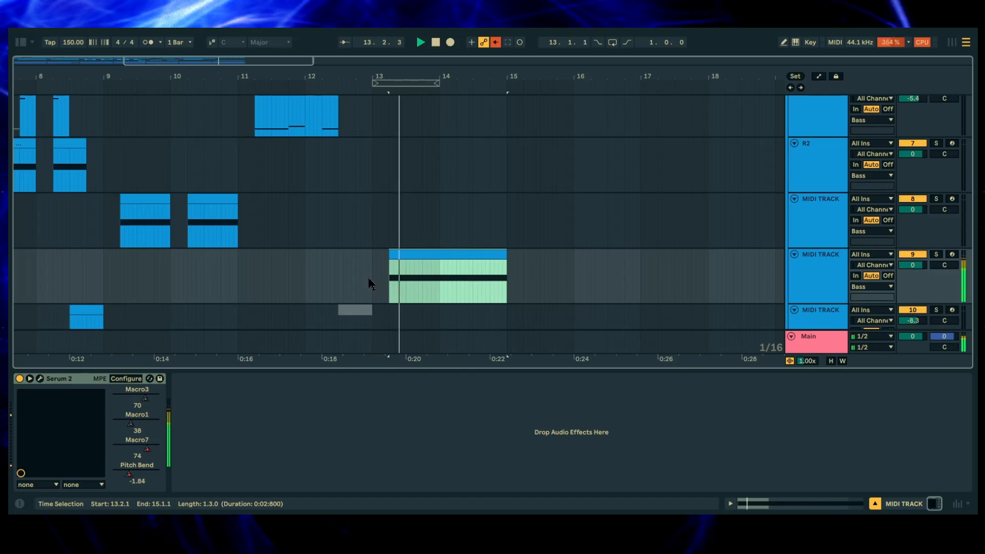
Play the bass drop from 12.4.4 and review how its clips line up across the bass tracks.
left_click(368, 279)
scroll(385, 289, "up", 3)
scroll(393, 282, "up", 2)
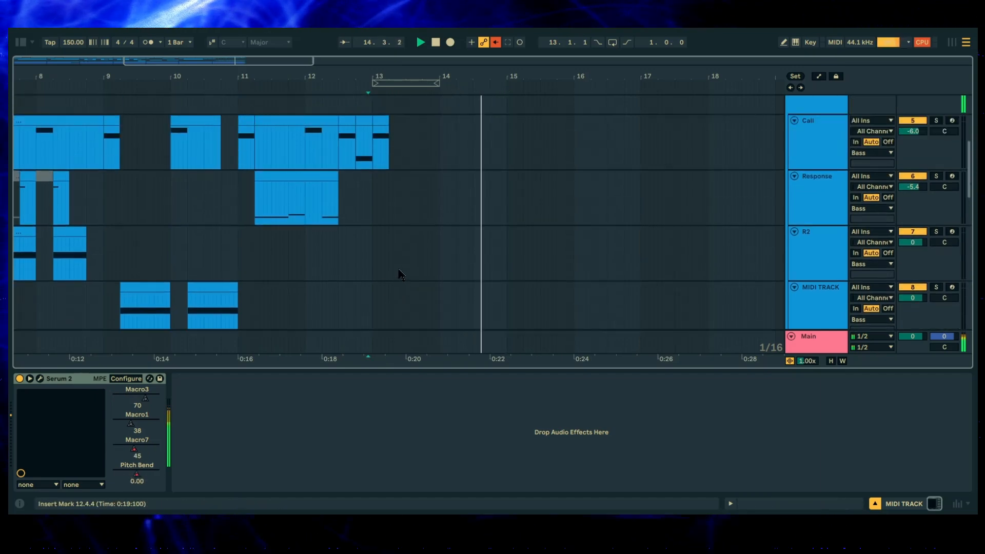
scroll(281, 253, "down", 2)
scroll(401, 246, "up", 2)
scroll(404, 247, "down", 3, "ctrl")
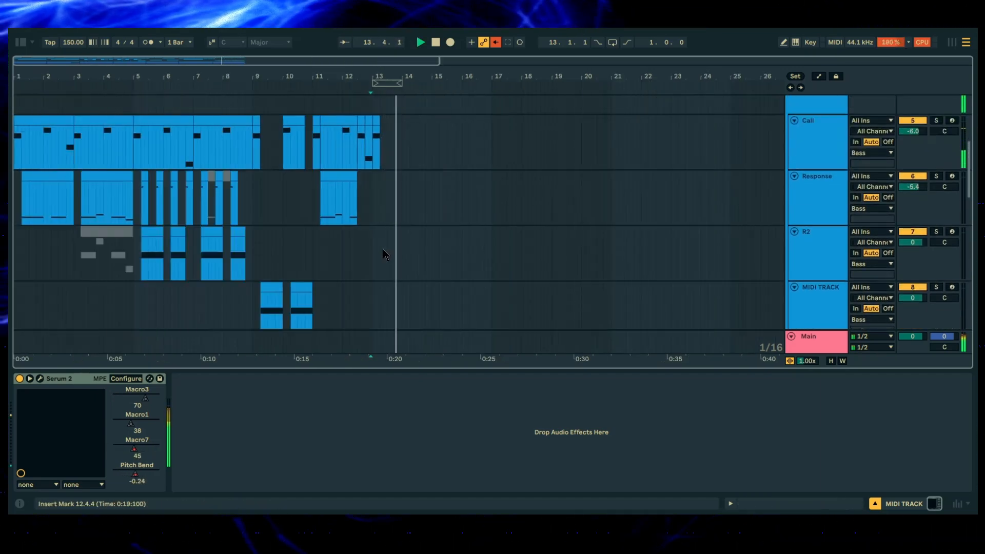
scroll(390, 254, "down", 6)
scroll(304, 199, "down", 2)
scroll(377, 234, "up", 5)
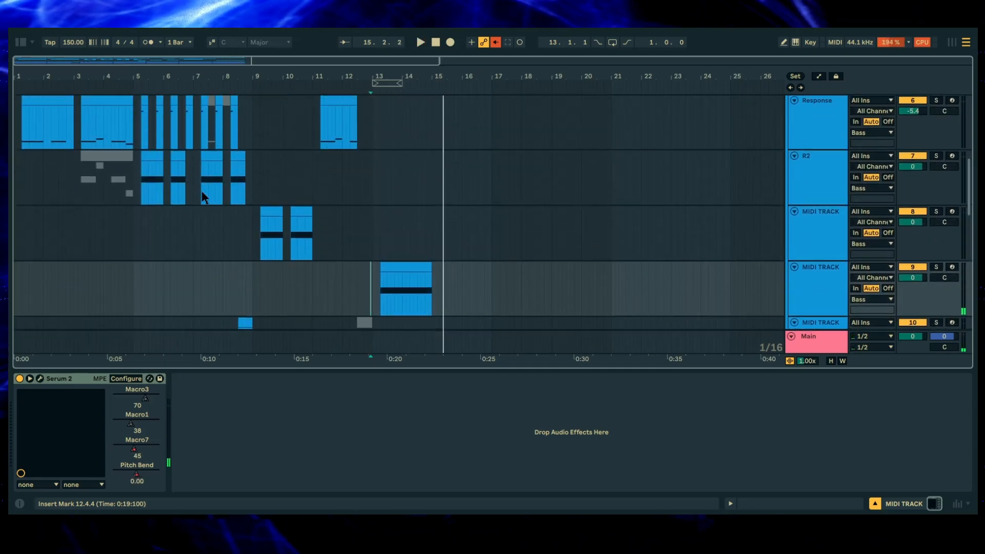
In track 9's Serum 2, load the Prime wavetable into OSC A and set the octave of OSC C to -2 and OSC B to +3.
left_click(155, 157)
left_click(414, 256)
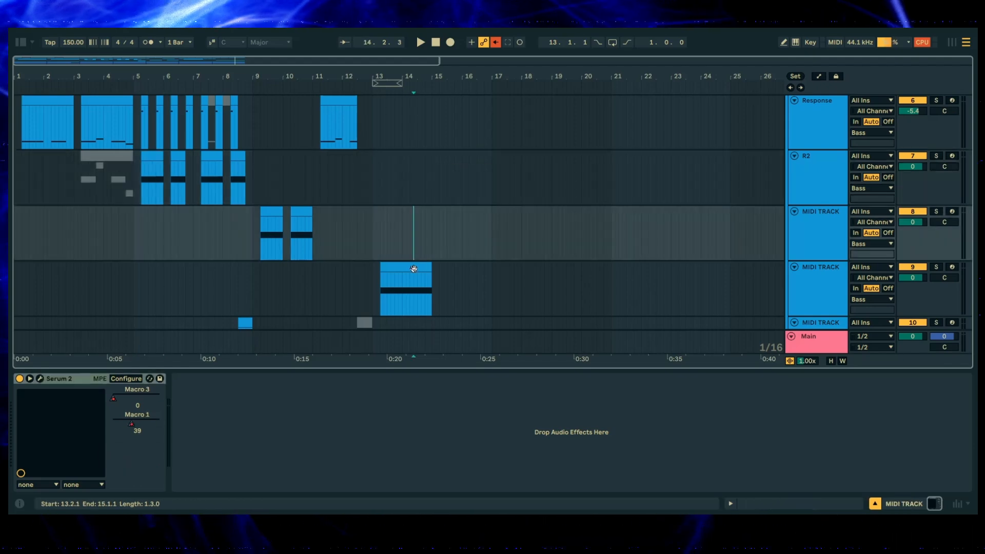
left_click(414, 269)
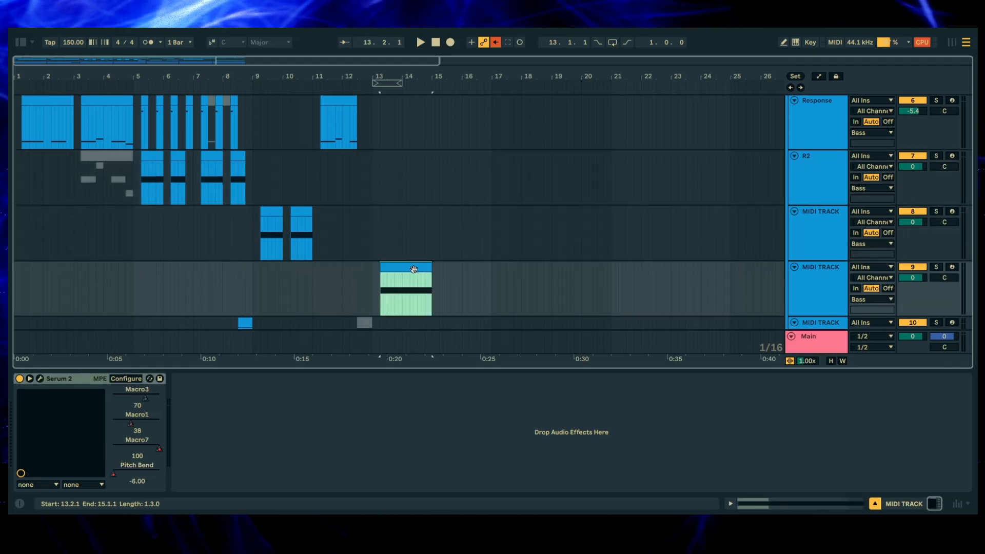
left_click(41, 379)
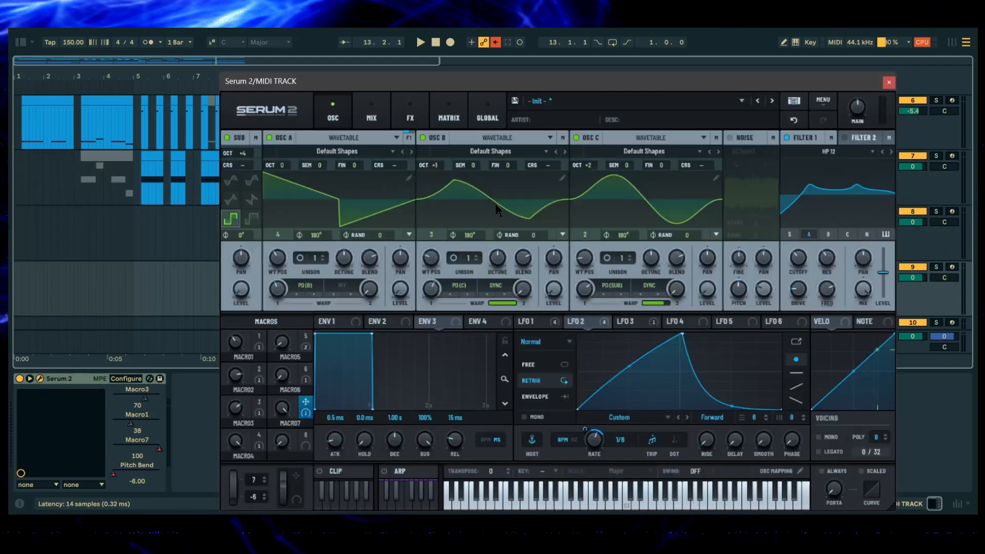
left_click(353, 139)
mouse_move(354, 179)
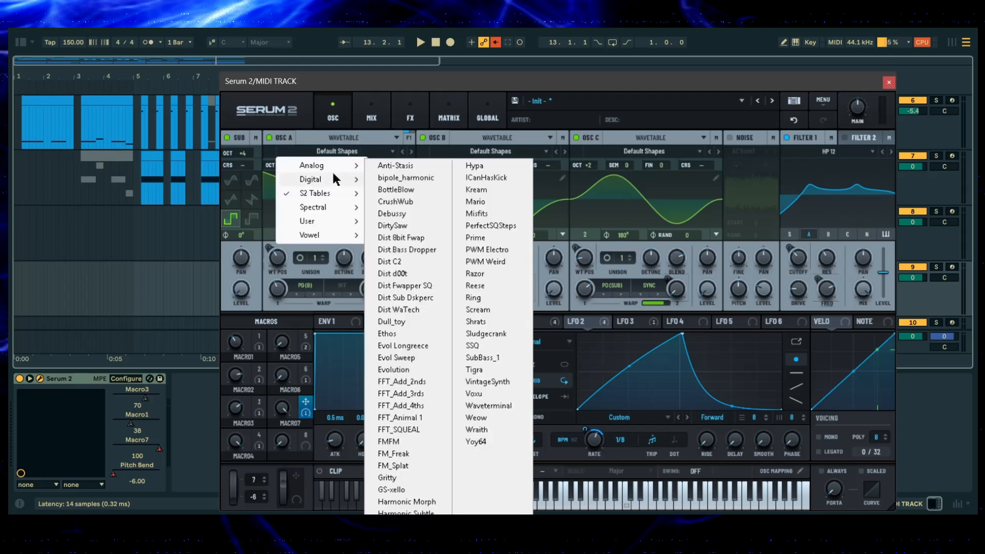
left_click(497, 240)
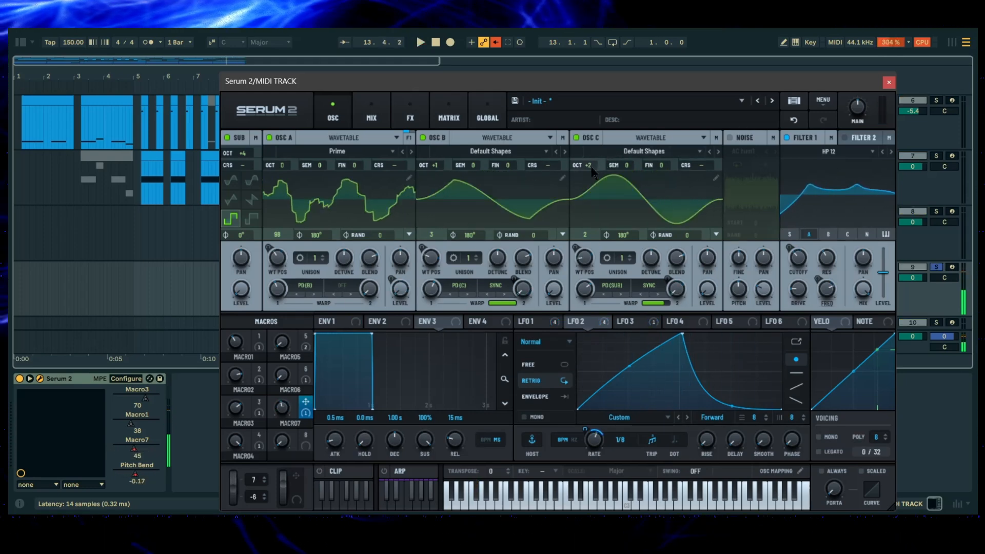
left_click_drag(593, 169, 602, 245)
left_click_drag(431, 164, 452, 144)
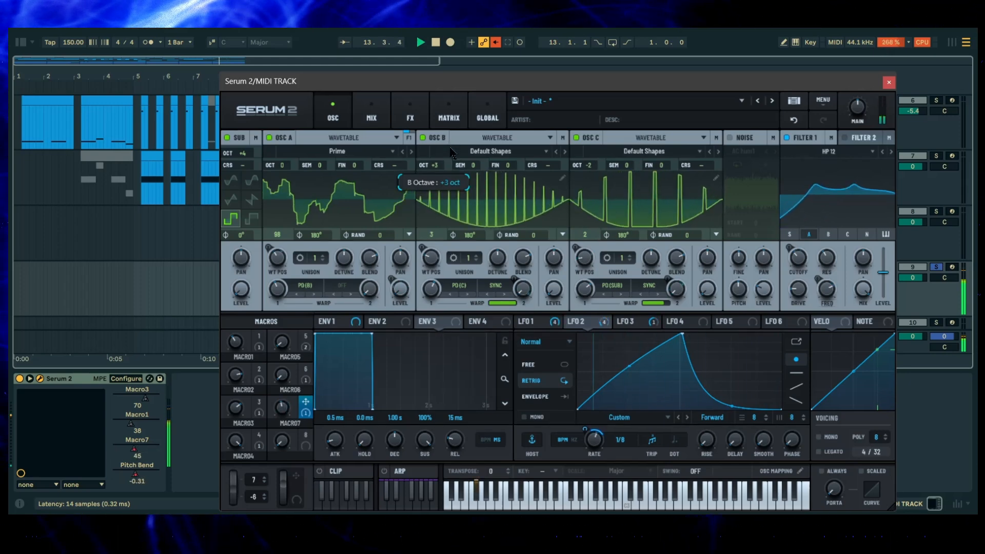
Remove all modulators from the Bode effect's Shift in Serum 2's main effects chain.
left_click(410, 112)
scroll(276, 300, "down", 1)
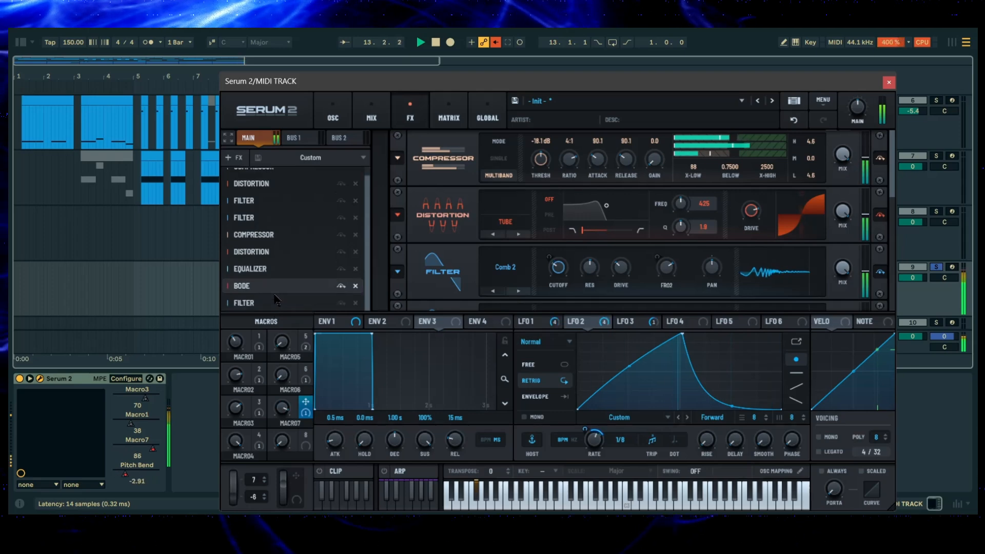
left_click(370, 114)
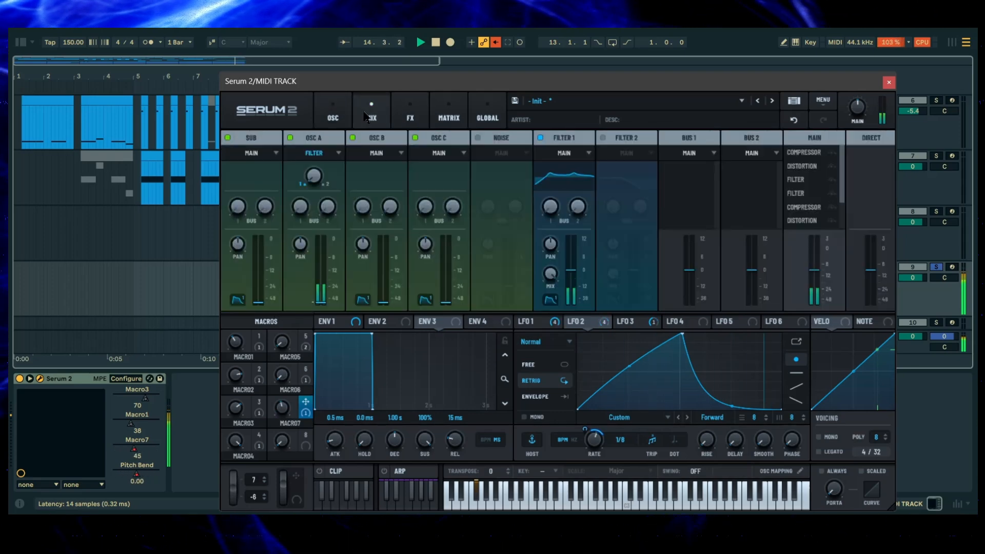
left_click(410, 112)
scroll(308, 305, "down", 2)
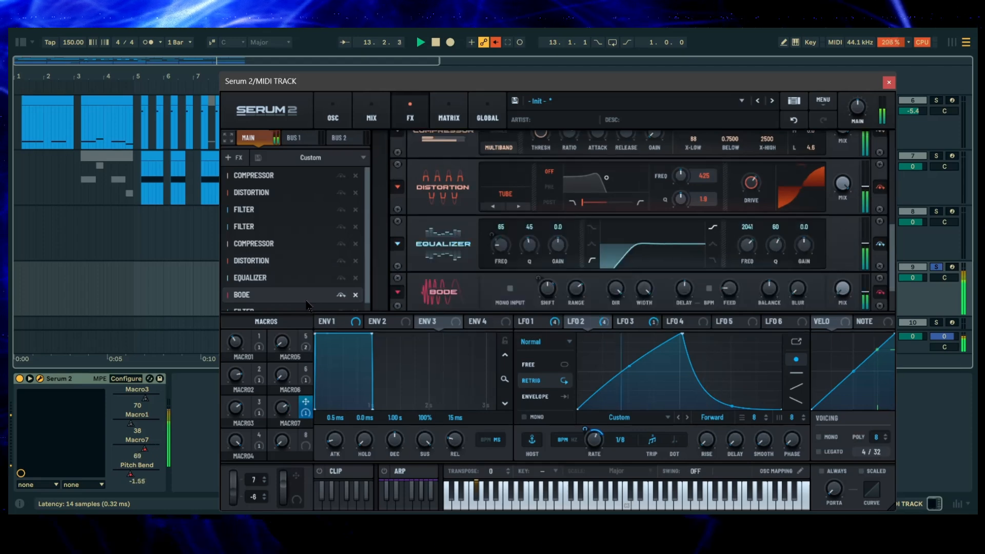
scroll(816, 276, "down", 2)
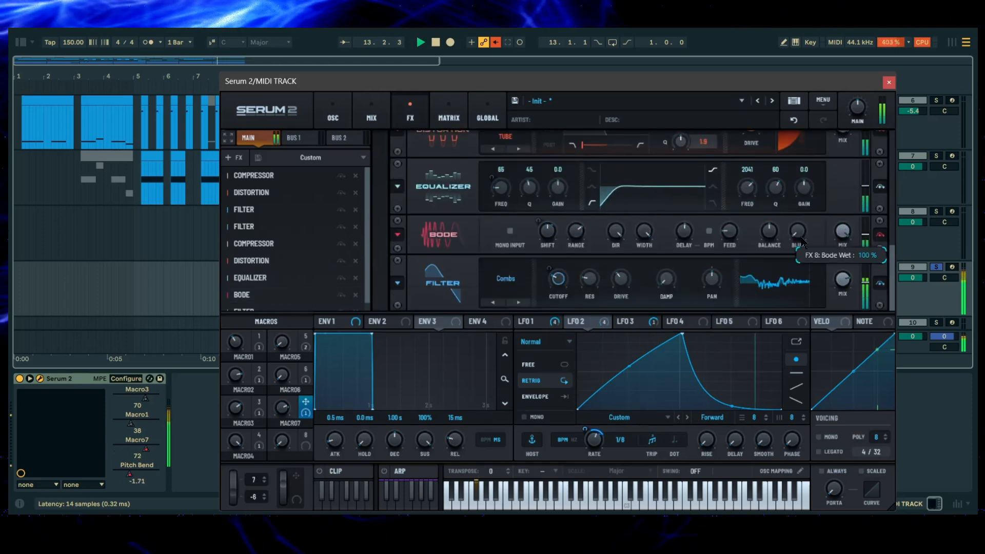
right_click(549, 234)
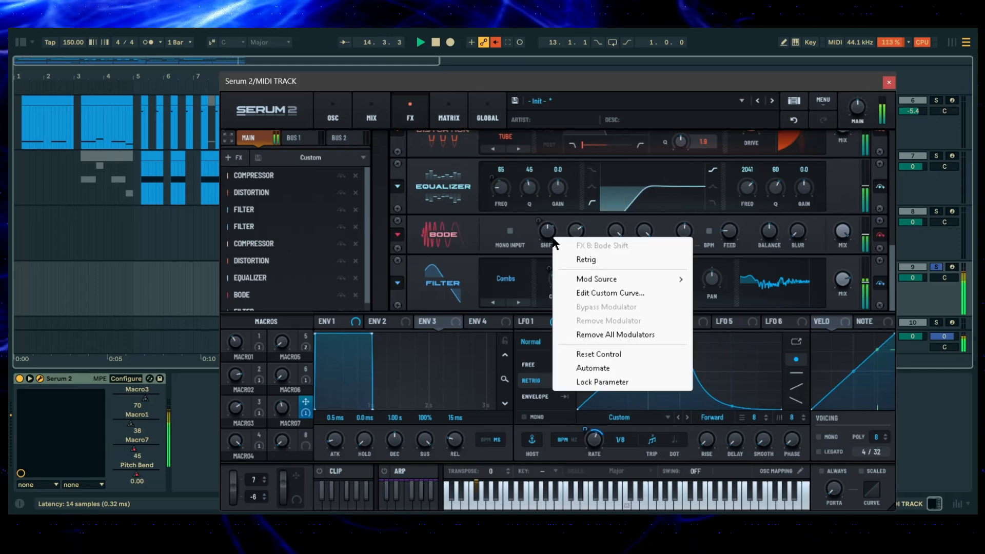
left_click(660, 335)
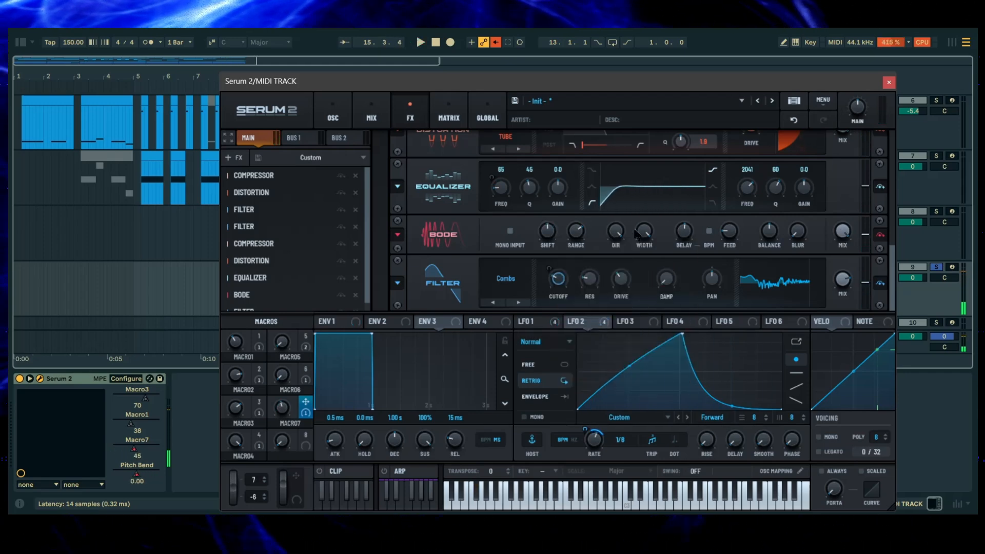
Set the Bode effect's Delay to about 9 ms and raise its Shift slightly, closing the Serum 2 window when done.
left_click_drag(732, 232, 685, 260)
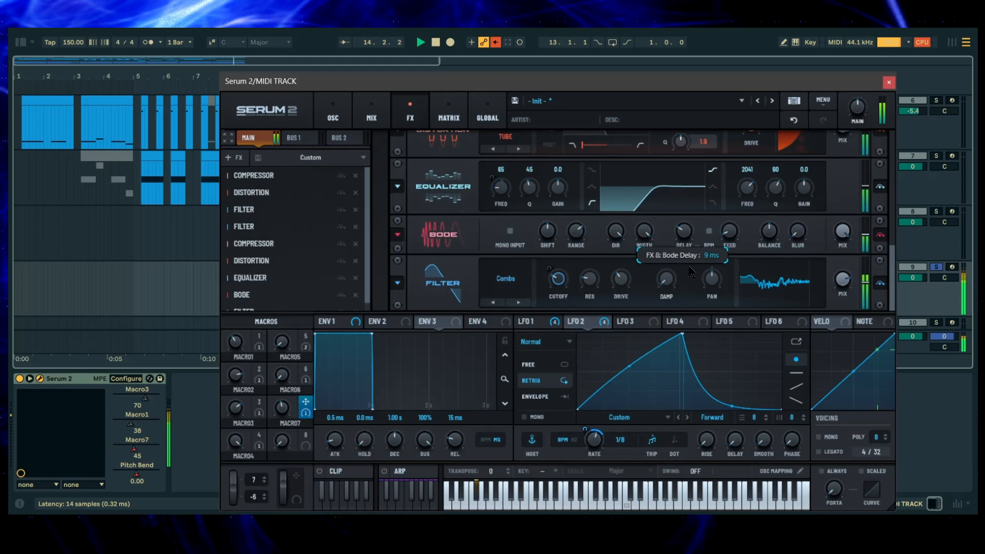
left_click_drag(549, 234, 549, 209)
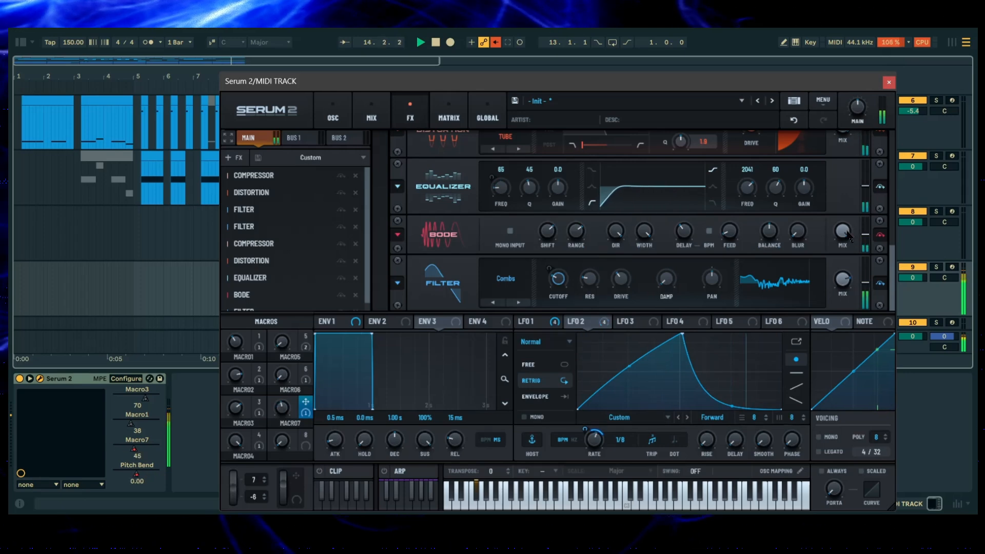
left_click(888, 82)
Play track 9's modified bass phrase in context from 13.1.2.
left_click(373, 281)
scroll(416, 264, "up", 2)
scroll(416, 264, "down", 4)
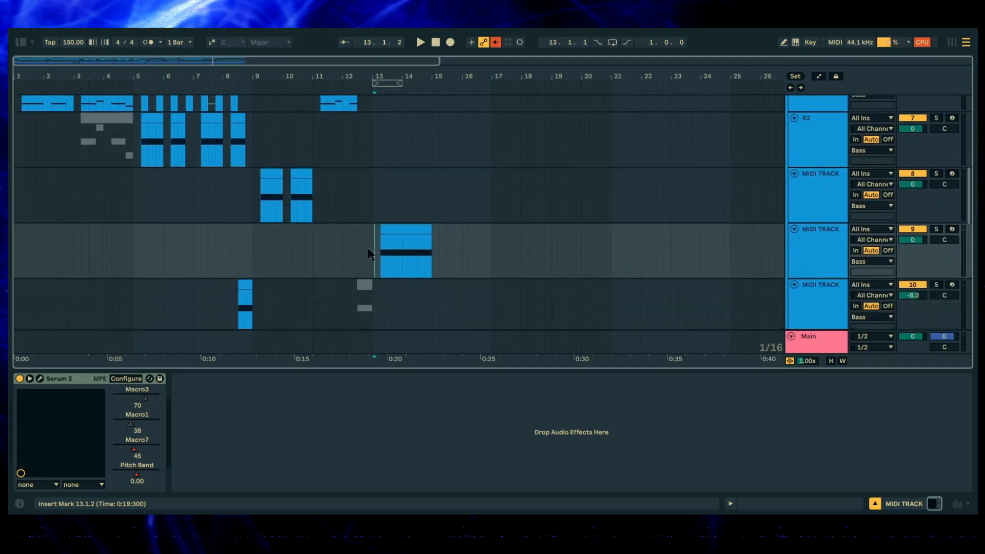
scroll(410, 205, "down", 1)
key("space")
scroll(460, 244, "up", 1)
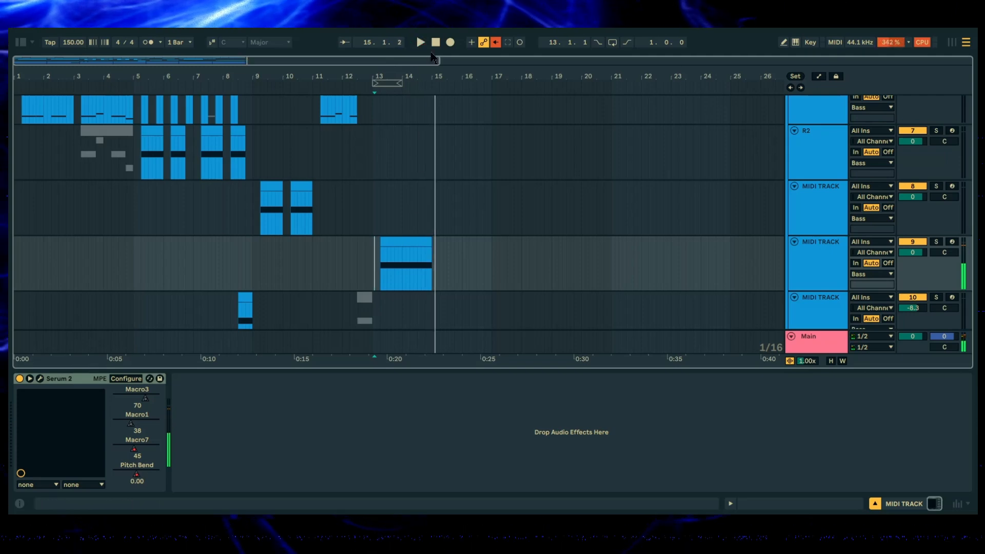
Play the whole drop from 1.1.1 through bar 15 and review the clips on all bass tracks.
key("space")
scroll(157, 273, "down", 3)
scroll(157, 273, "up", 1)
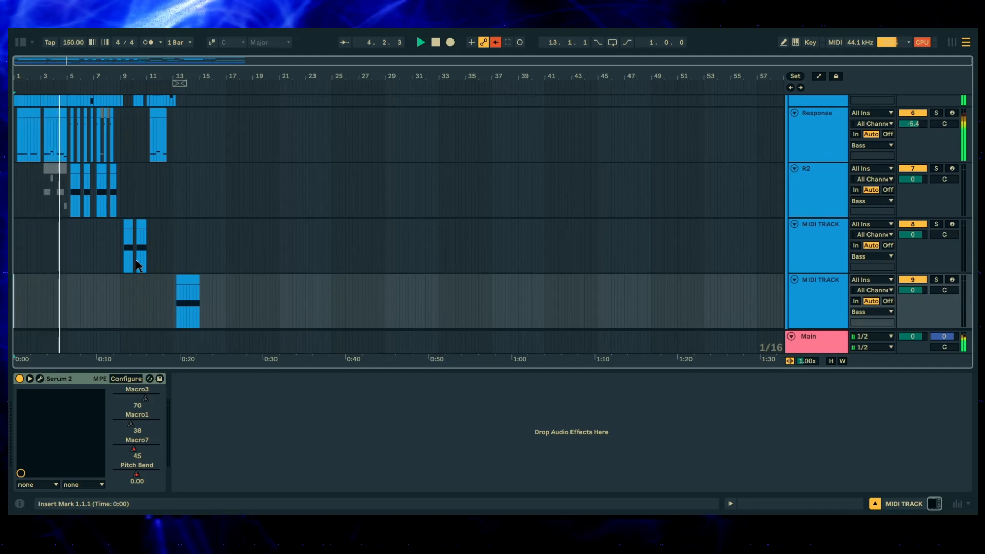
scroll(83, 284, "up", 1)
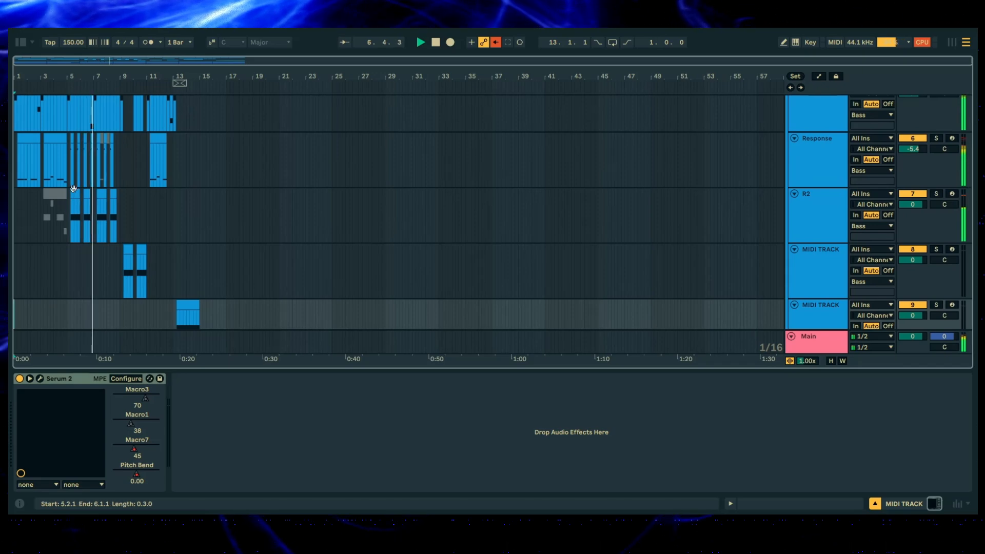
left_click(73, 190)
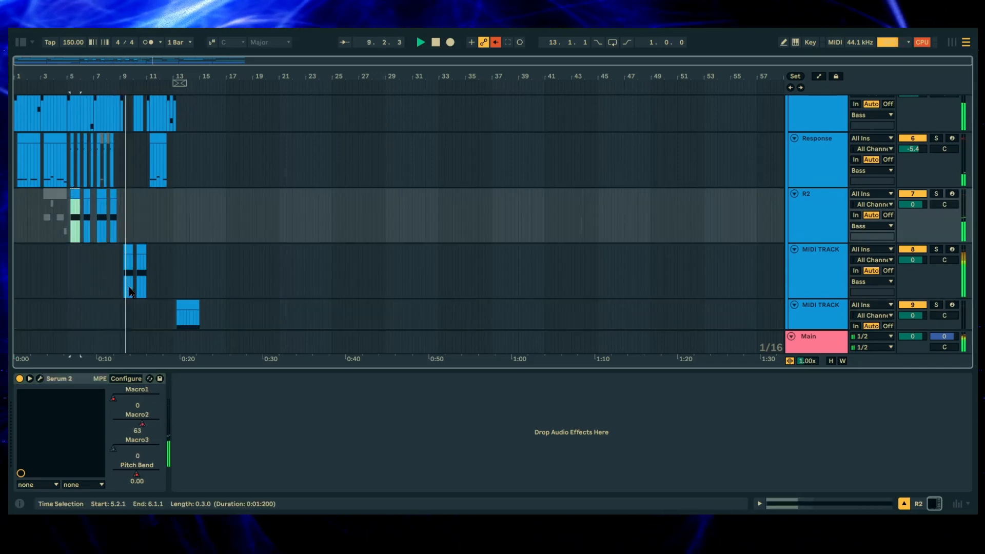
scroll(129, 290, "down", 2)
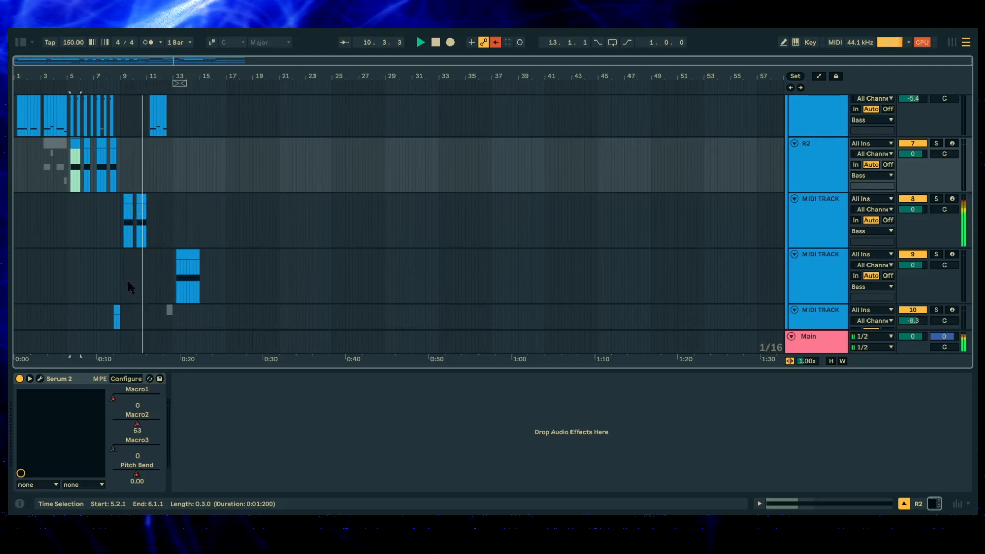
scroll(129, 288, "up", 4)
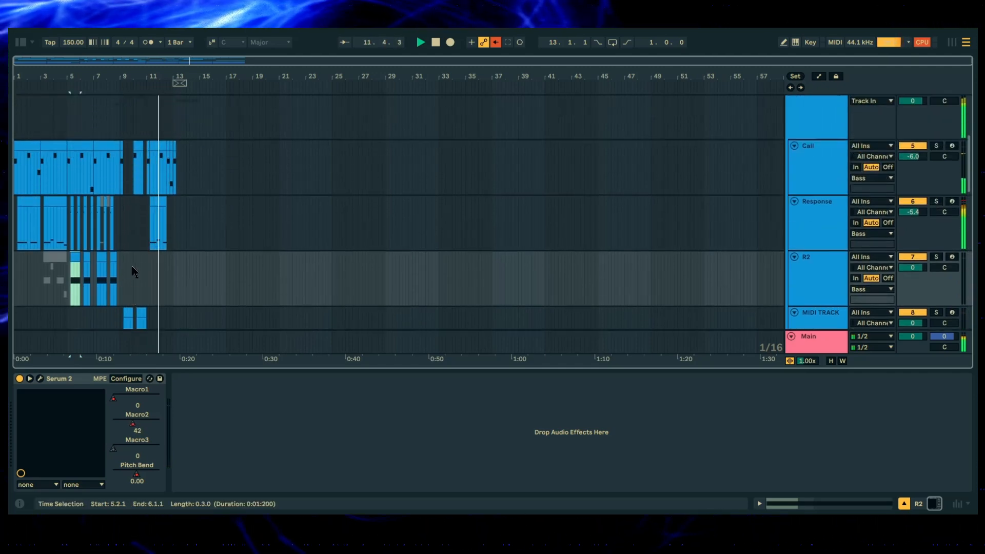
scroll(161, 280, "up", 2)
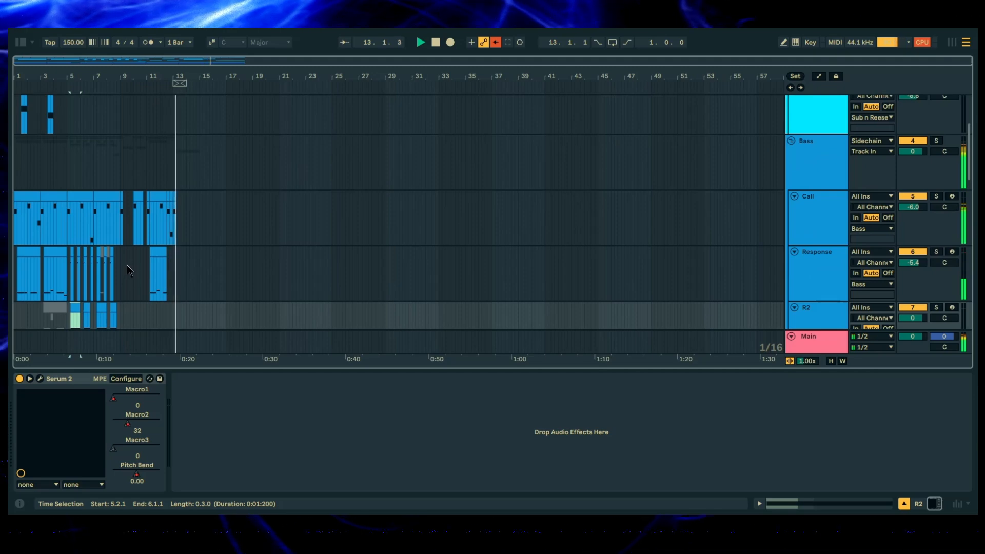
scroll(130, 272, "down", 5)
scroll(147, 276, "up", 2)
scroll(149, 270, "down", 2)
scroll(221, 308, "down", 2)
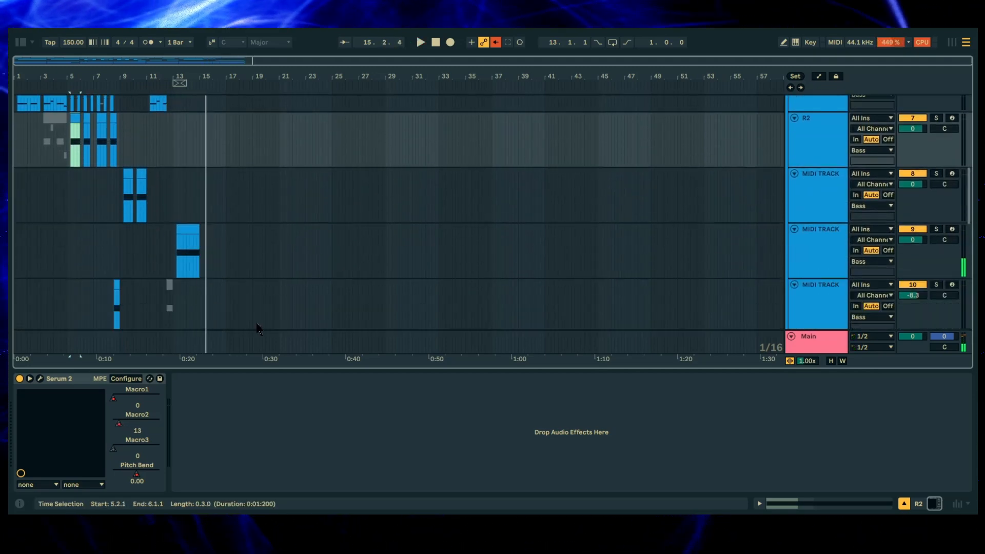